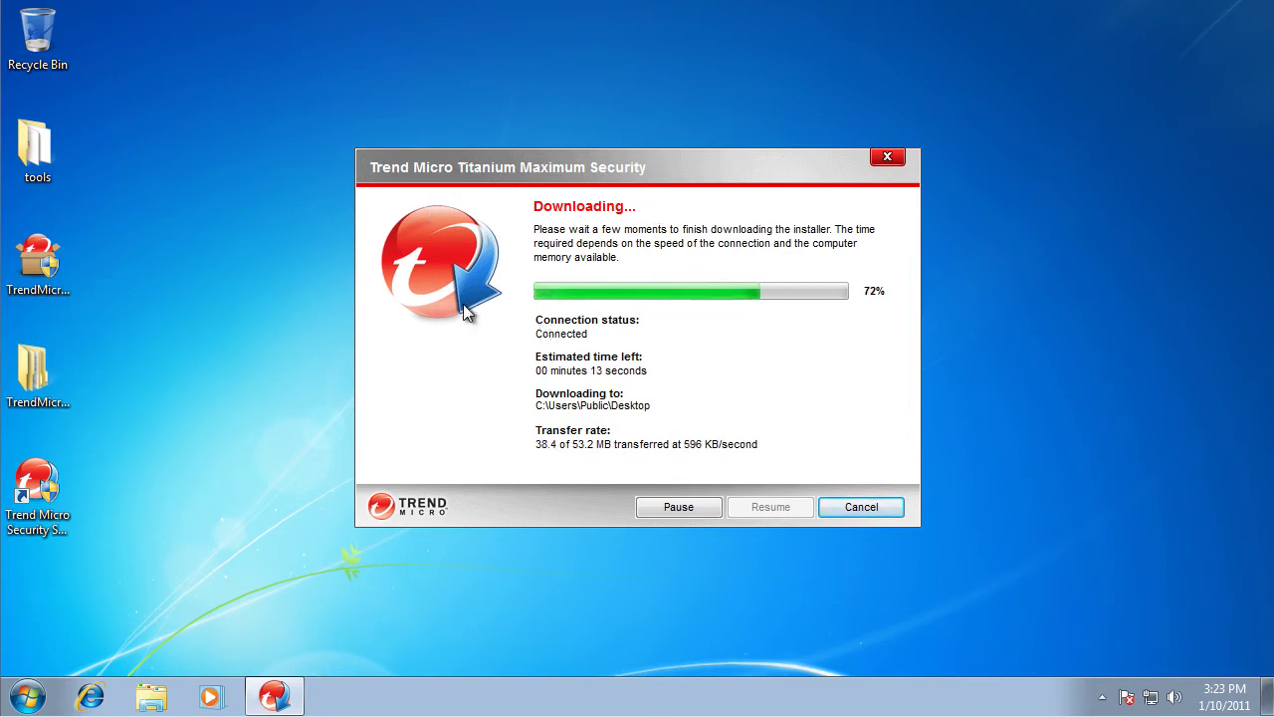
Check the file size of TrendMicro_Downloader(TIMAX) in its properties, and close them without changes
click(52, 277)
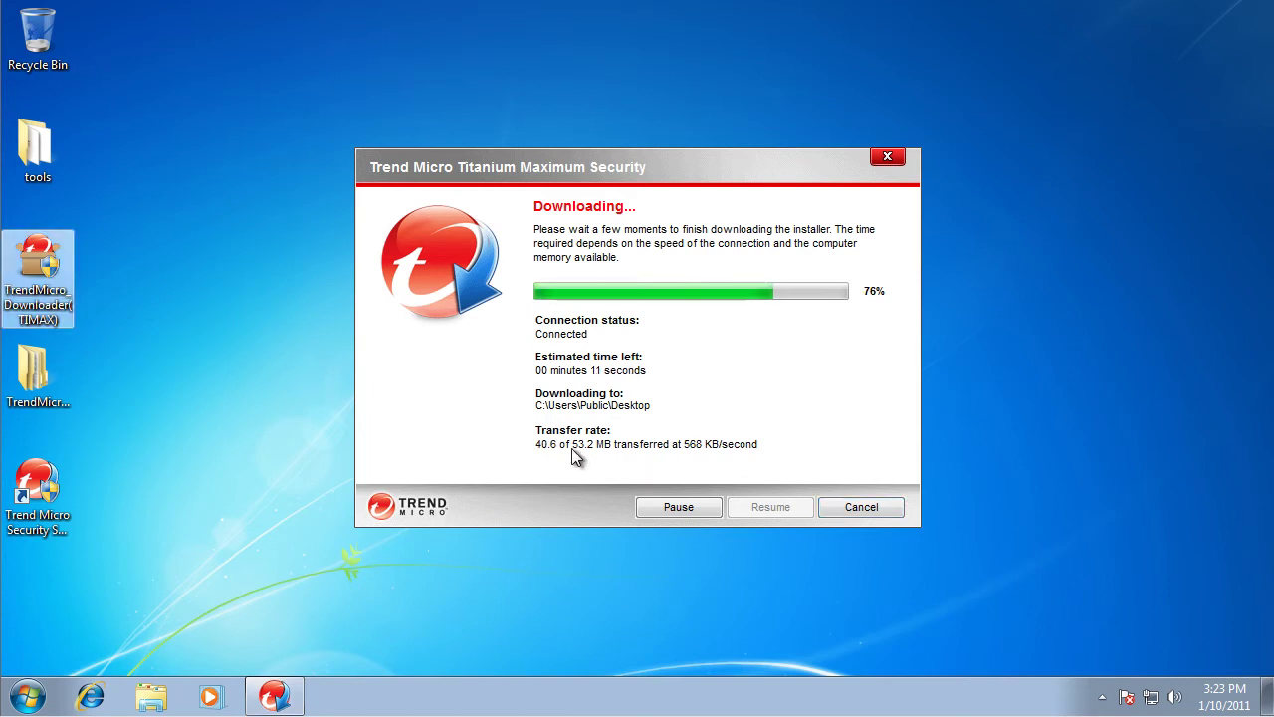
mouse_move(63, 234)
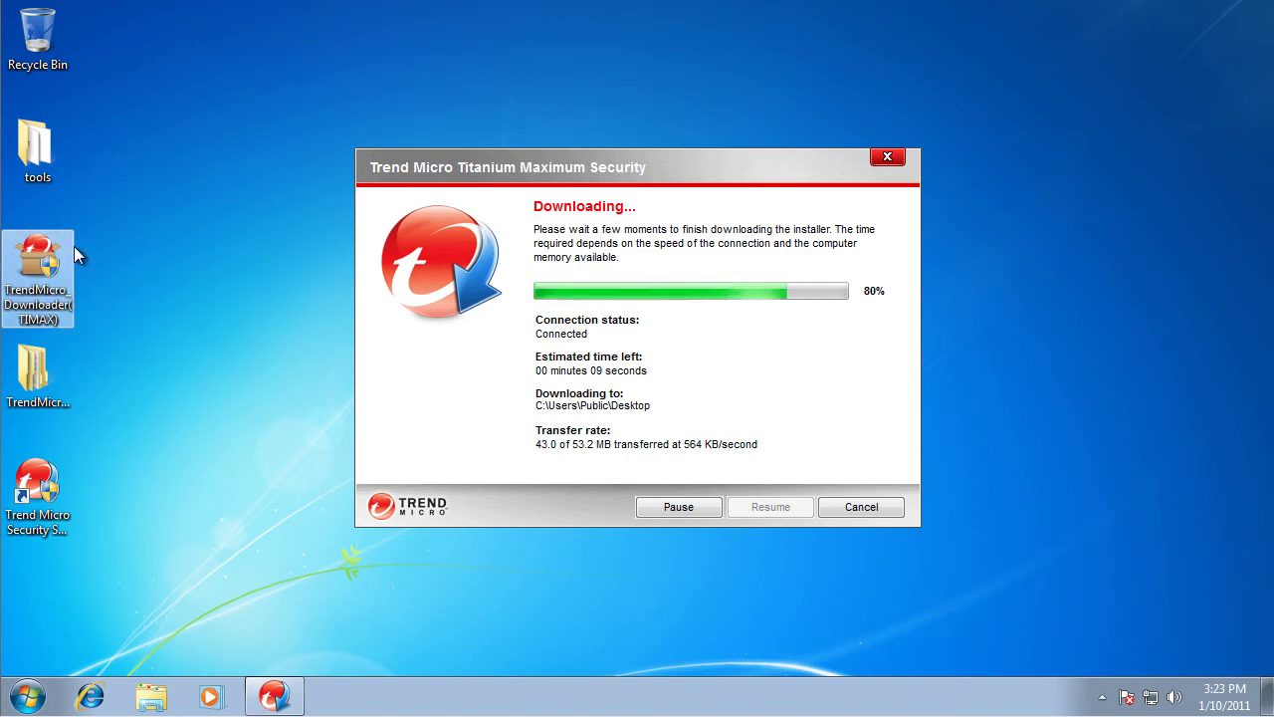
right_click(60, 241)
click(223, 578)
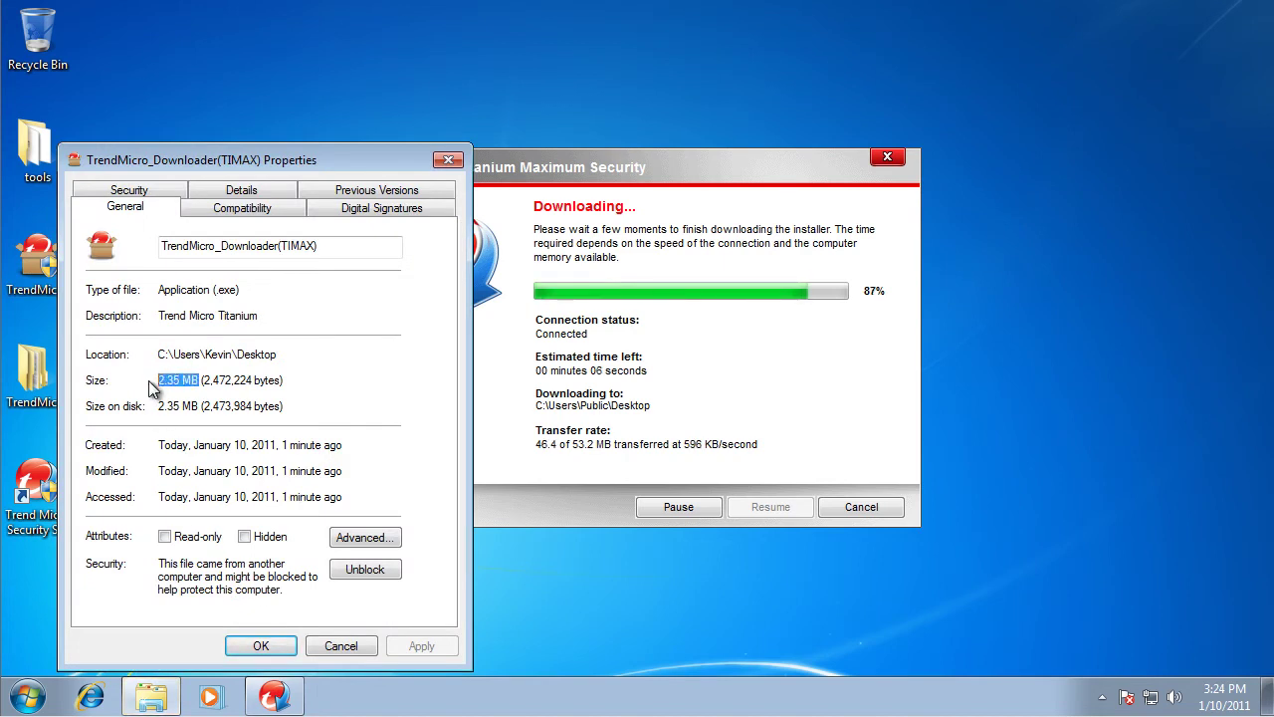
click(338, 645)
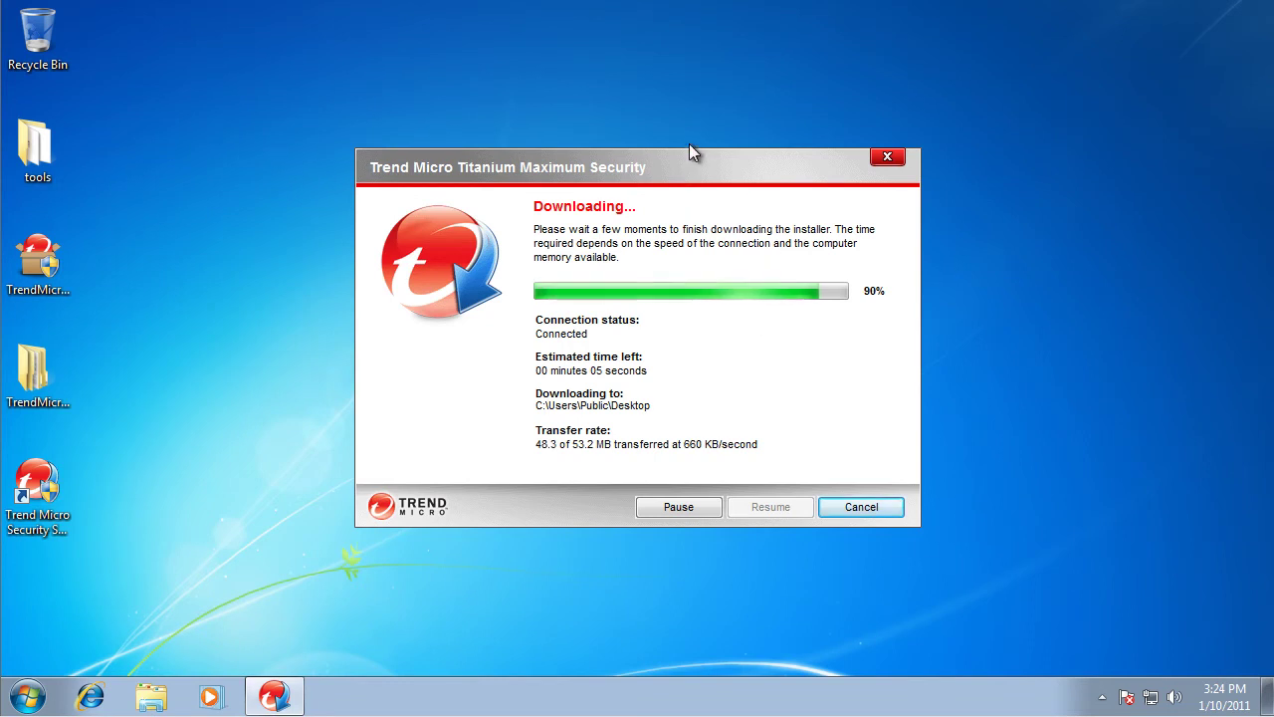
Dismiss the Trend Micro Titanium welcome page and reposition the main console window on the desktop
drag(687, 154, 681, 148)
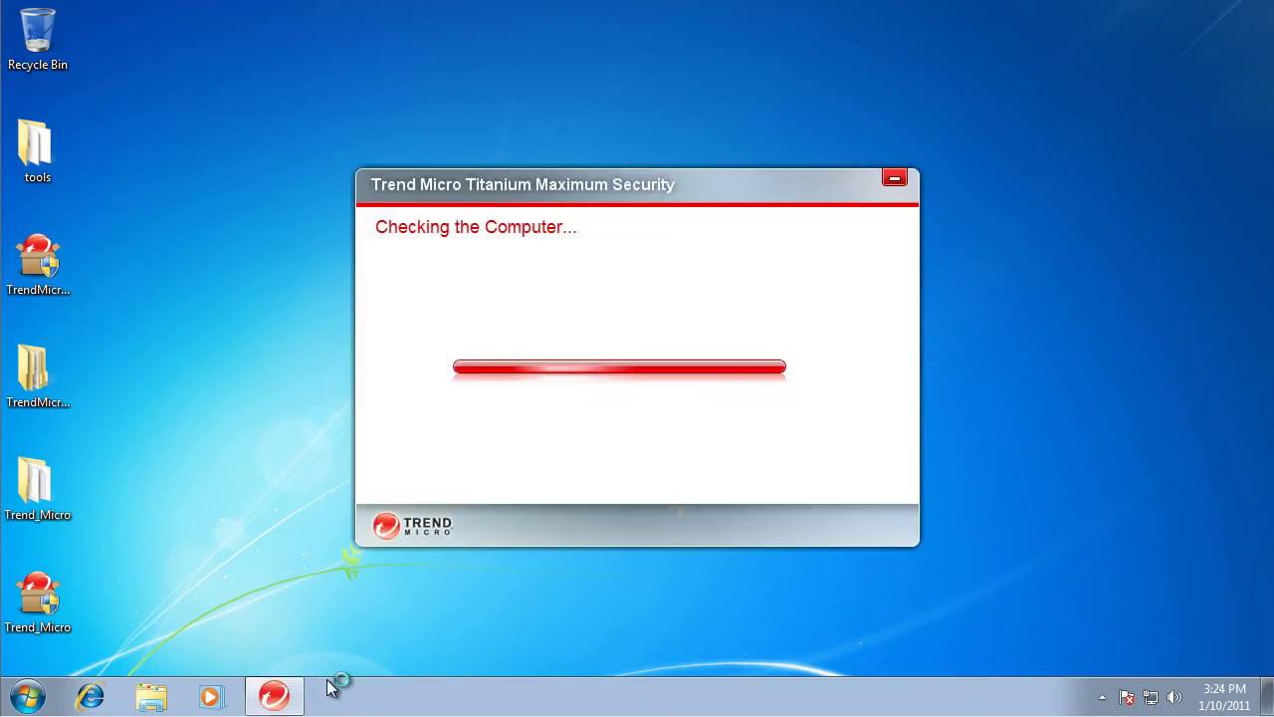
drag(532, 179, 534, 156)
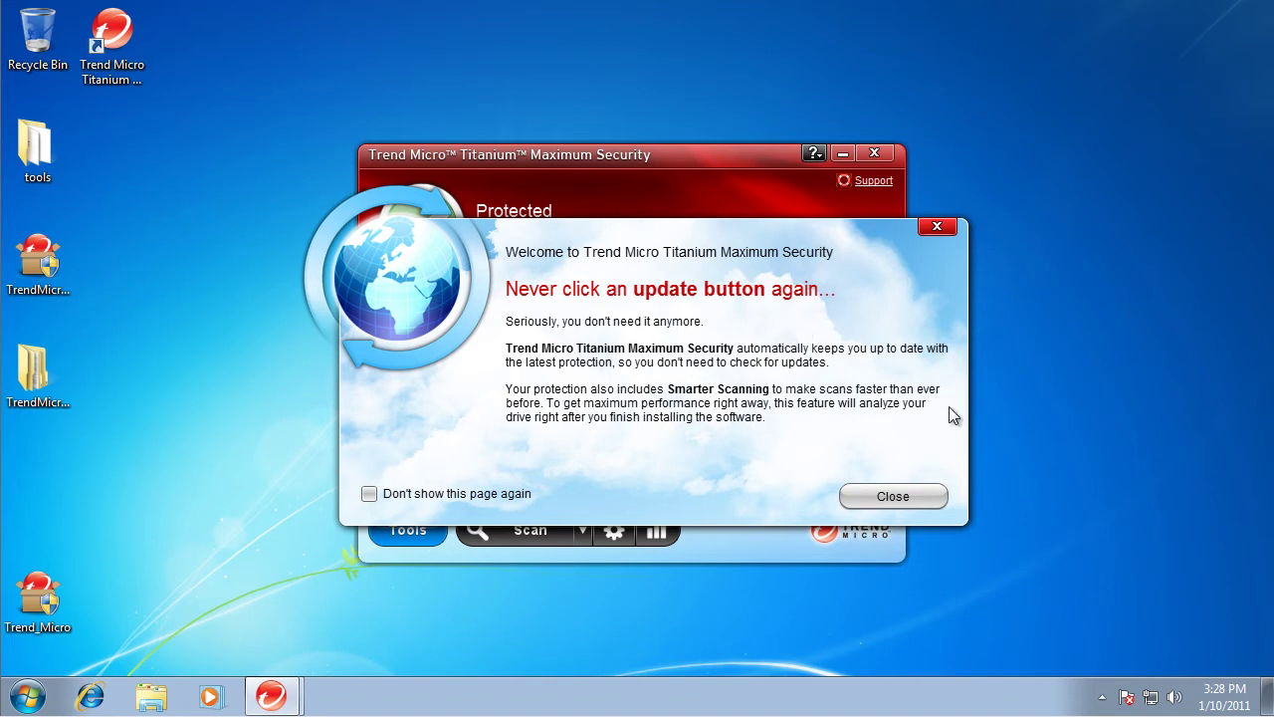
click(908, 503)
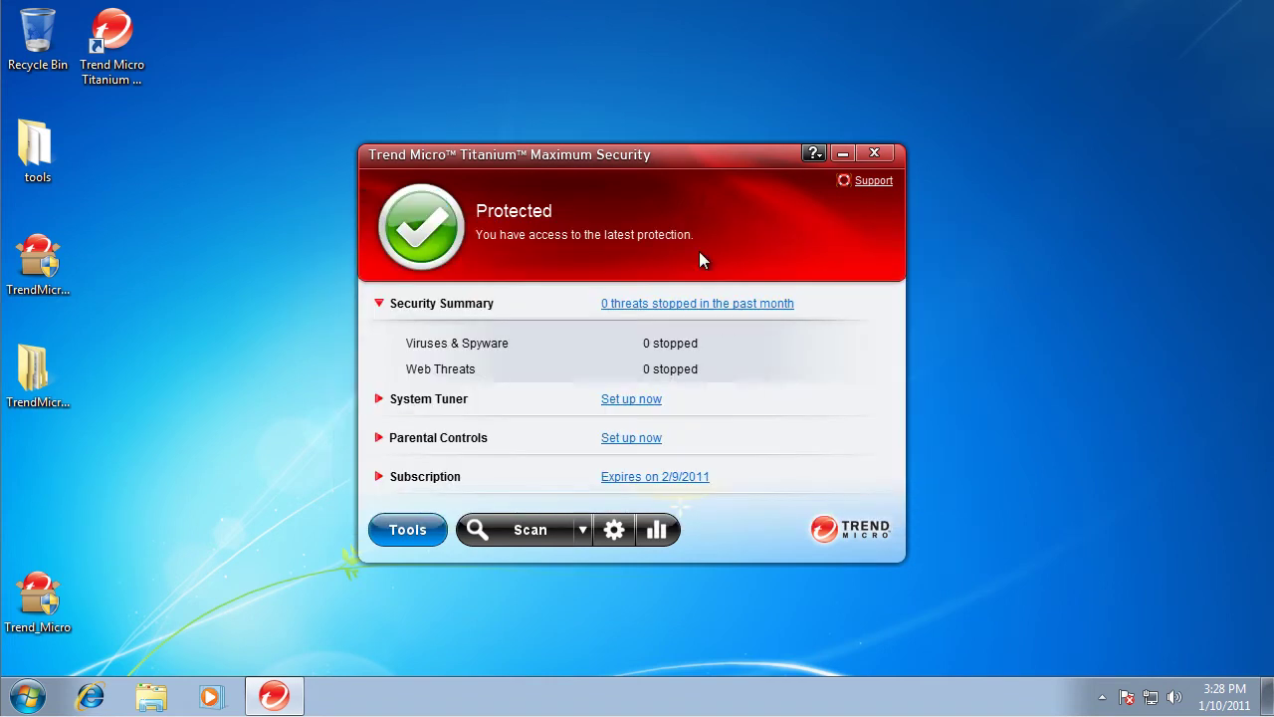
drag(697, 169, 668, 138)
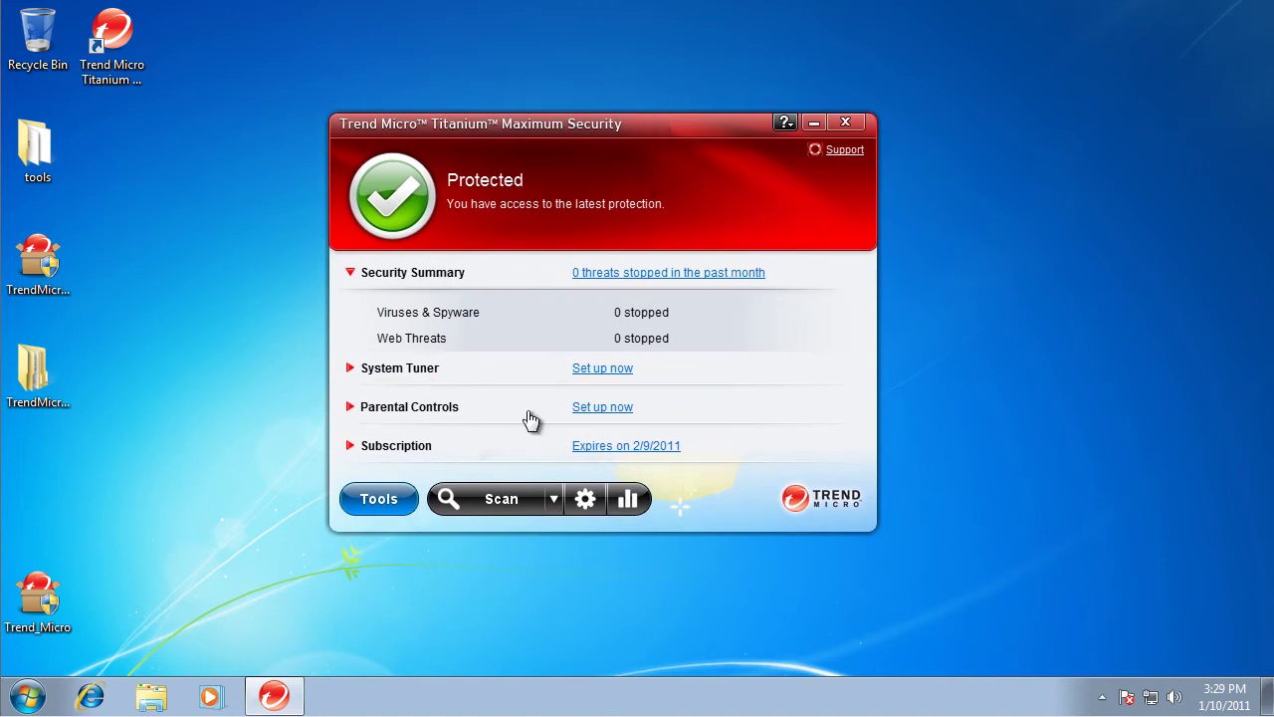
Look over the console's tool collection and the commands of the Trend Micro notification-area icon
click(396, 511)
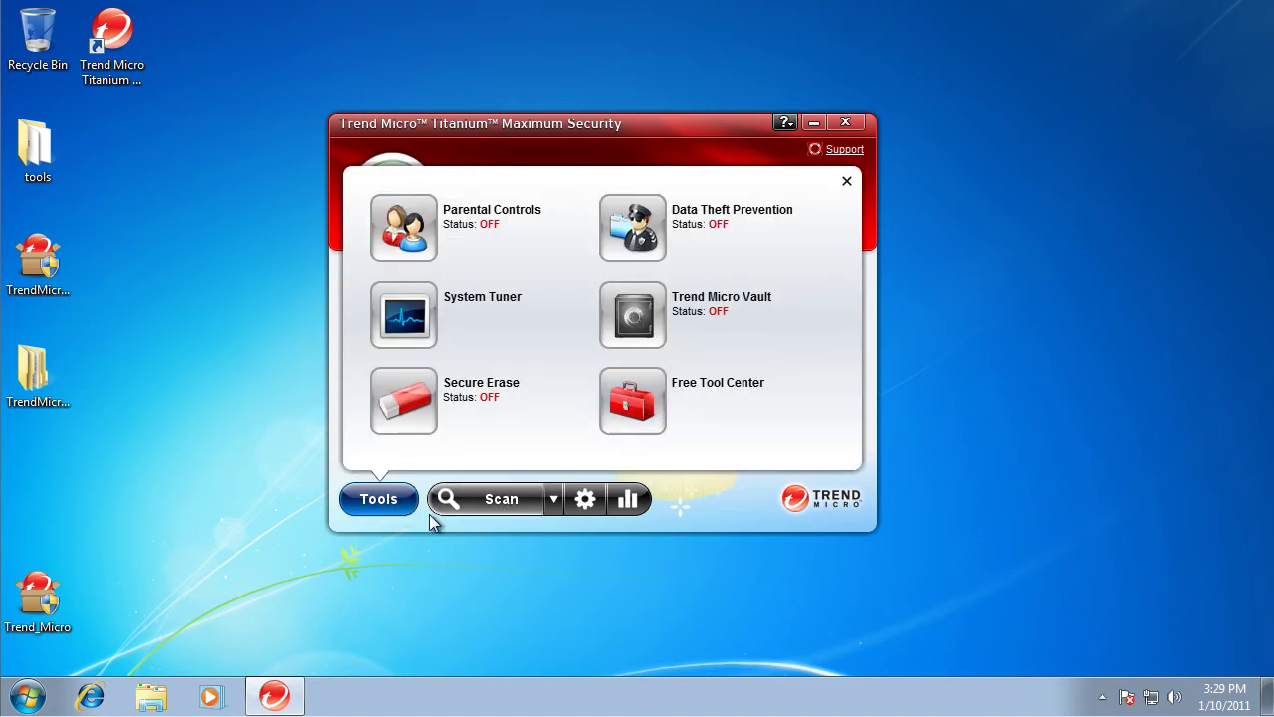
click(1102, 696)
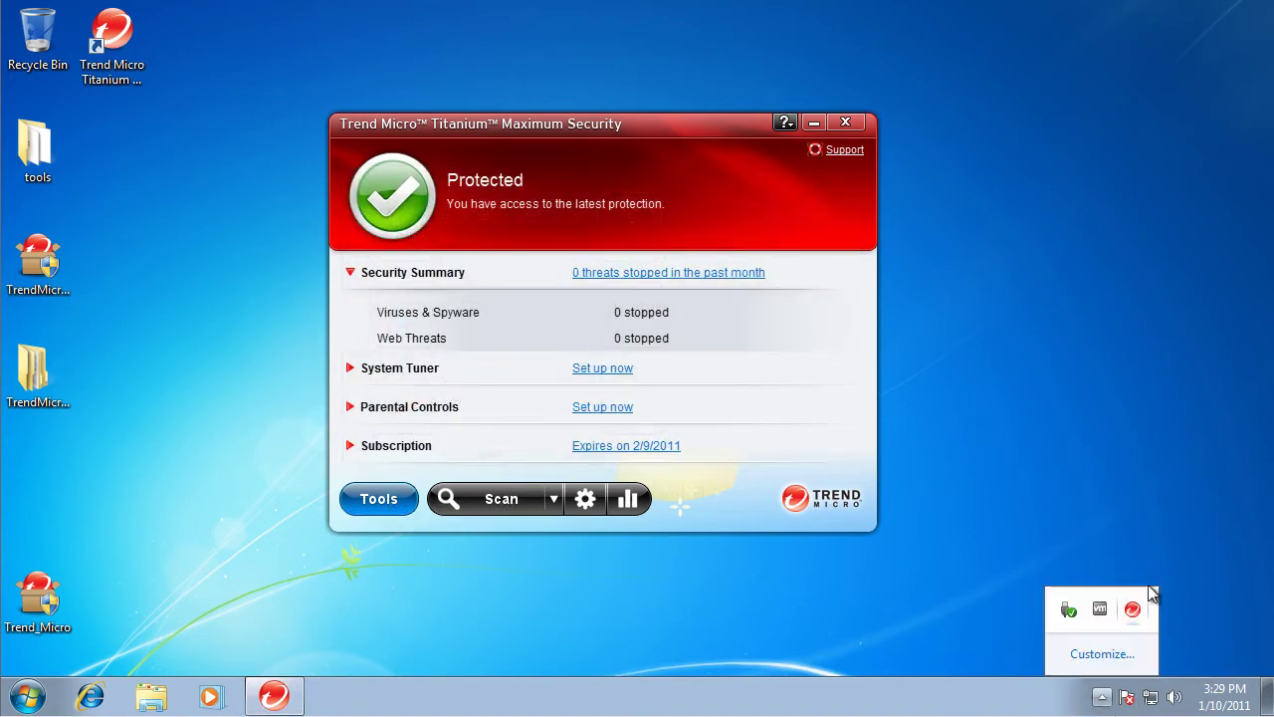
right_click(1138, 612)
click(901, 622)
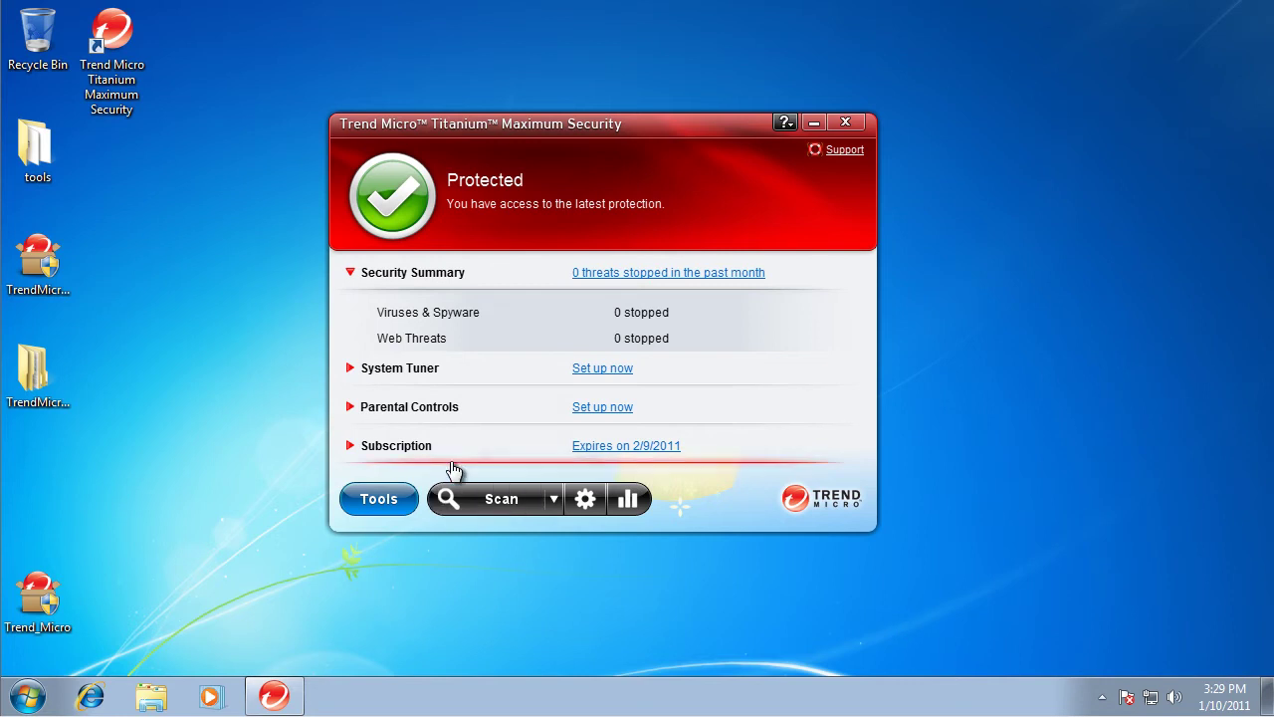
Preview Data Theft Prevention up to its password setup, cancel without creating a password, and leave the tools view
click(404, 511)
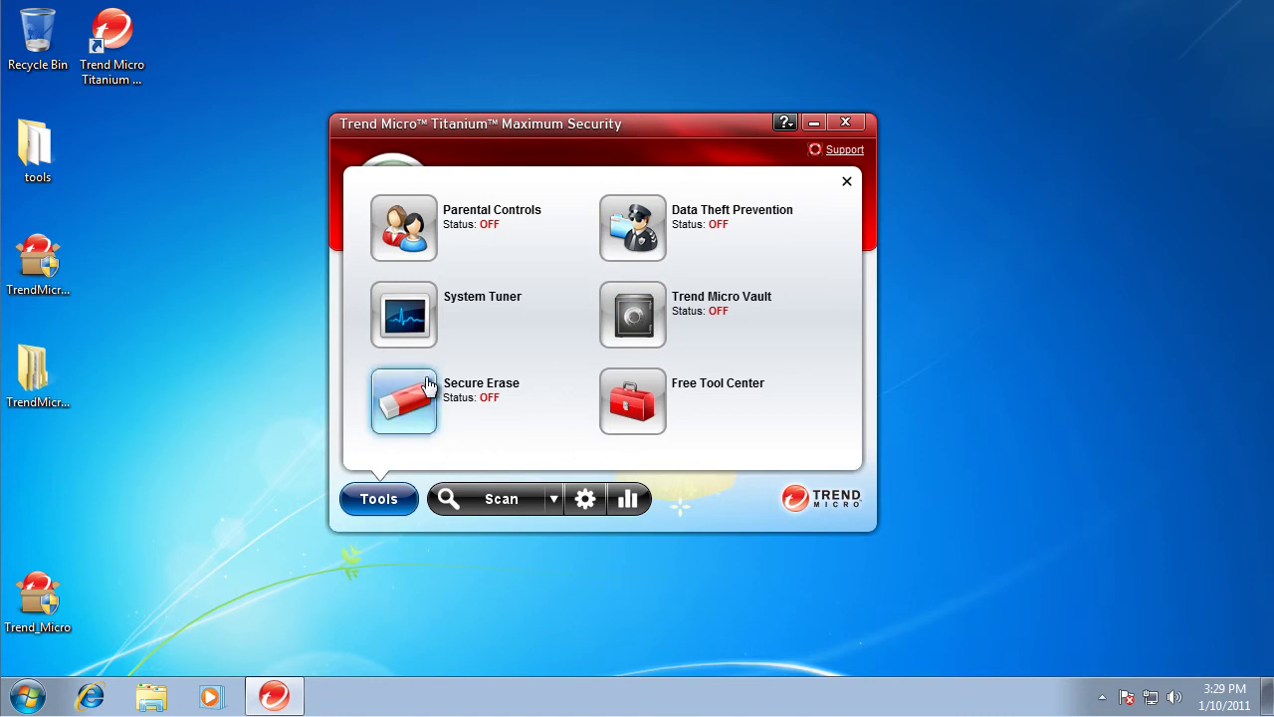
click(673, 279)
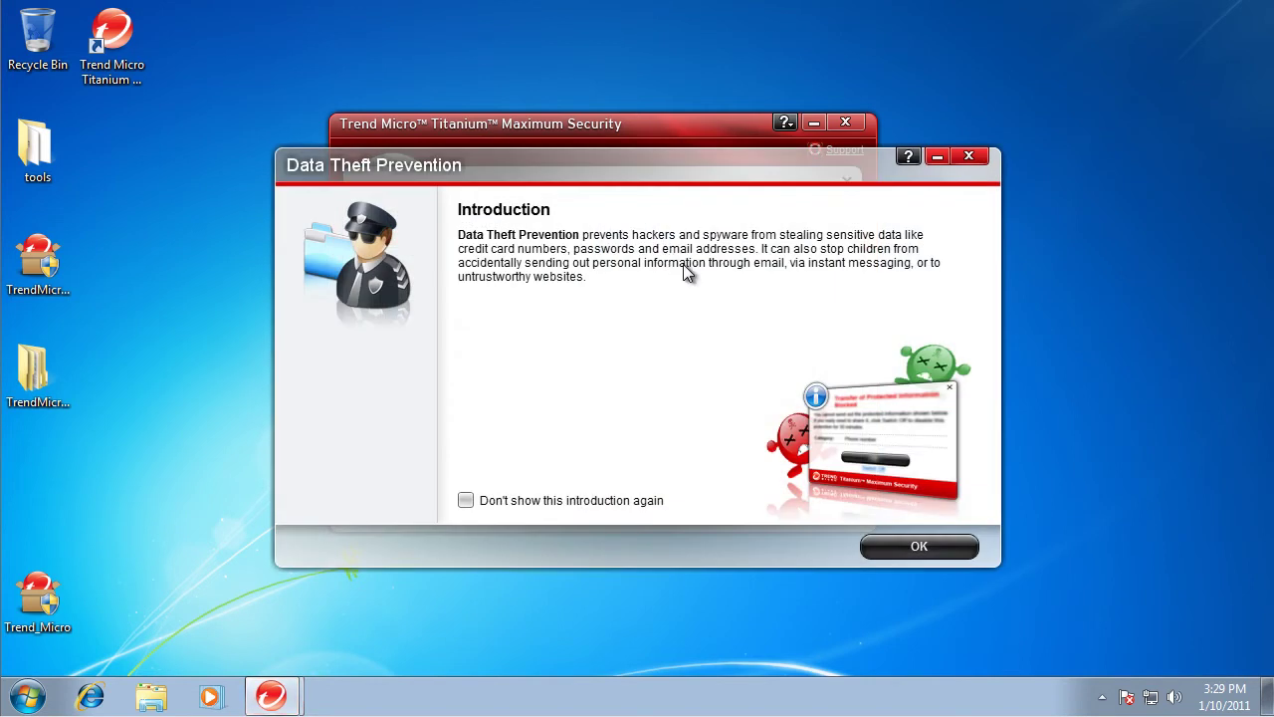
click(916, 549)
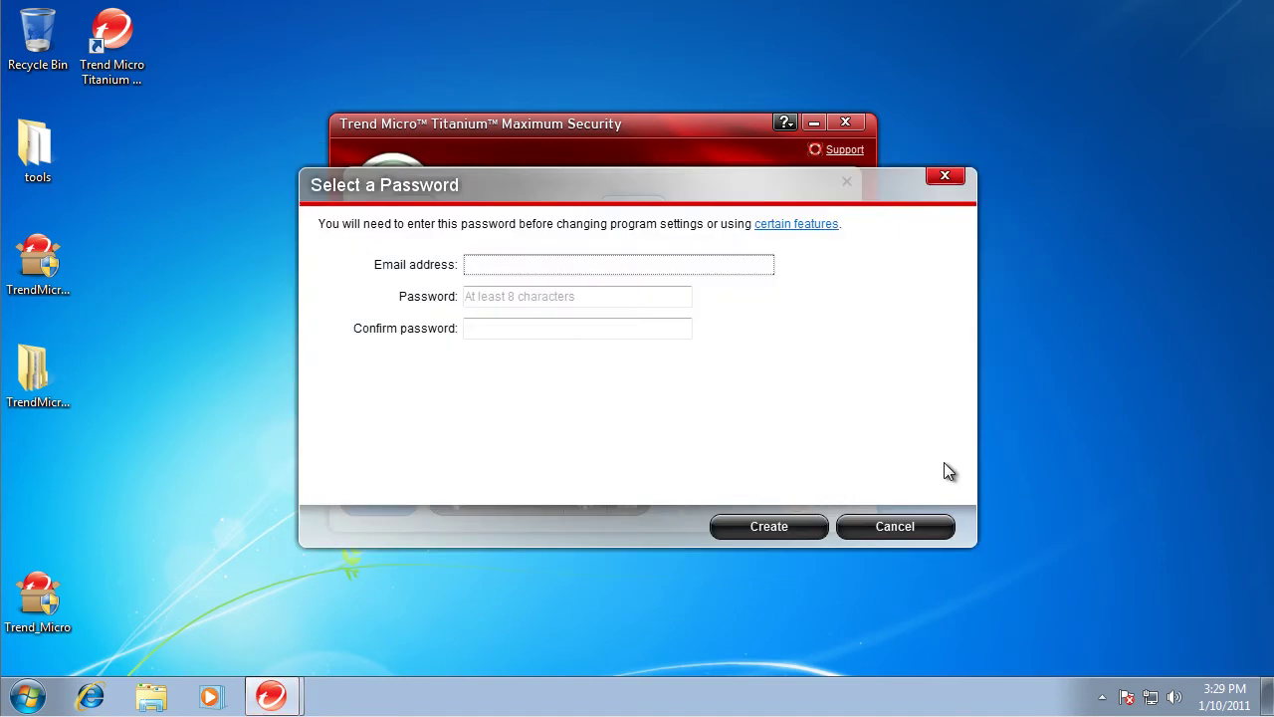
click(931, 525)
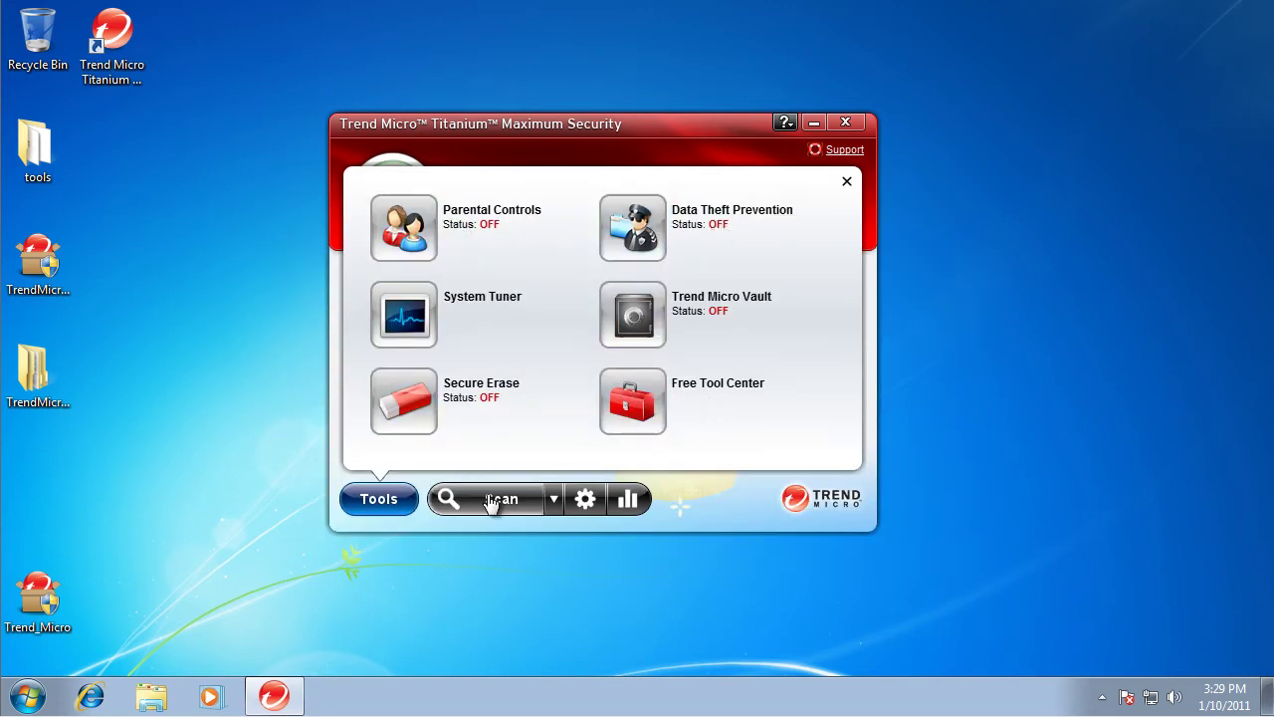
click(403, 500)
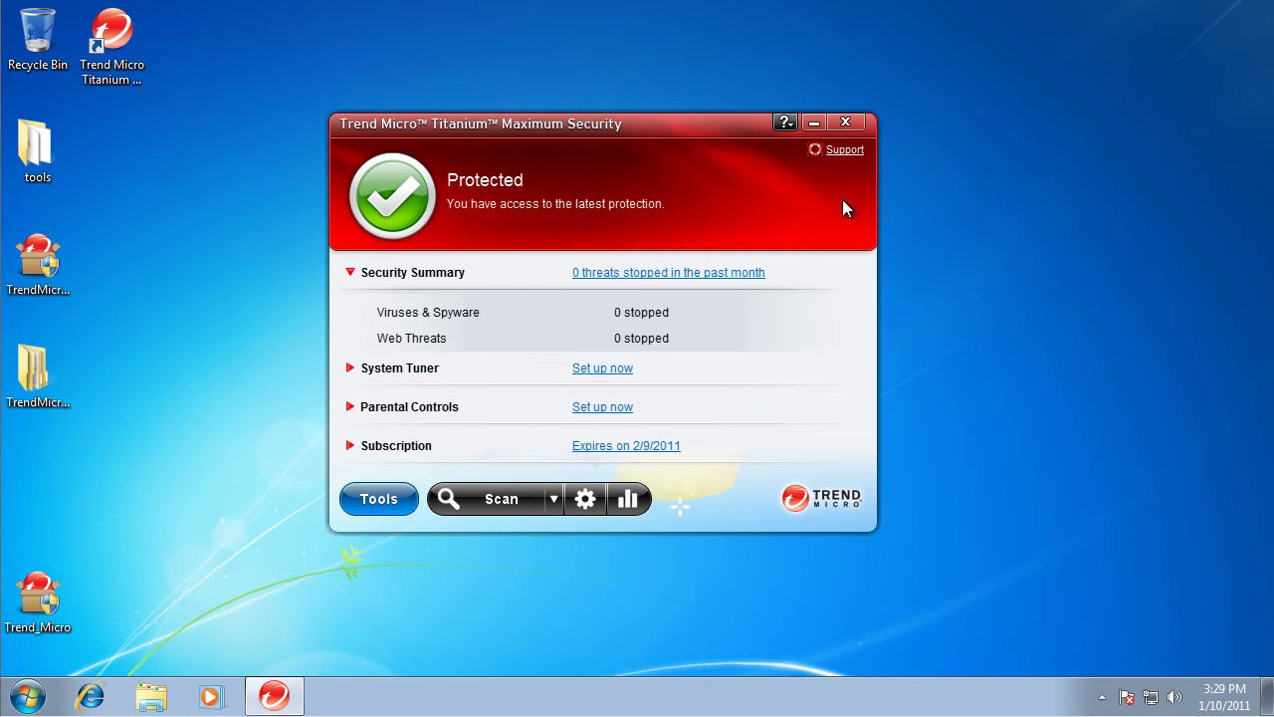
Close the Titanium console and show the processes from all users in Windows Task Manager
click(846, 122)
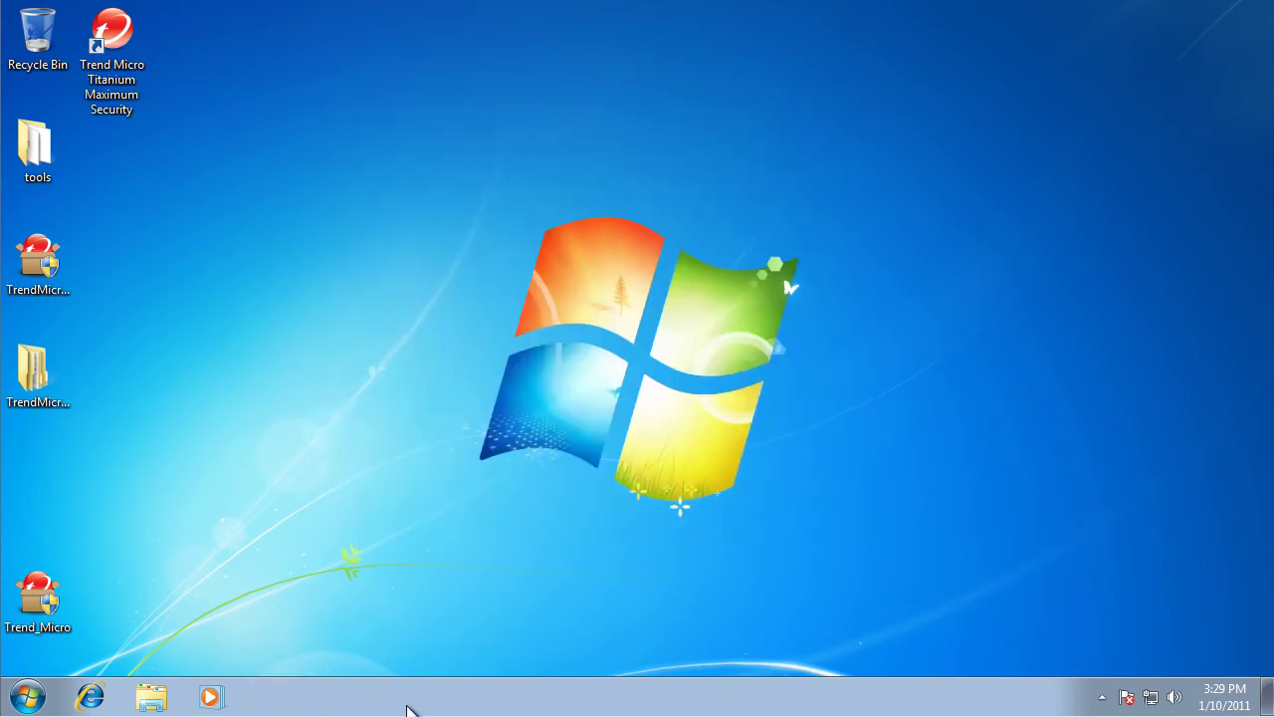
right_click(421, 709)
click(476, 649)
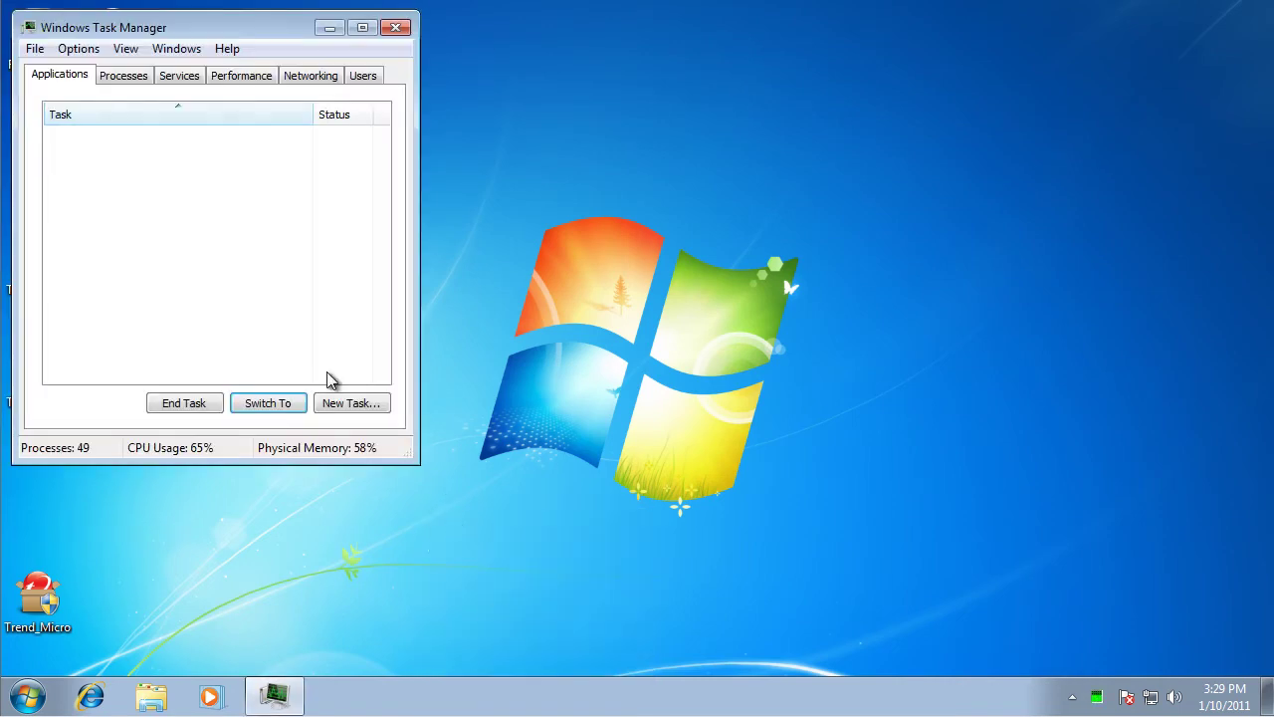
click(113, 80)
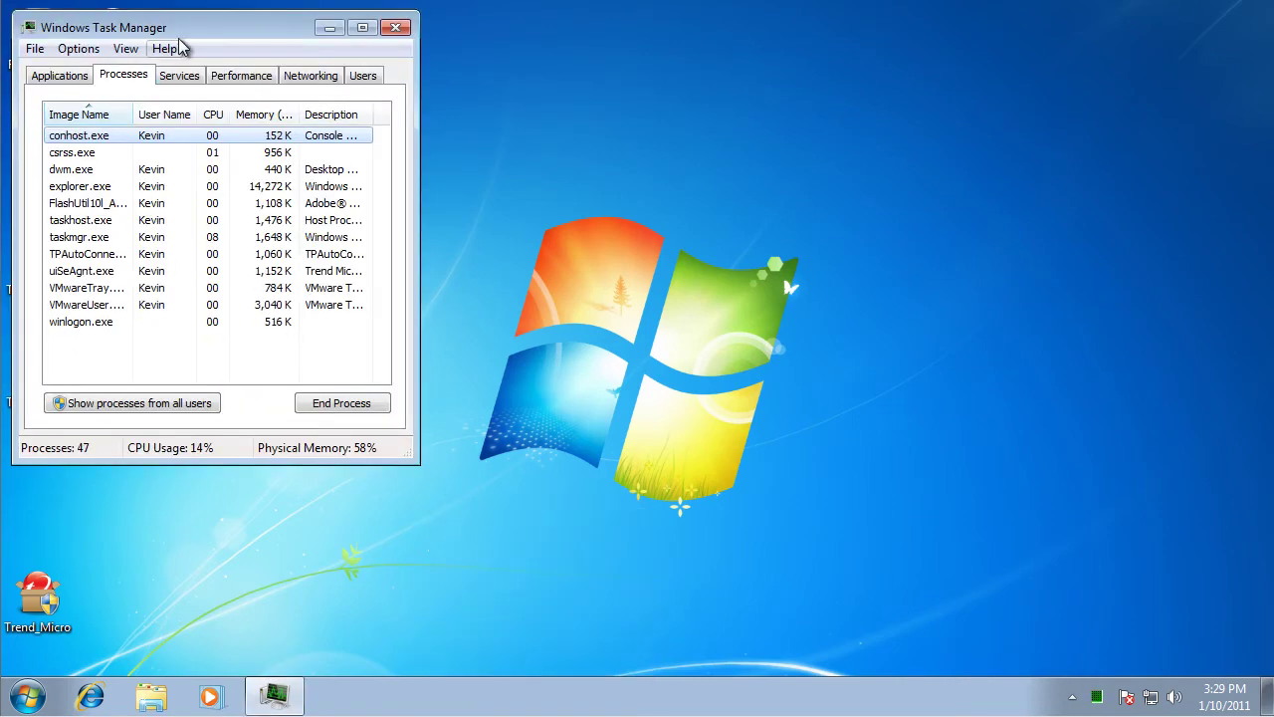
click(141, 403)
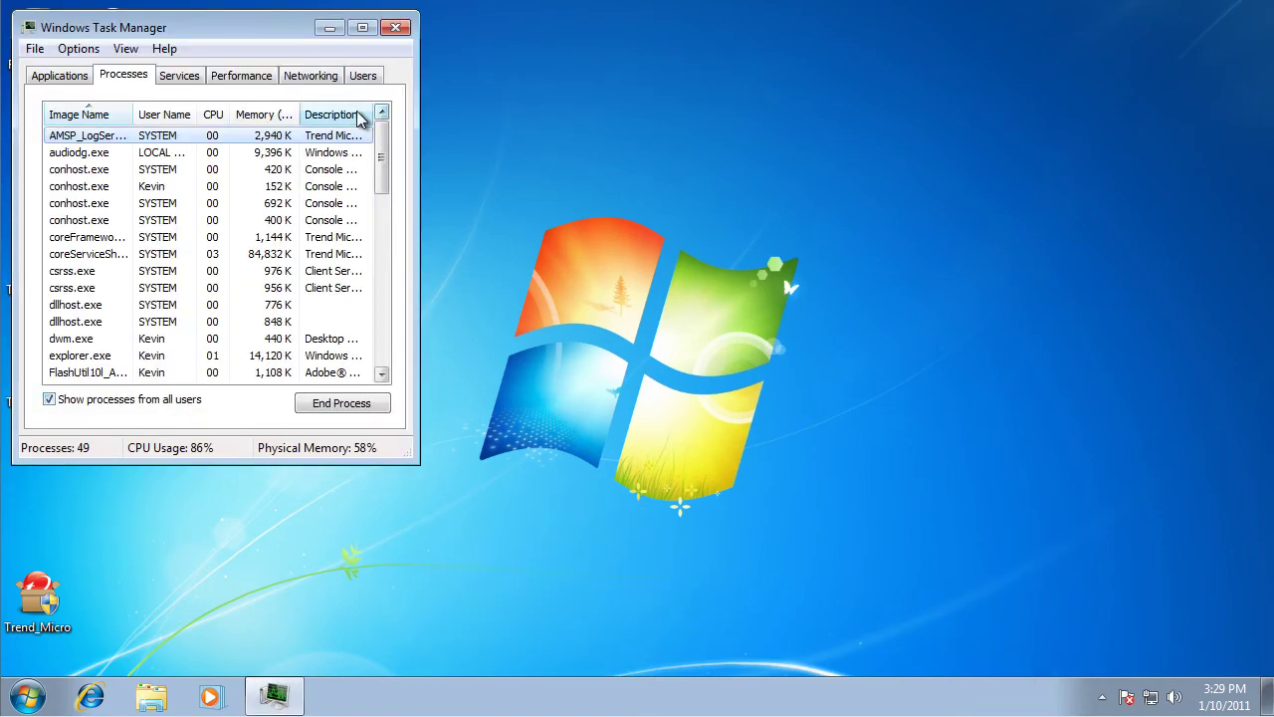
Examine the memory use of the Trend Micro processes with the list sorted by description, and close Task Manager
click(356, 116)
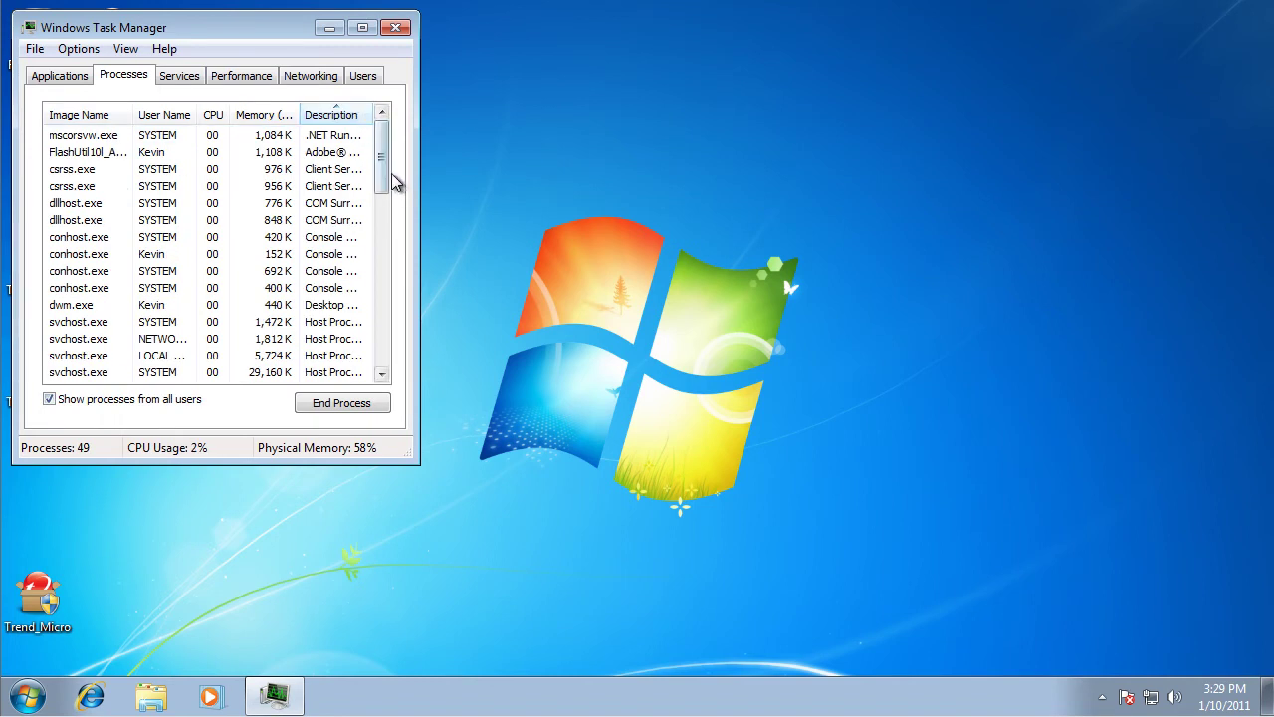
drag(391, 176, 381, 289)
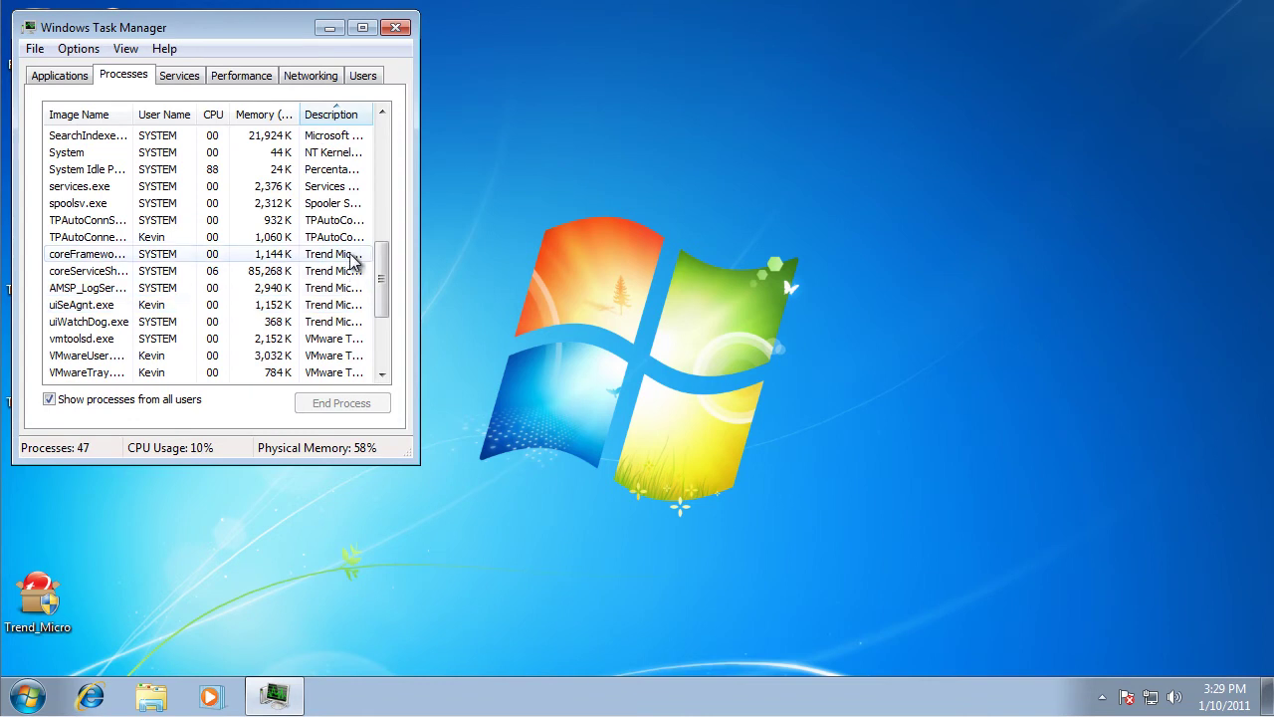
click(354, 256)
click(360, 272)
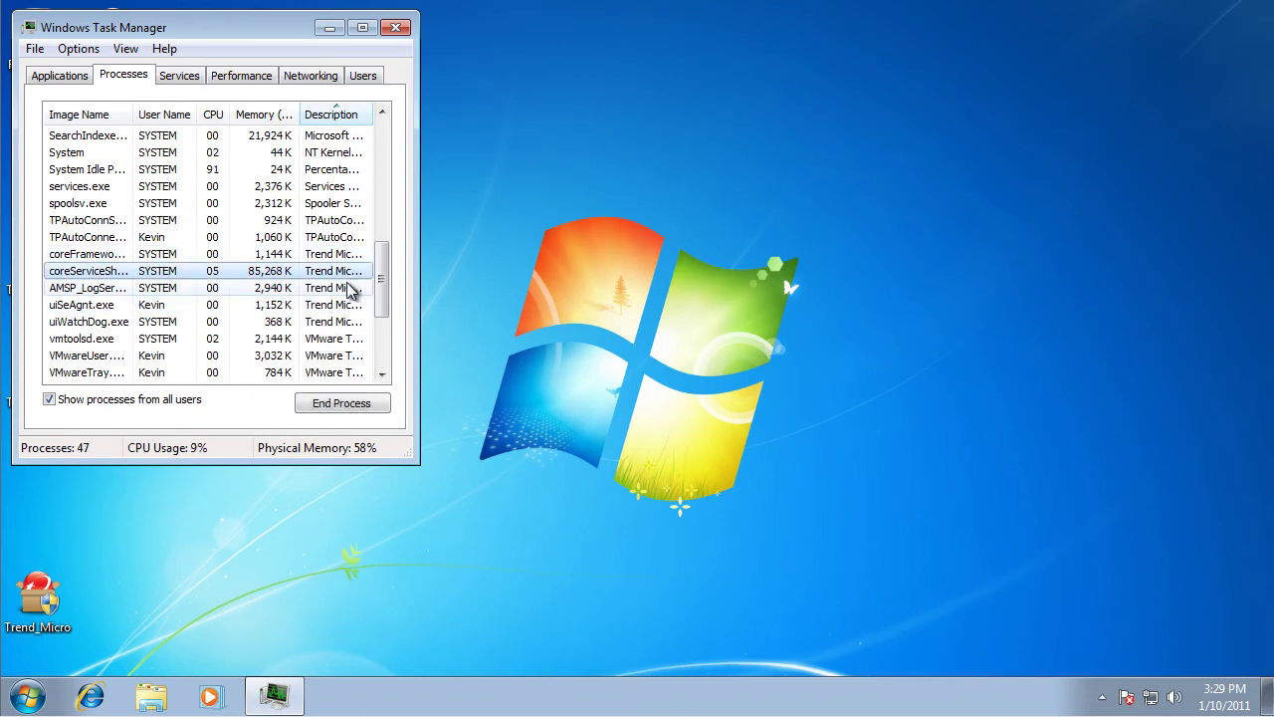
click(350, 287)
click(352, 305)
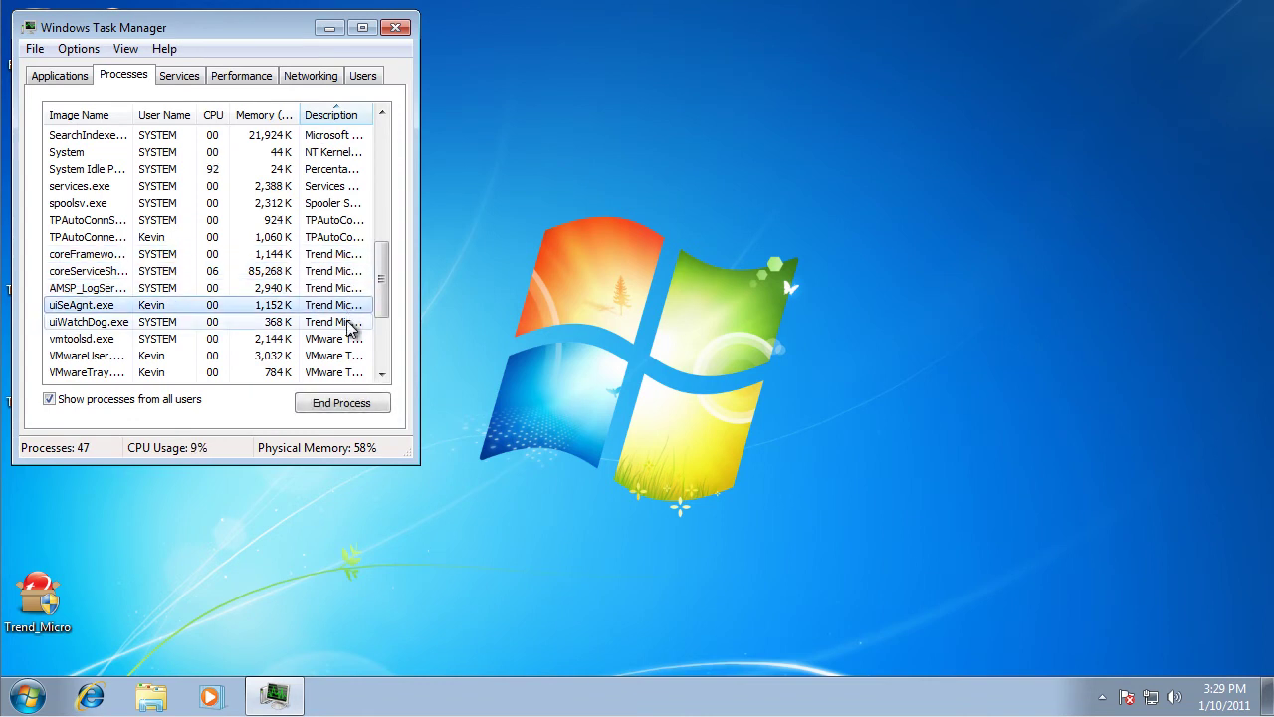
click(351, 323)
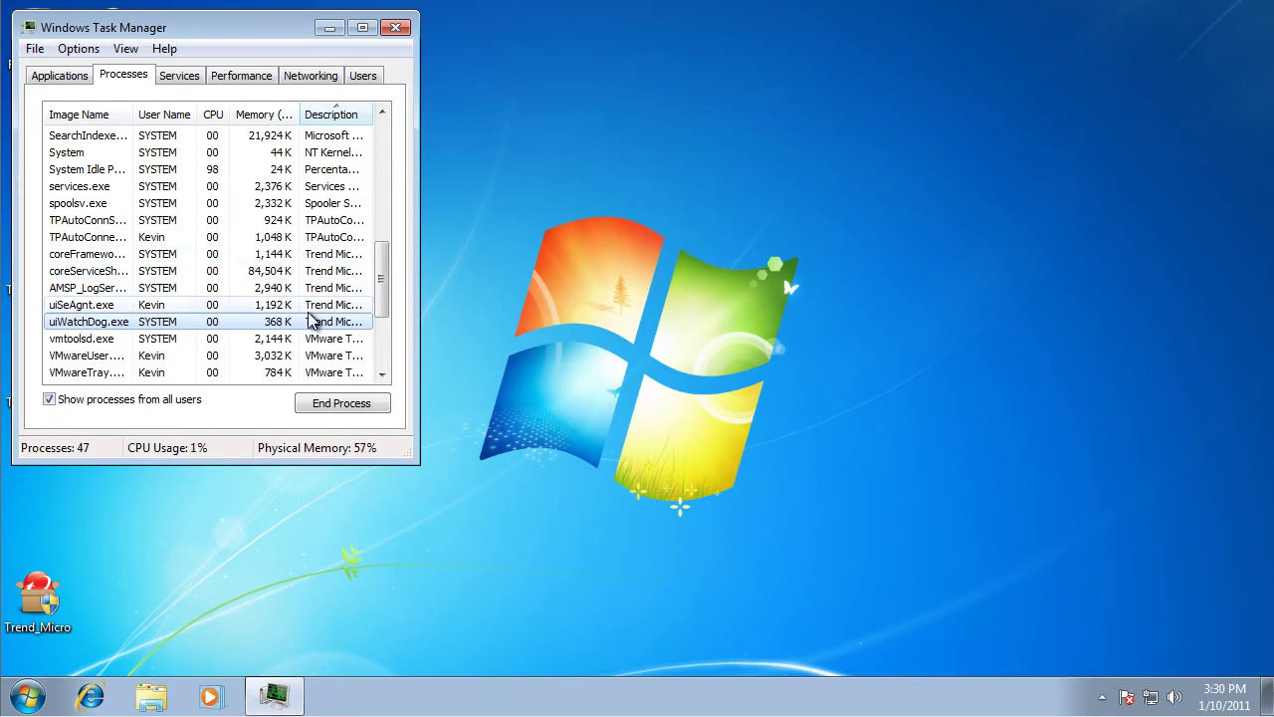
click(395, 27)
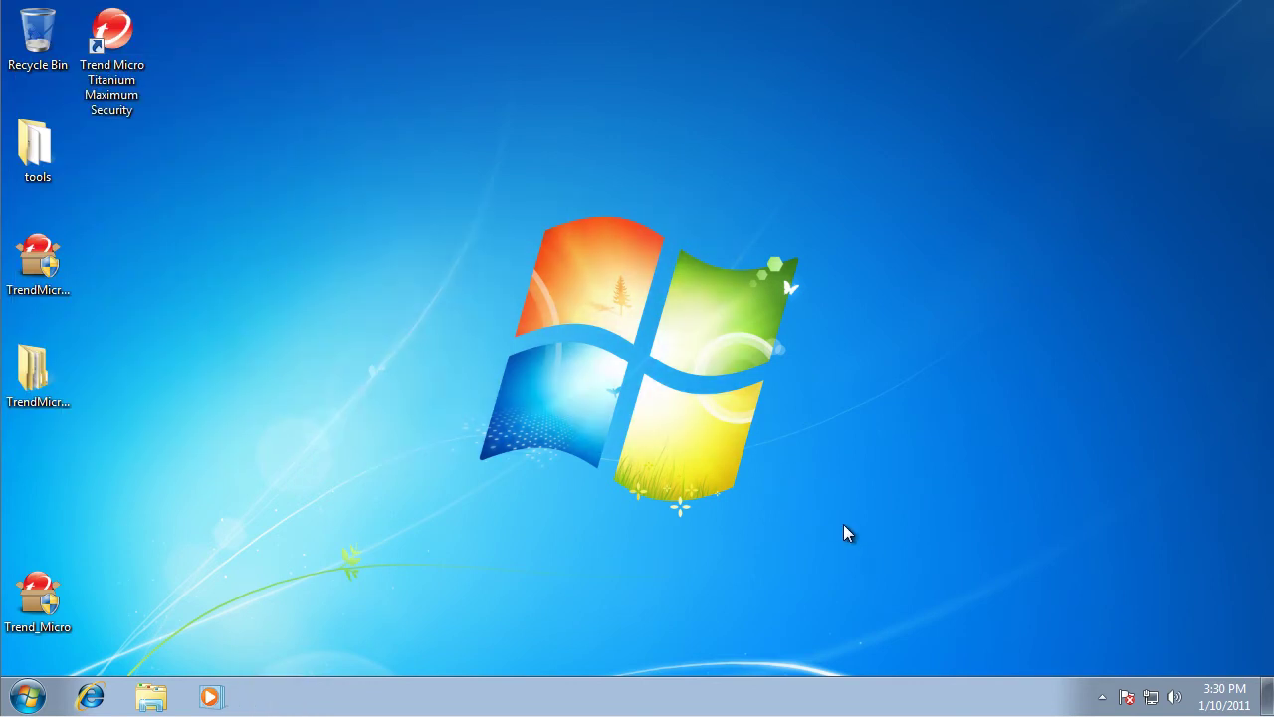
Switch to Internet Explorer and check the options of the Trend Micro Toolbar
click(89, 696)
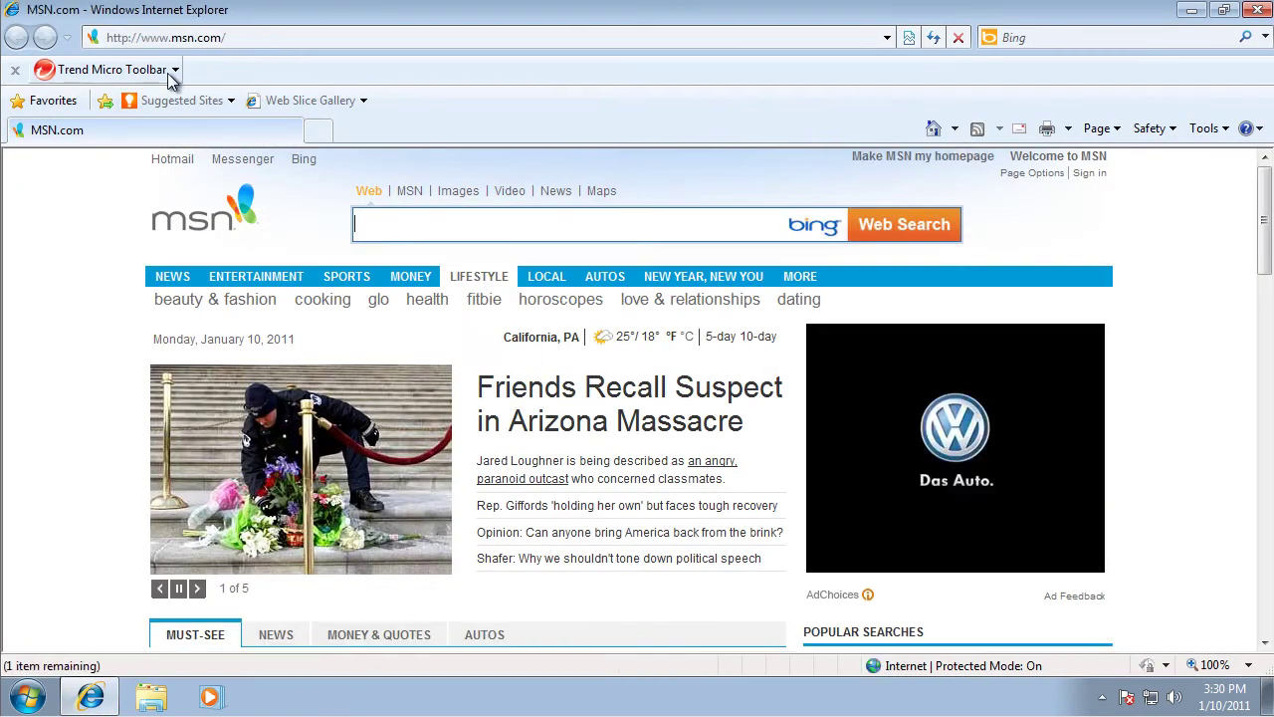
click(170, 73)
click(178, 71)
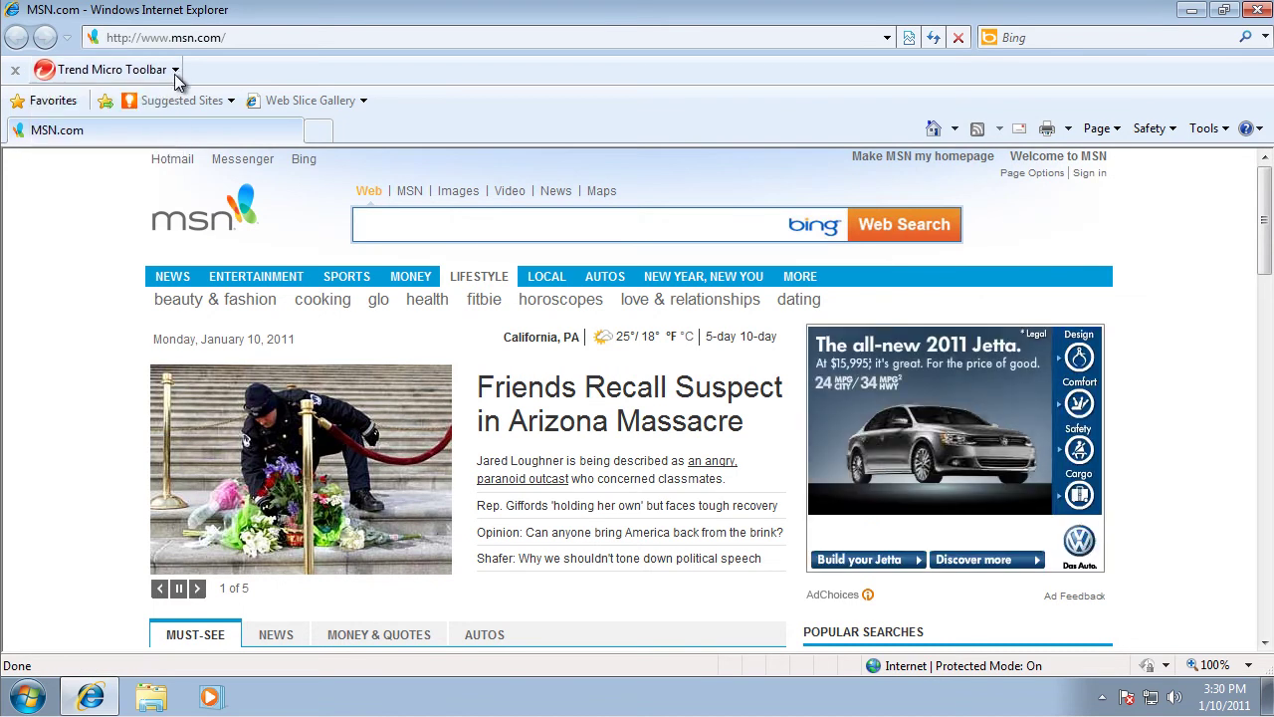
Go to google.com and search for malwaredomainlist using the suggested query
click(265, 38)
text(google.)
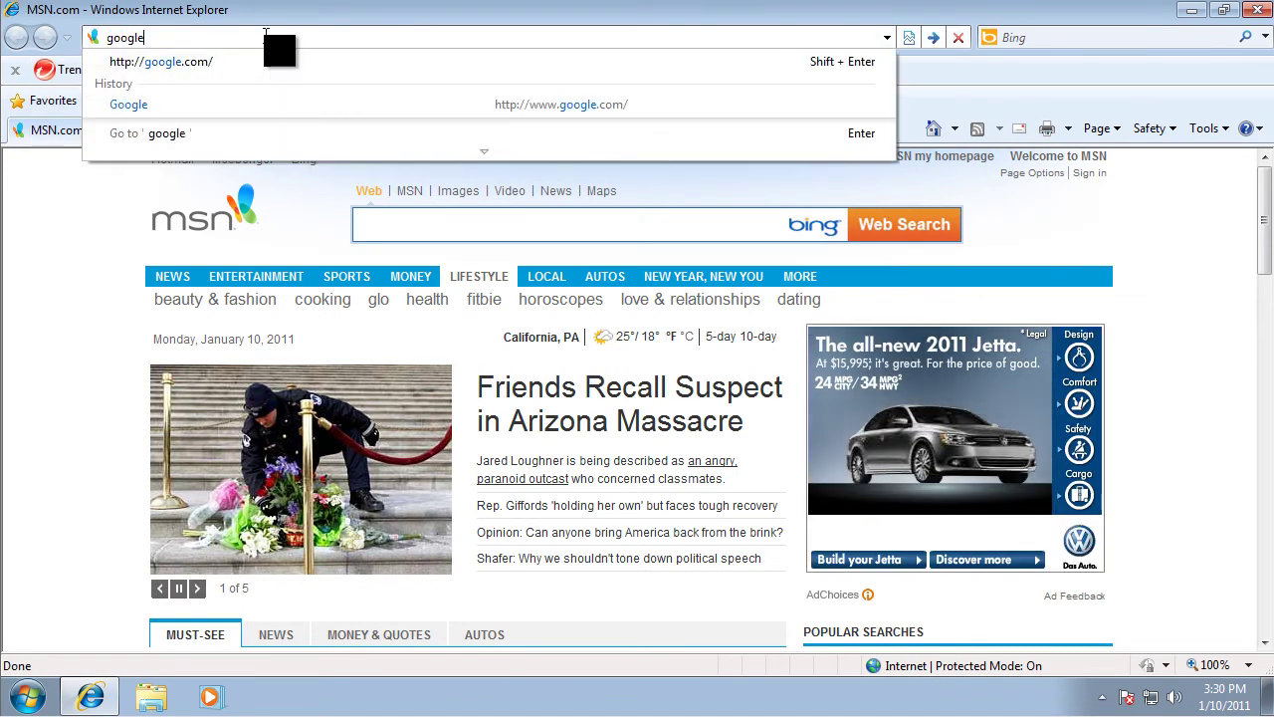
text(com)
key(Return)
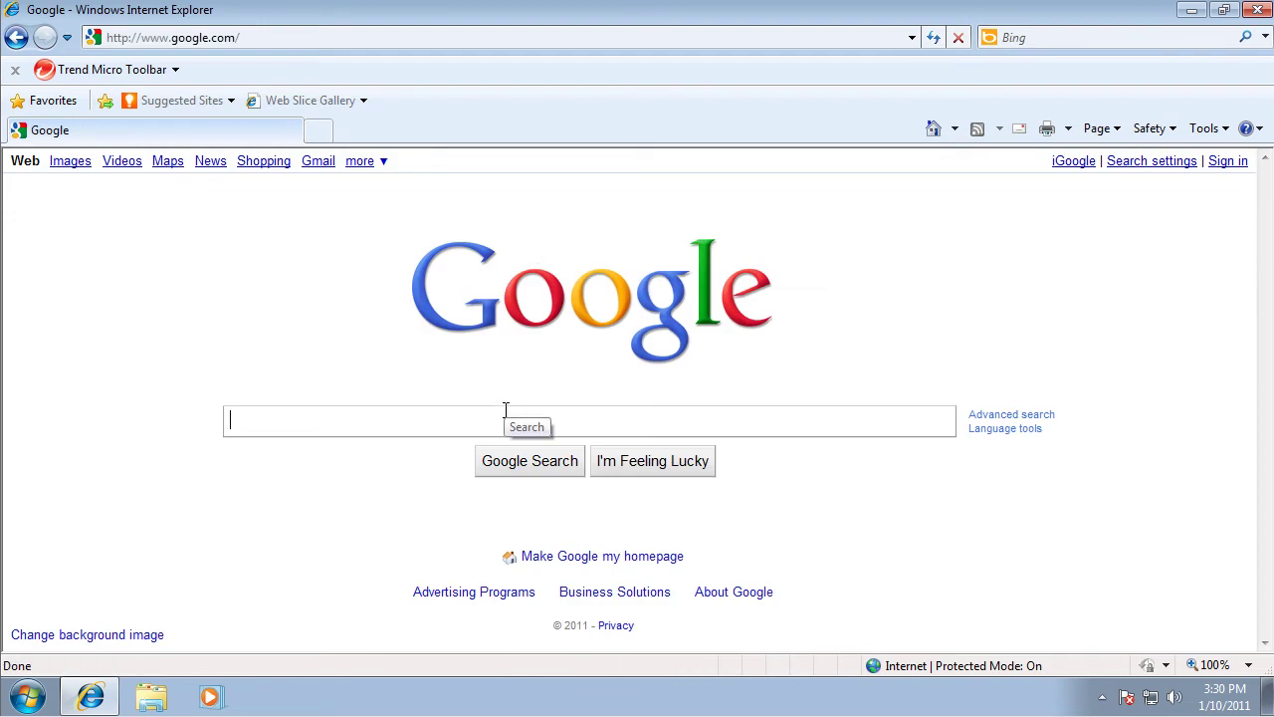
text(malwaredomain)
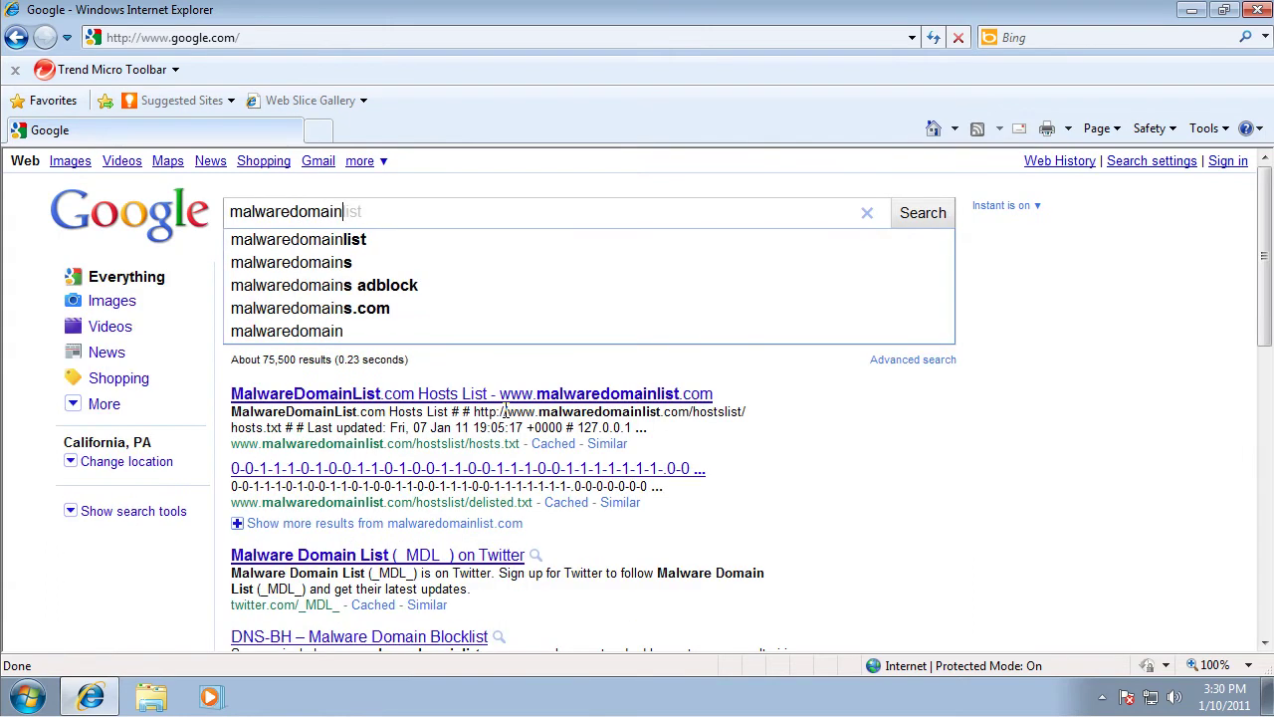
key(Down)
key(Return)
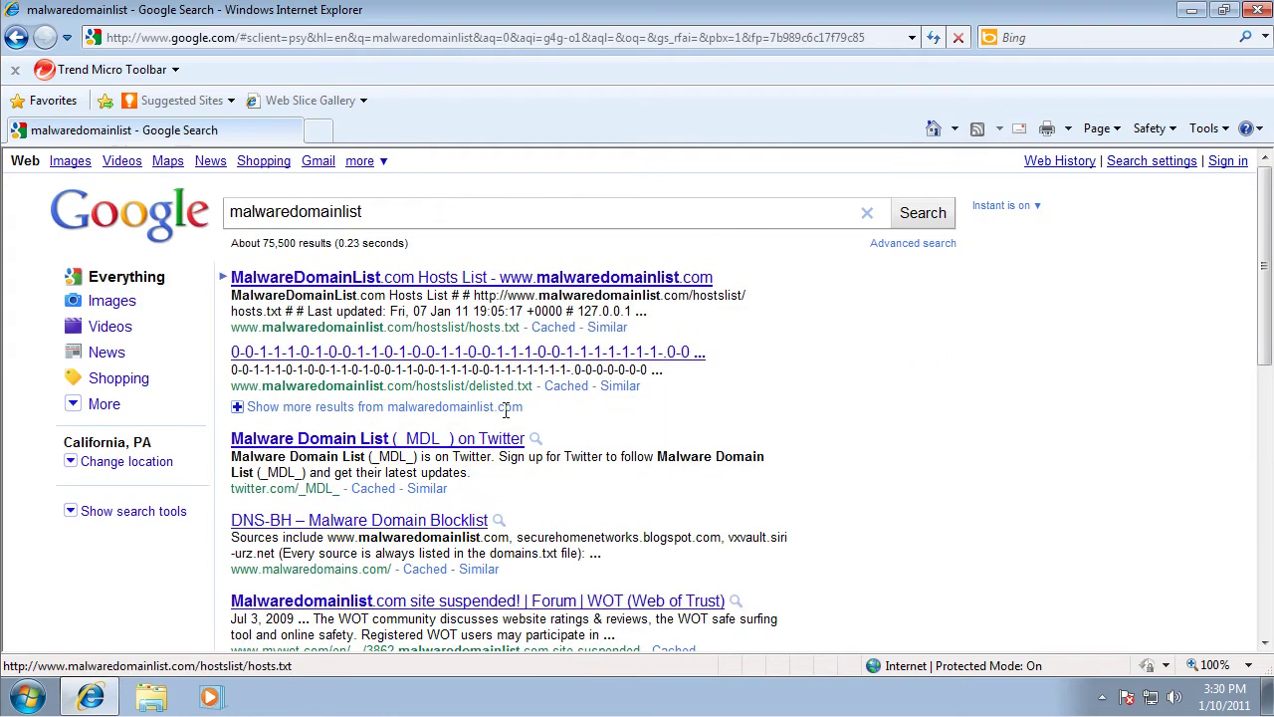
Examine the Trend Micro page ratings shown beside the malwaredomainlist search results
mouse_move(235, 277)
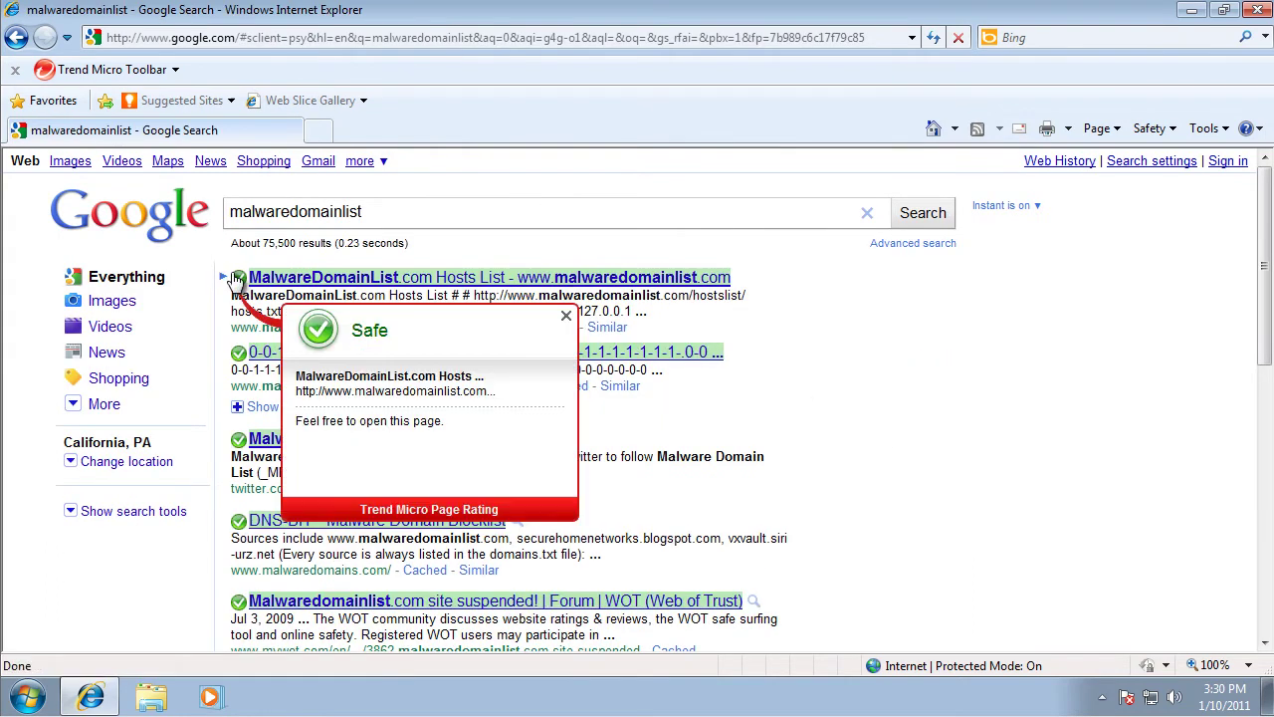
scroll(239, 316, down, 4)
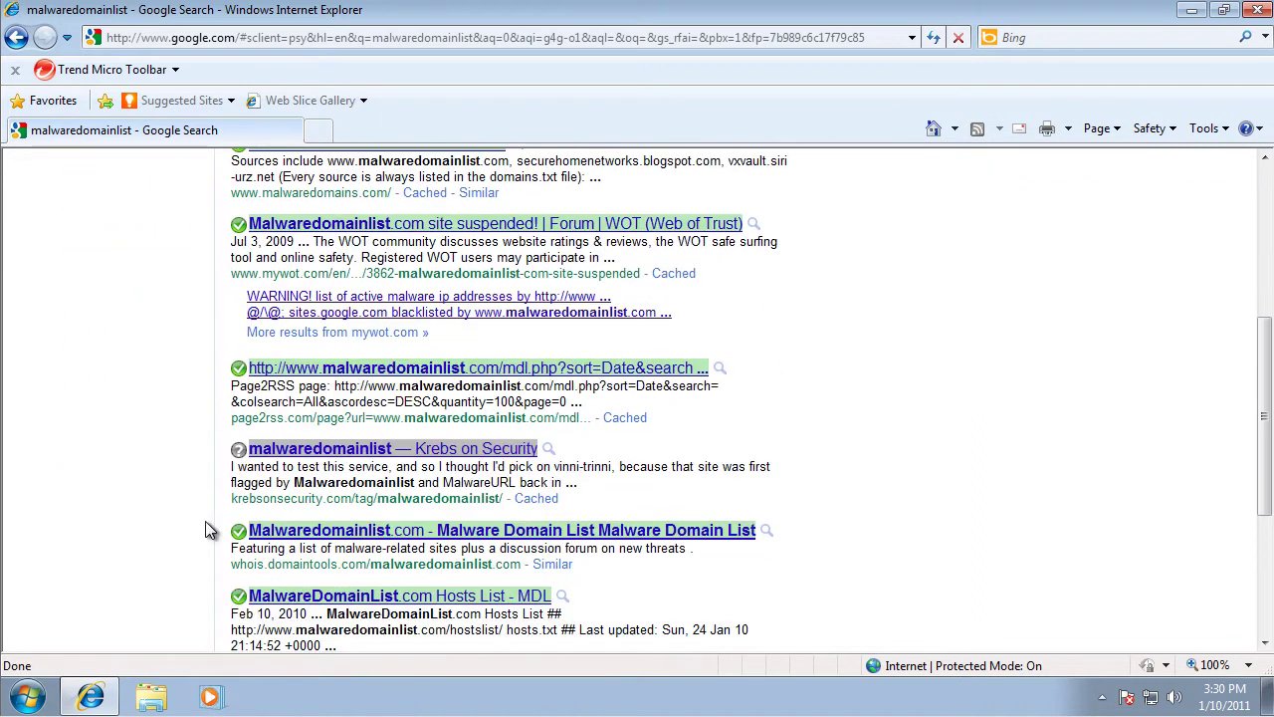
mouse_move(239, 453)
scroll(249, 617, down, 3)
scroll(256, 602, up, 4)
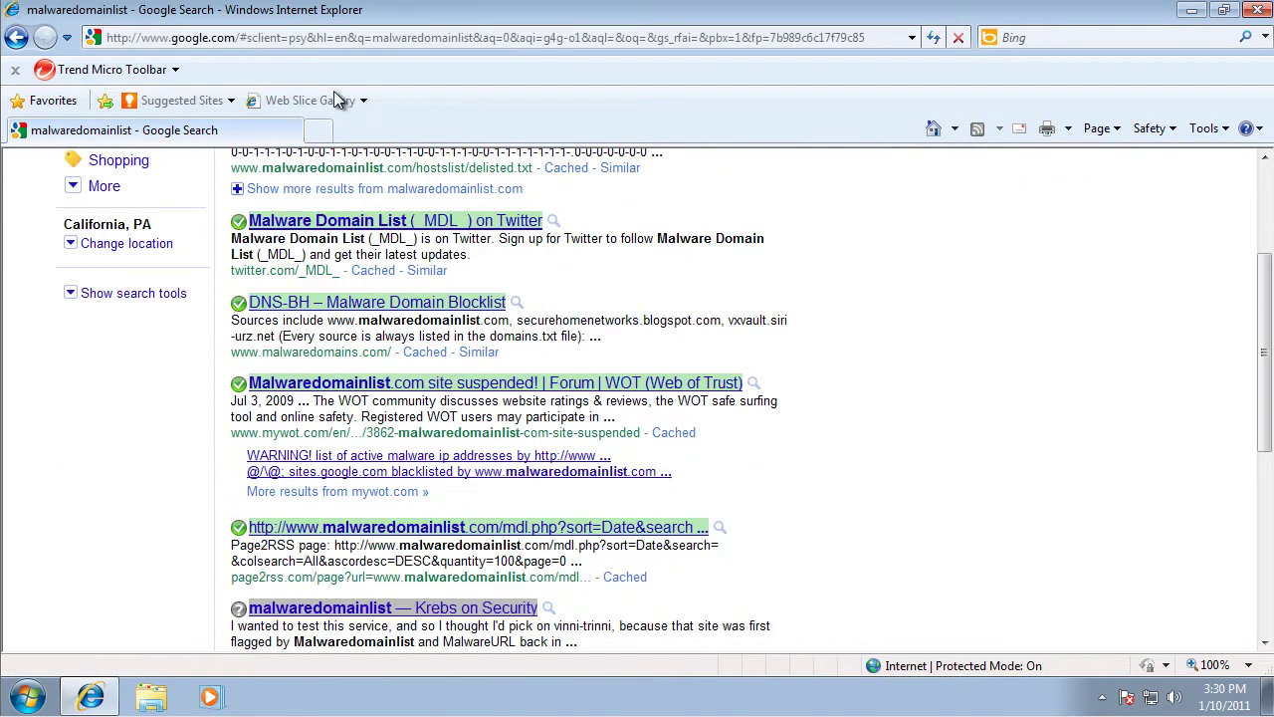
Go to malwaredomainlist.com
key(alt+d)
text(malwaredomainl)
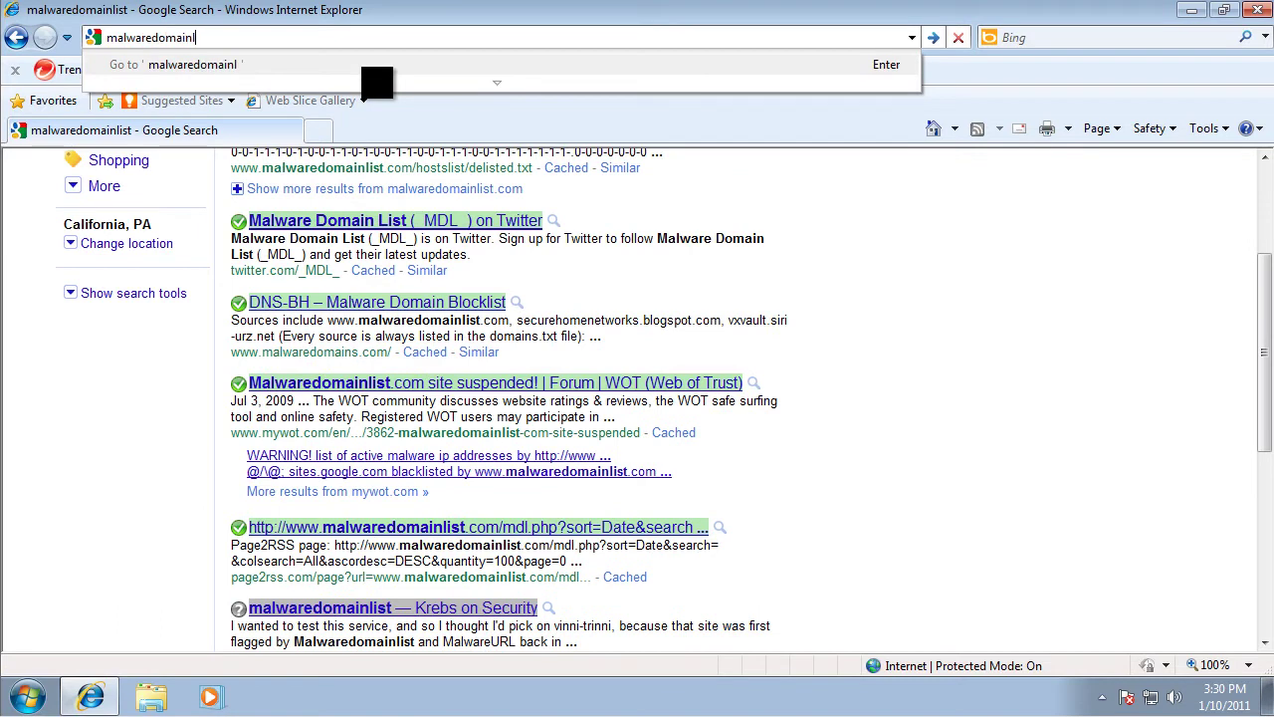
text(ist.com)
key(Return)
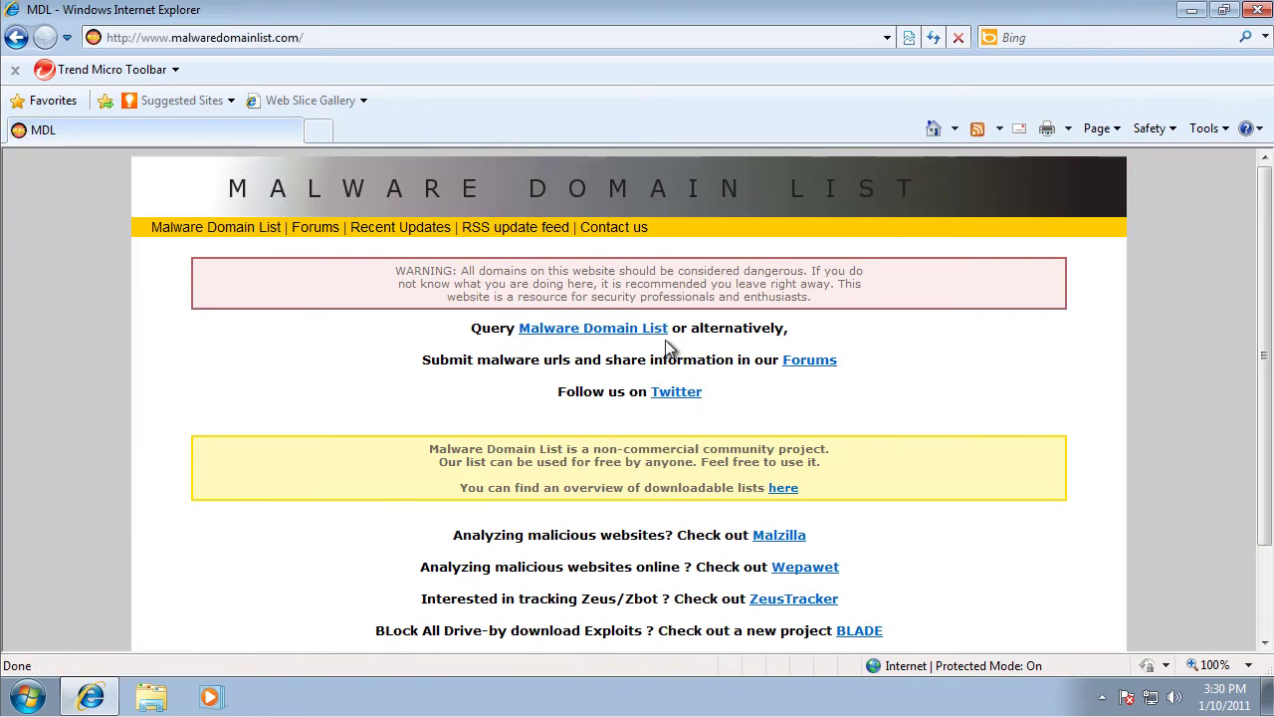
click(637, 335)
scroll(468, 430, down, 1)
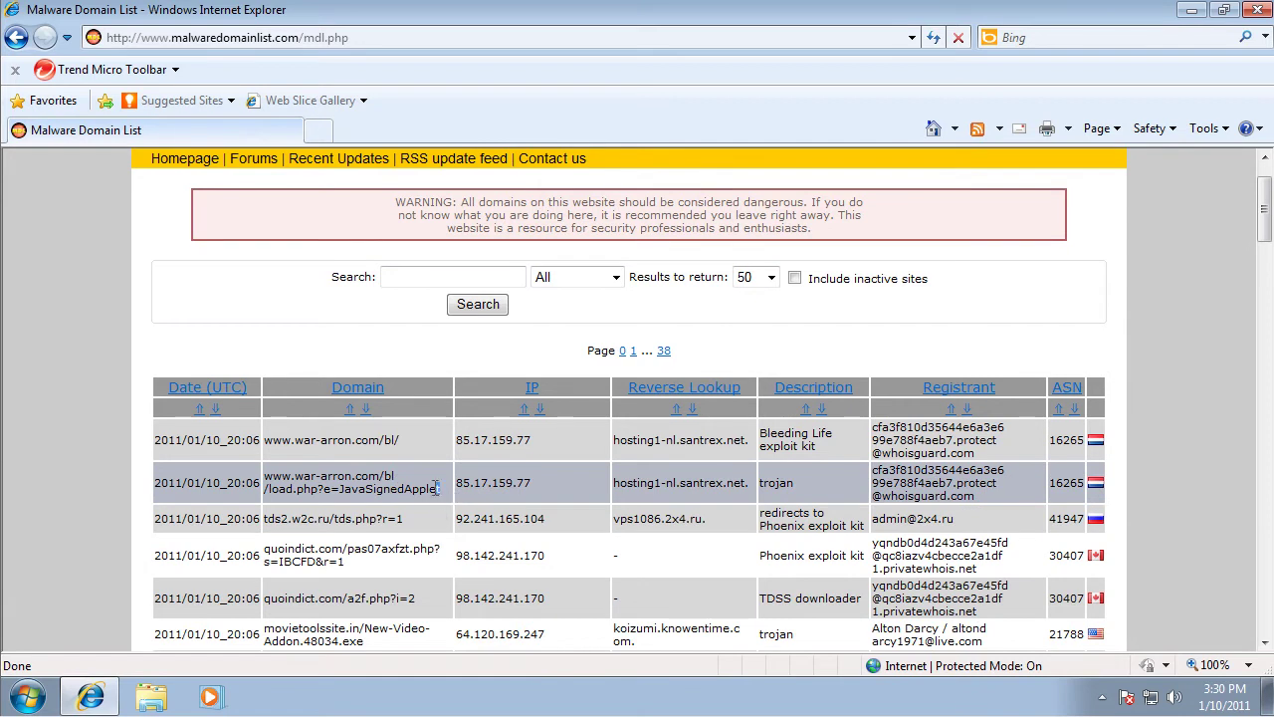
drag(406, 486, 319, 130)
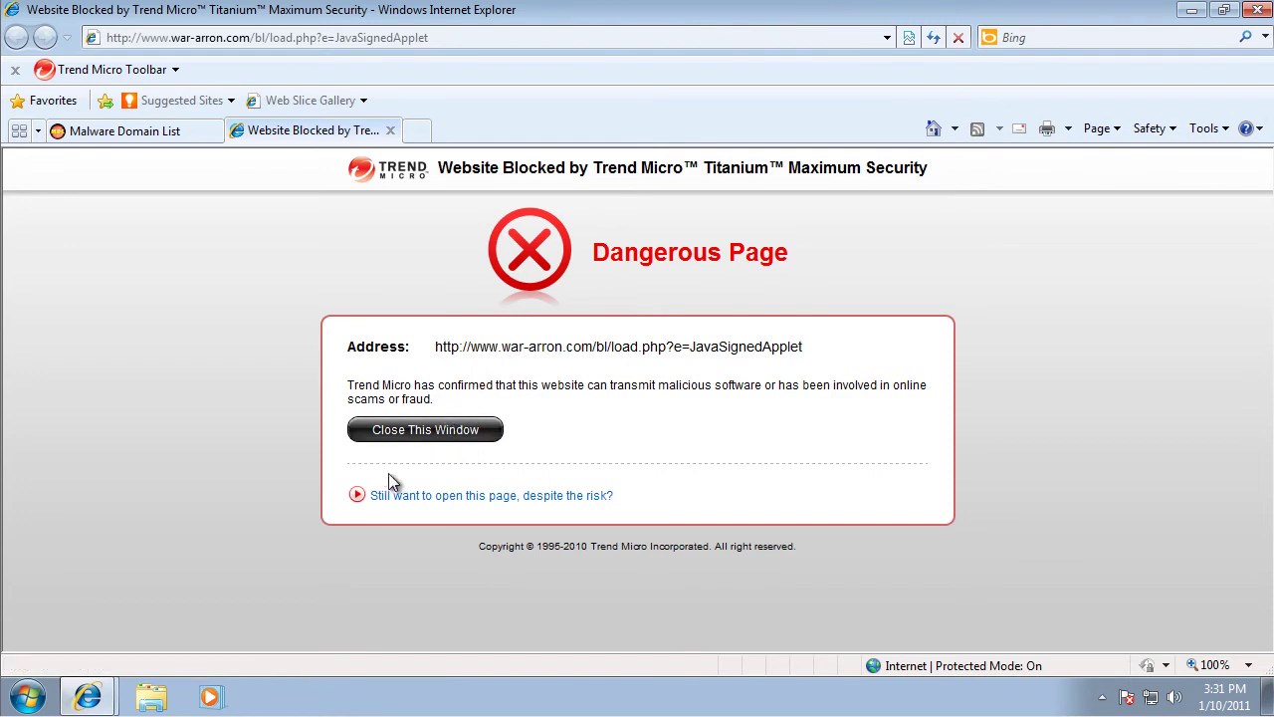
Copy the movietoolssite.in/New-Video-Addon.48034.exe entry from the Malware Domain List and load it in the blocked-page tab
click(159, 131)
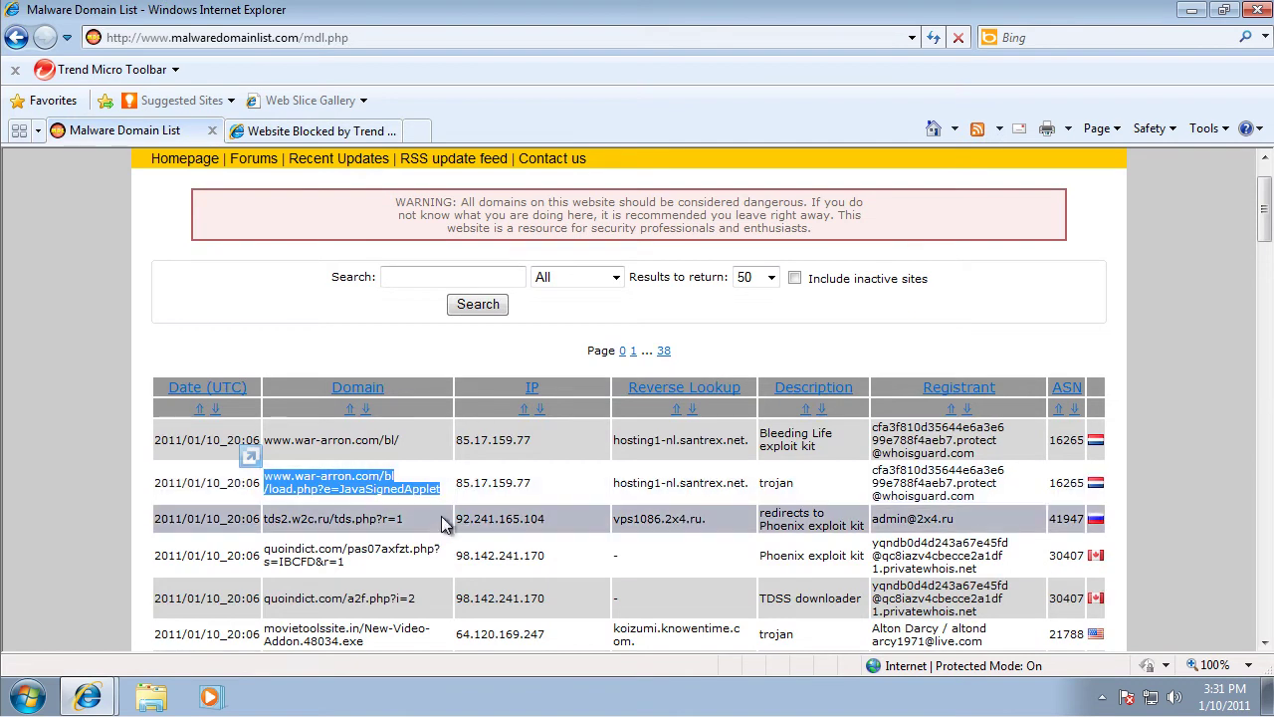
scroll(427, 531, down, 3)
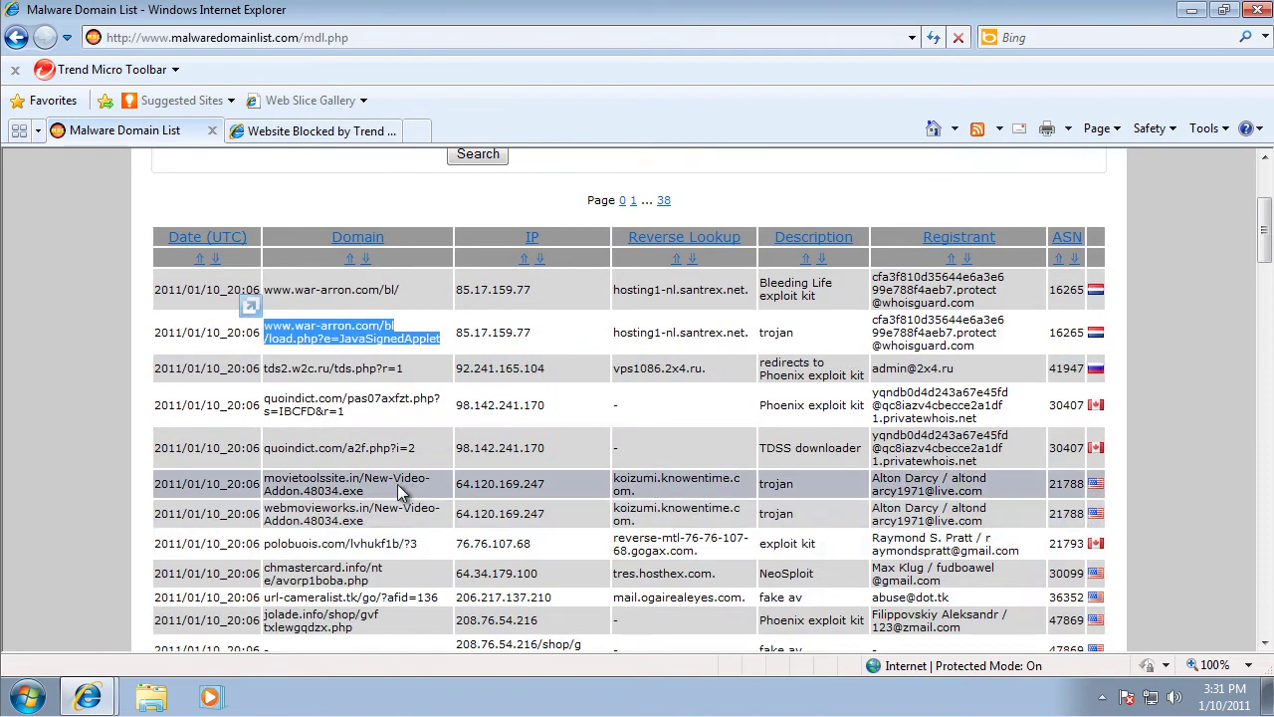
click(368, 503)
triple_click(294, 485)
key(ctrl+c)
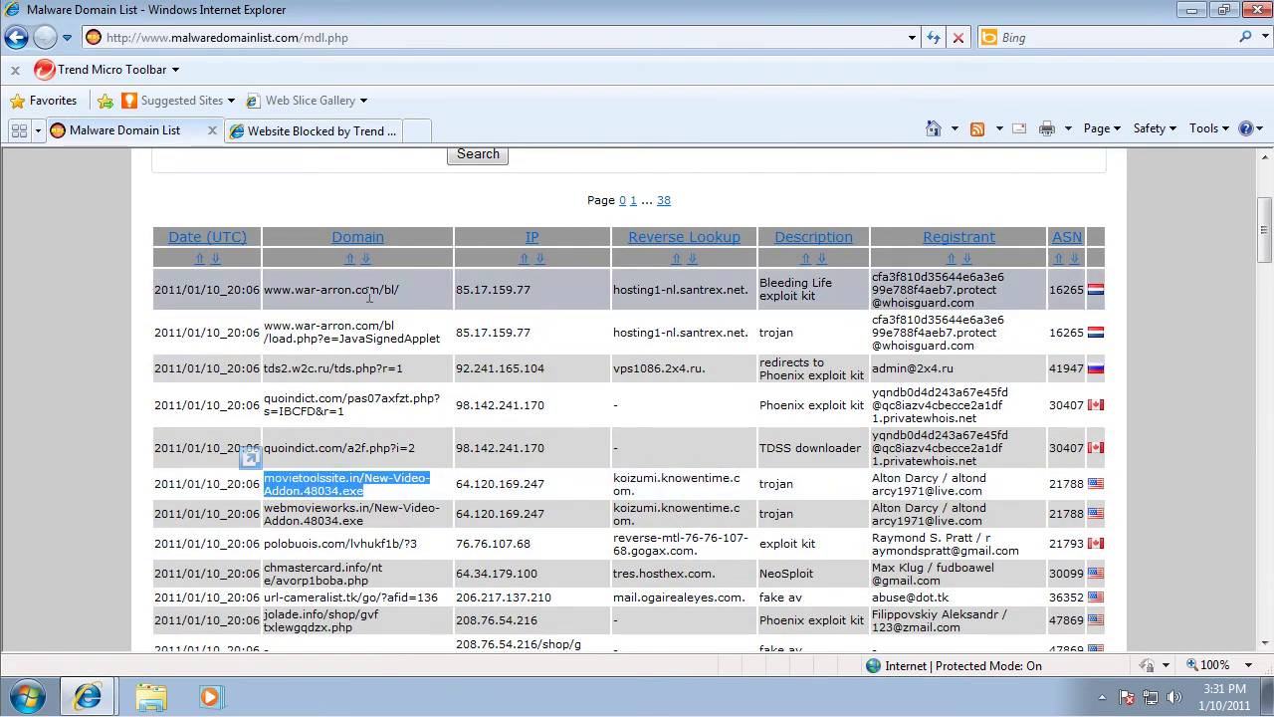
click(363, 129)
click(383, 38)
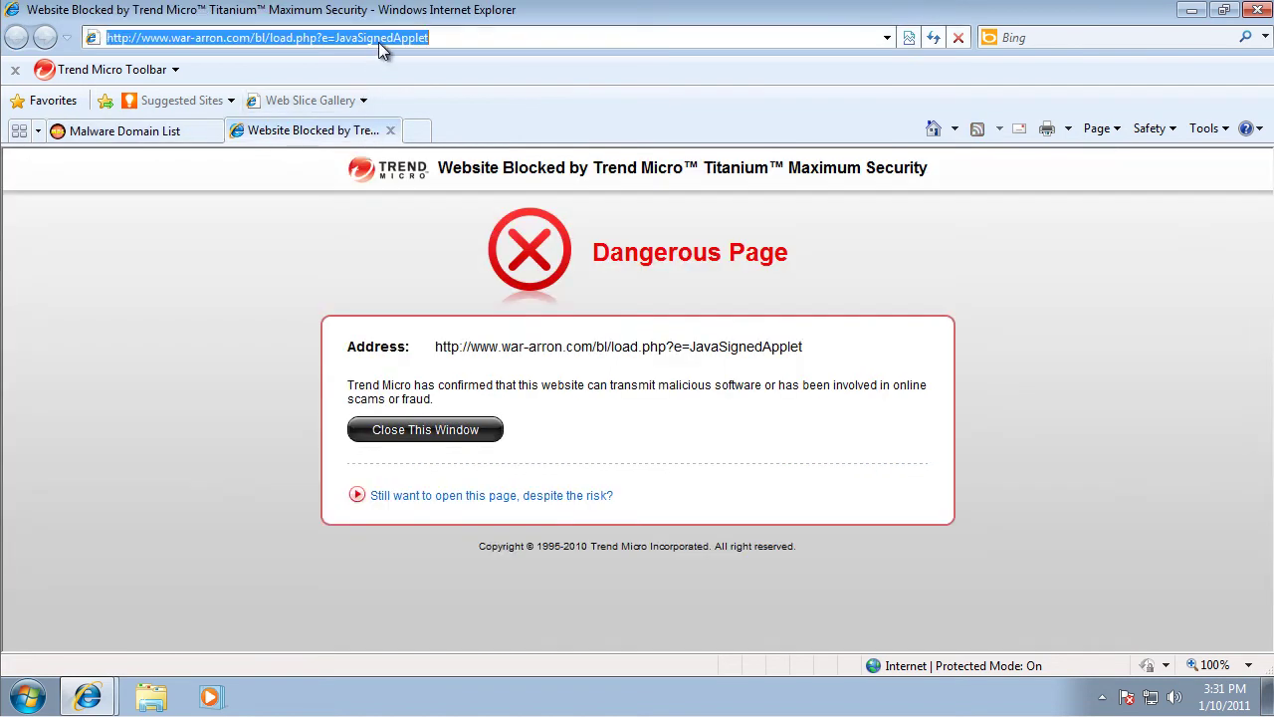
key(ctrl+v)
key(Return)
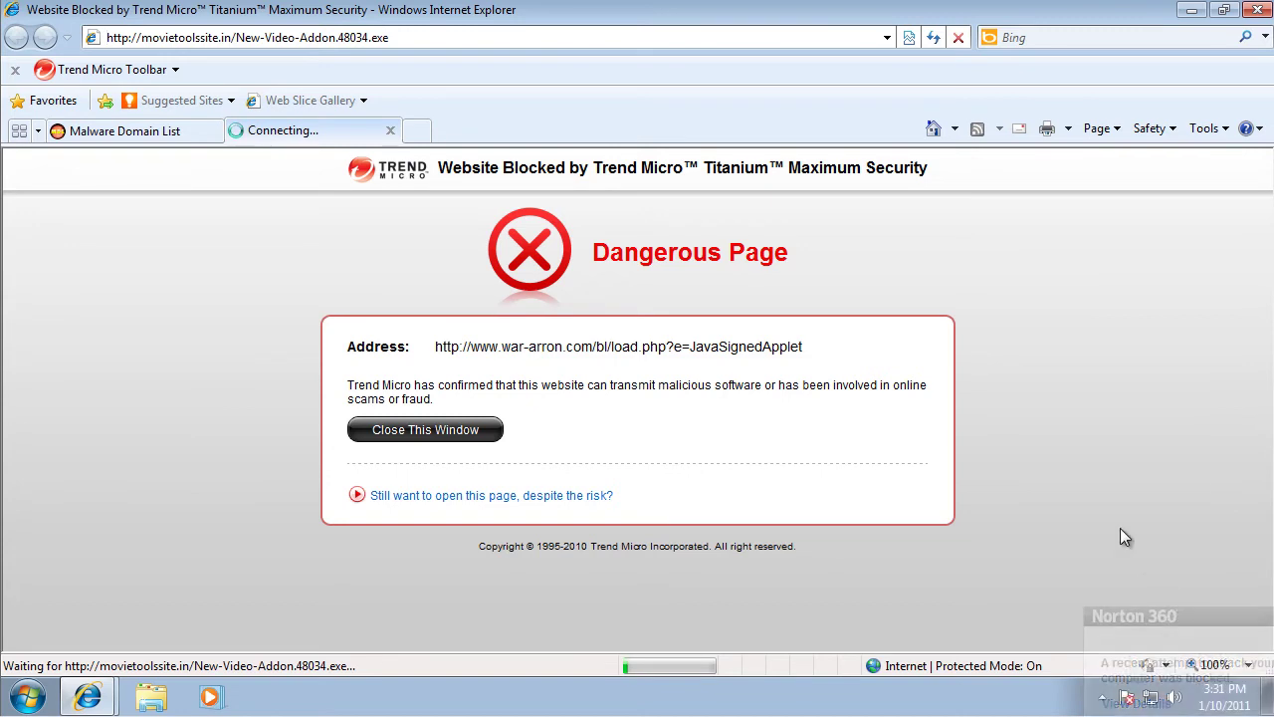
Disable Norton 360 Antivirus Auto-Protect for 1 hour
click(1102, 697)
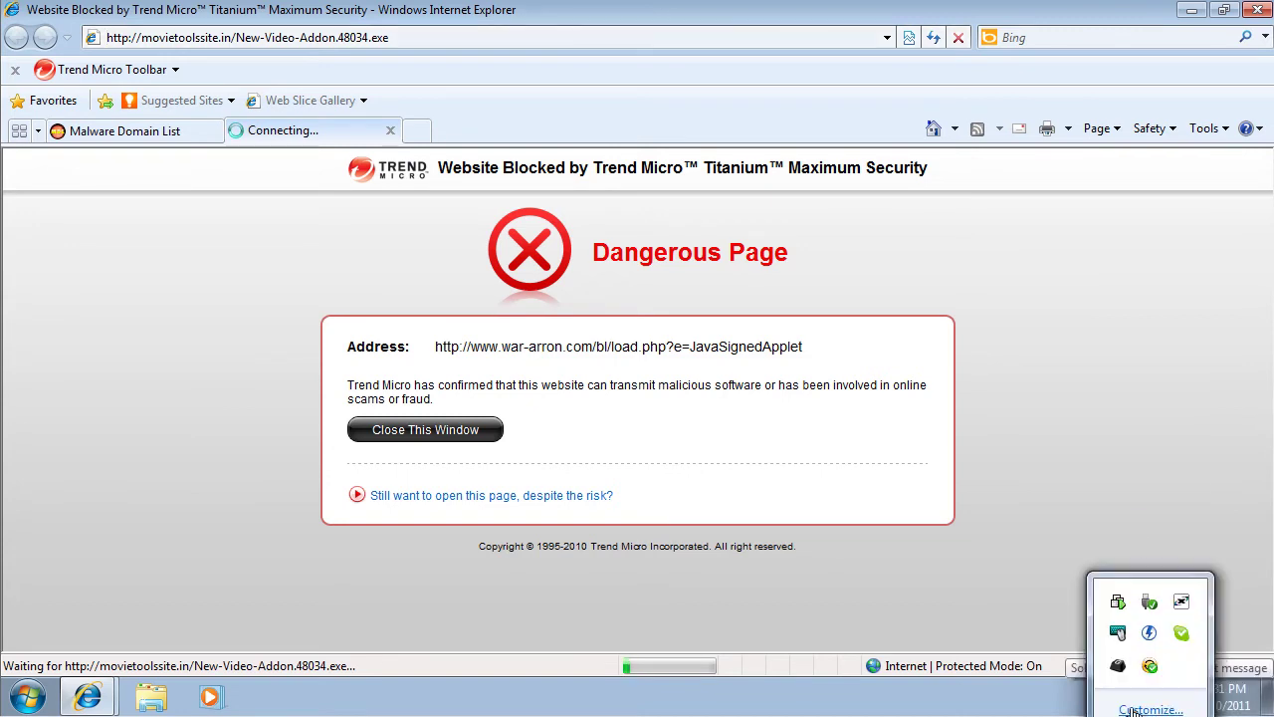
right_click(1150, 669)
click(1140, 645)
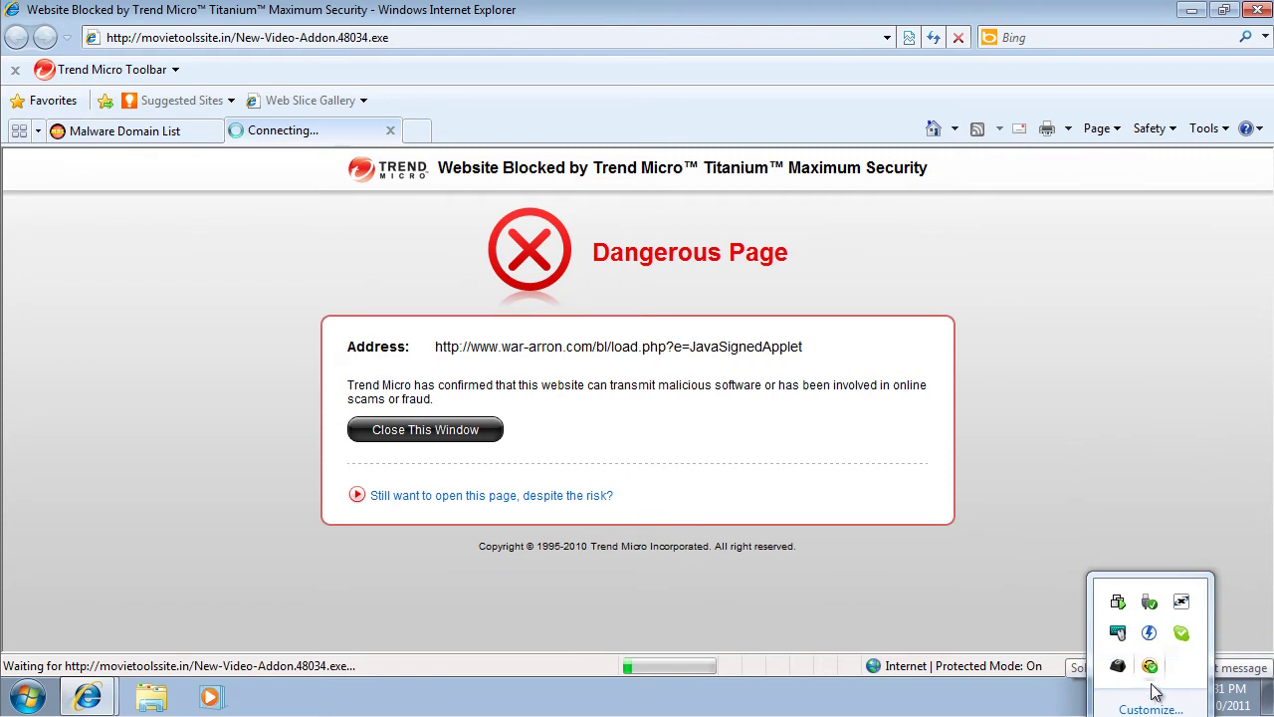
click(554, 401)
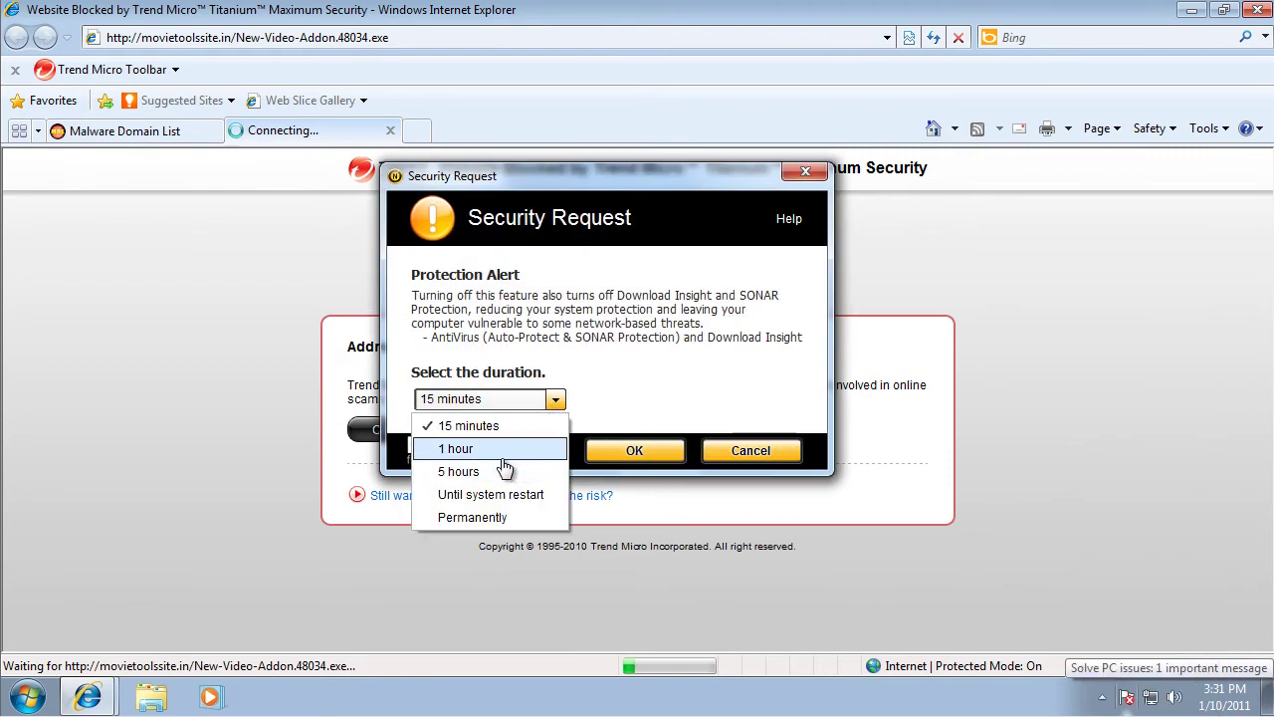
click(487, 450)
click(637, 453)
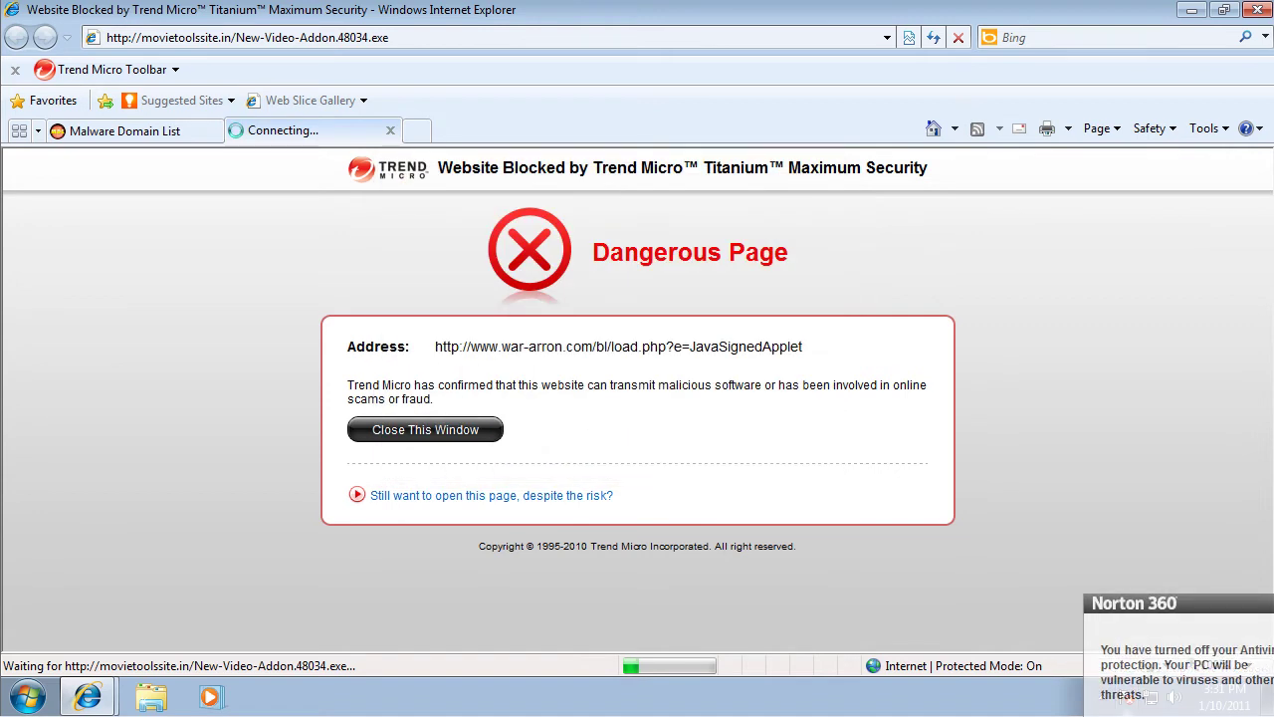
Disable the Norton 360 Smart Firewall
click(1102, 697)
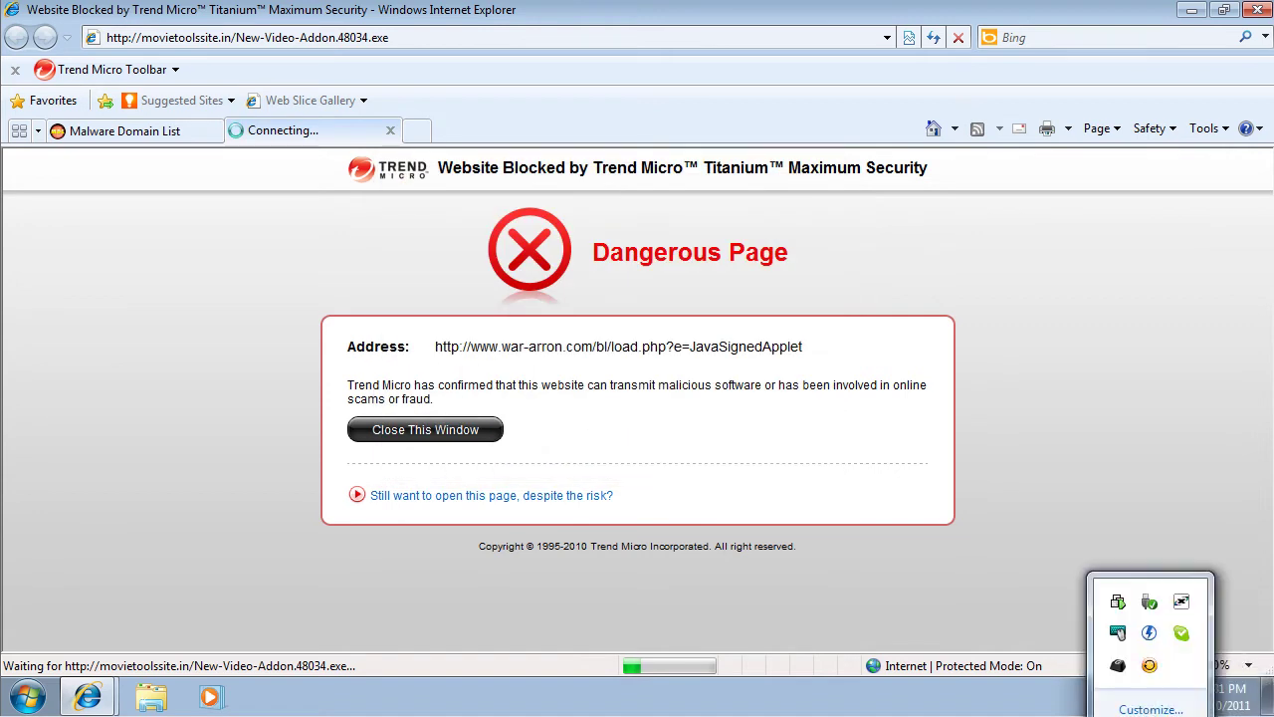
right_click(1150, 667)
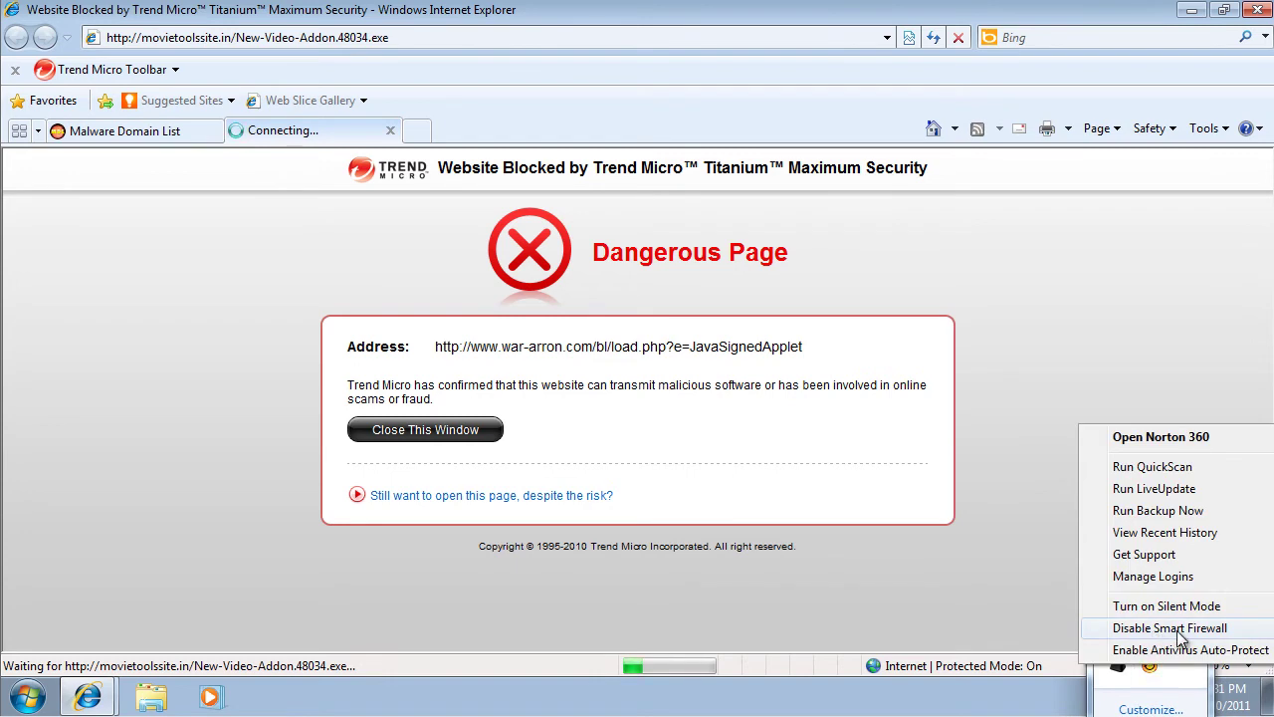
click(1175, 639)
click(555, 385)
click(520, 438)
click(647, 438)
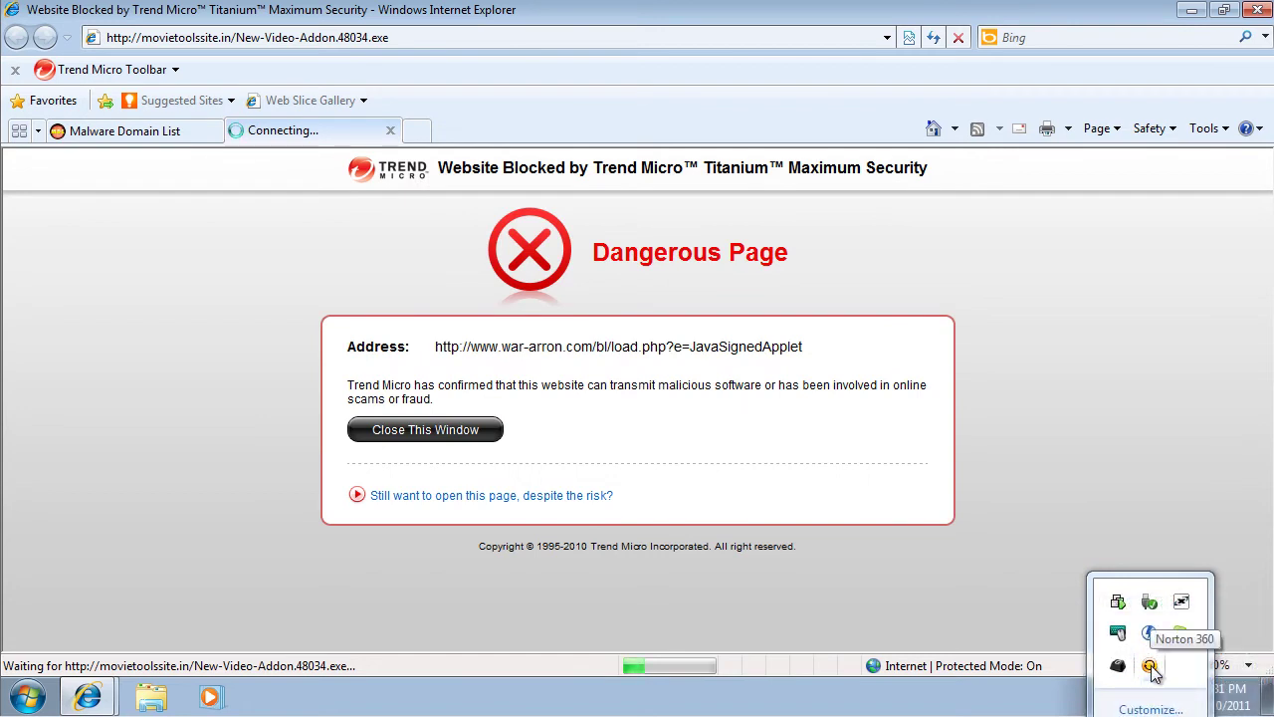
click(687, 421)
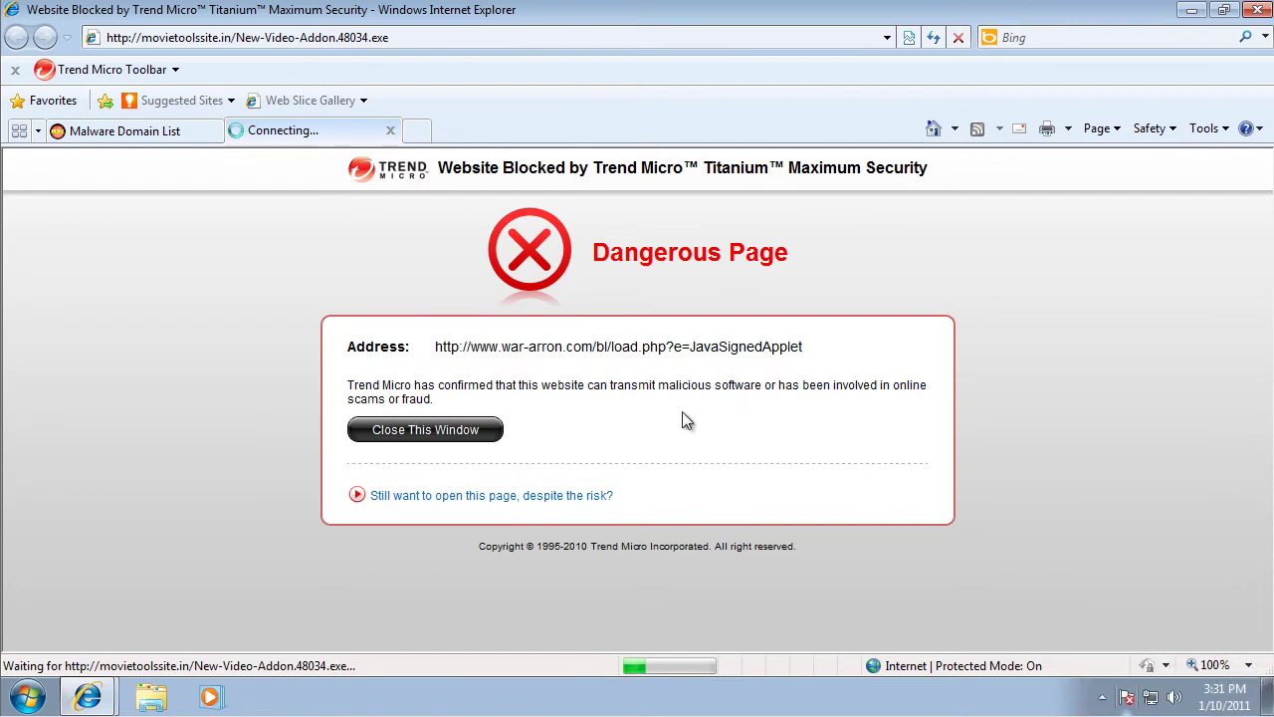
Load the movietoolssite.in/New-Video-Addon.48034.exe address again, run the downloaded file and allow it to make changes
click(410, 37)
double_click(412, 37)
key(Return)
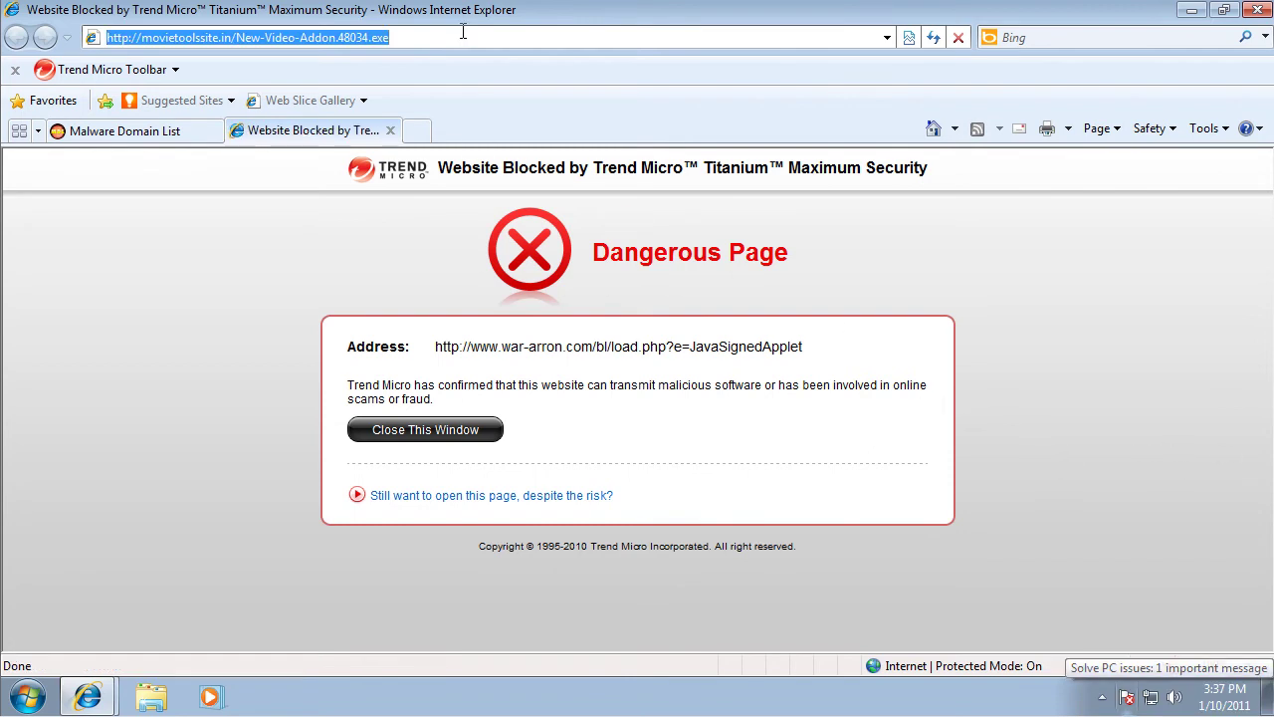
key(Return)
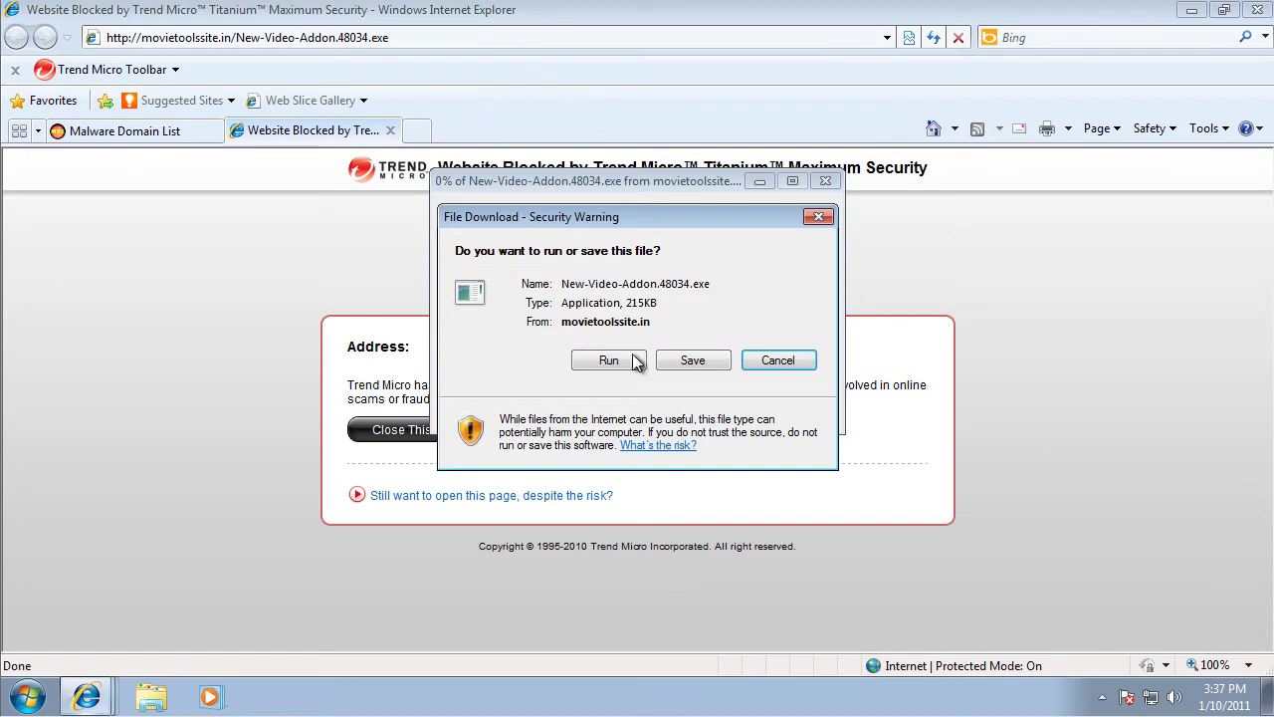
click(636, 362)
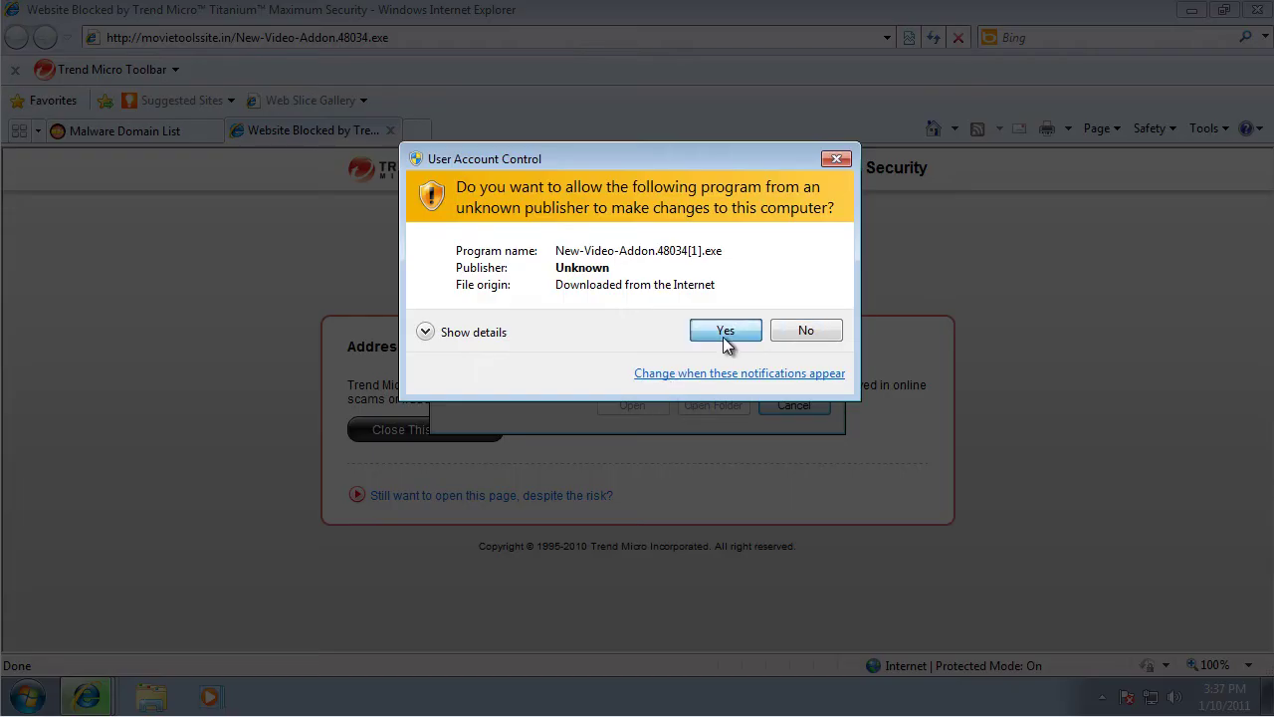
click(724, 338)
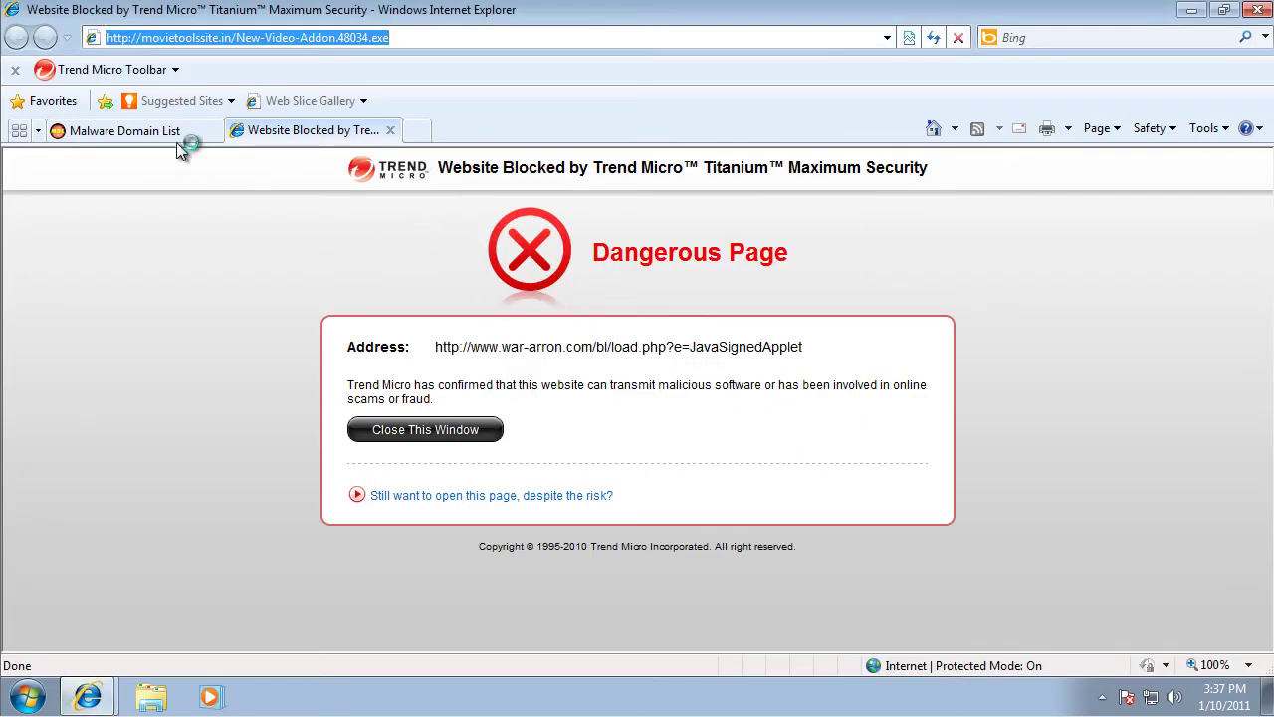
Return to the Malware Domain List tab, dismiss the Trend Micro notification and check the hidden notification area icons
click(157, 134)
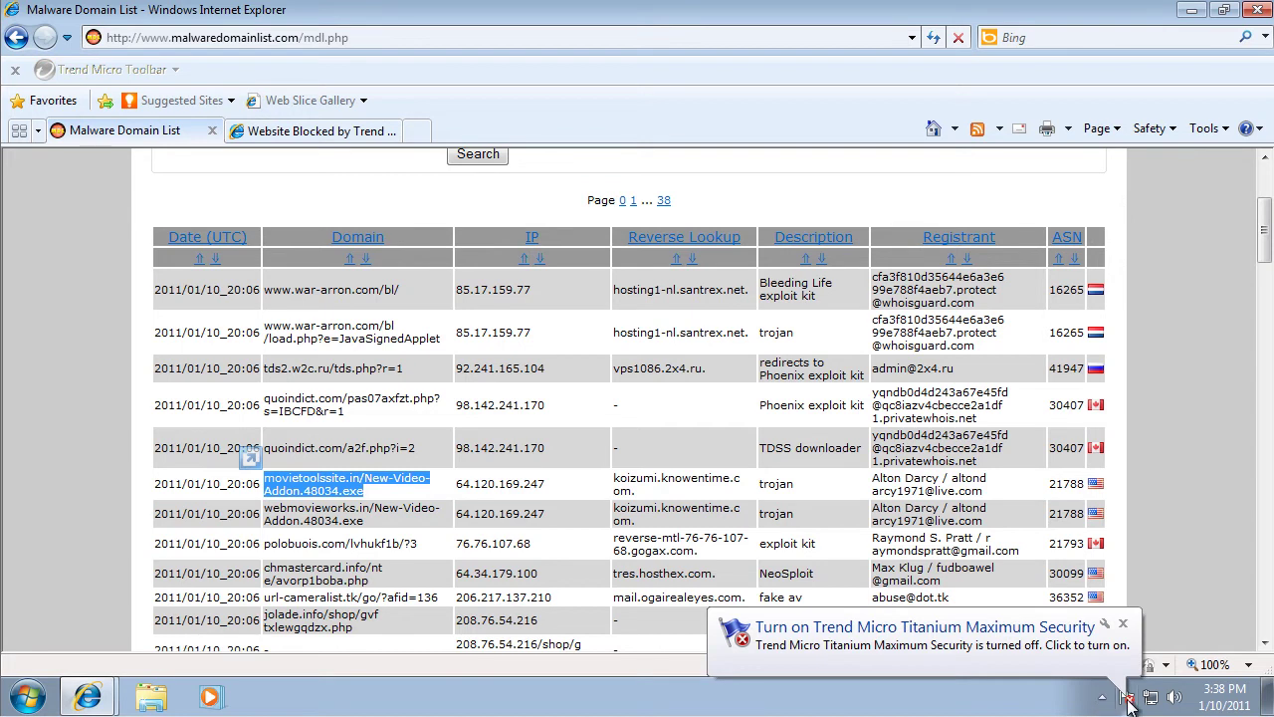
click(1128, 625)
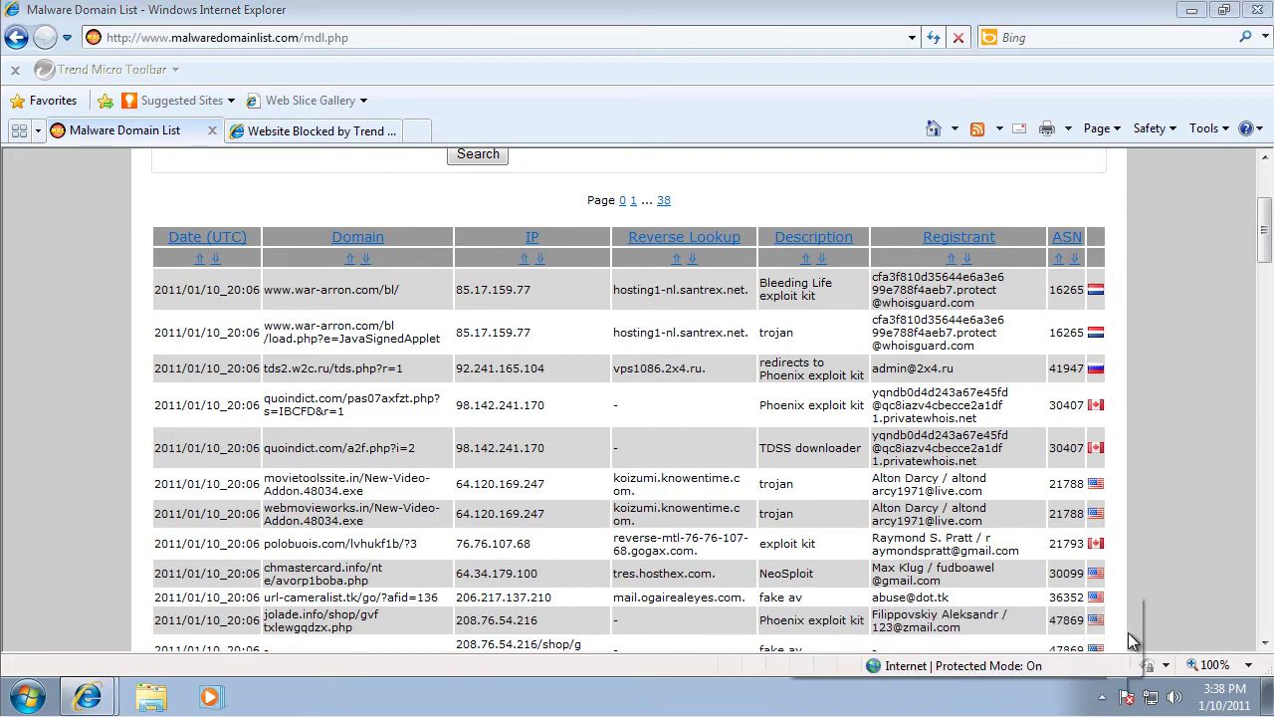
click(1110, 698)
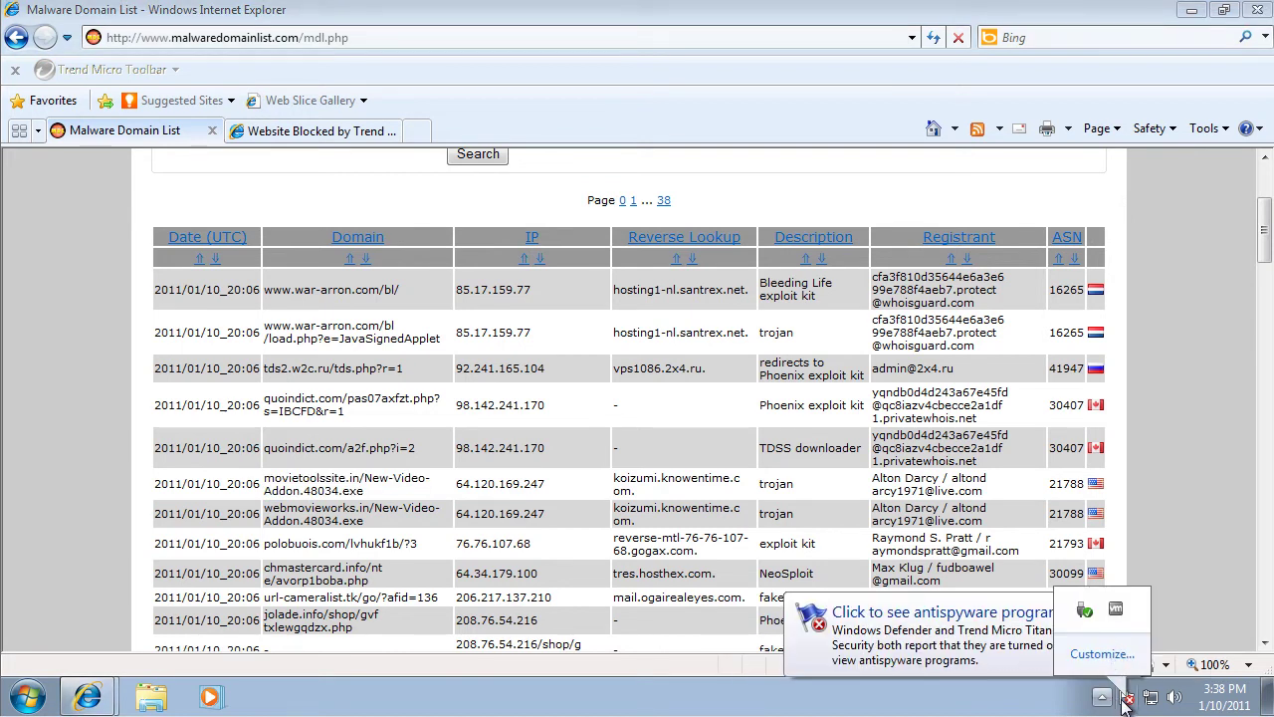
click(1102, 697)
click(1102, 697)
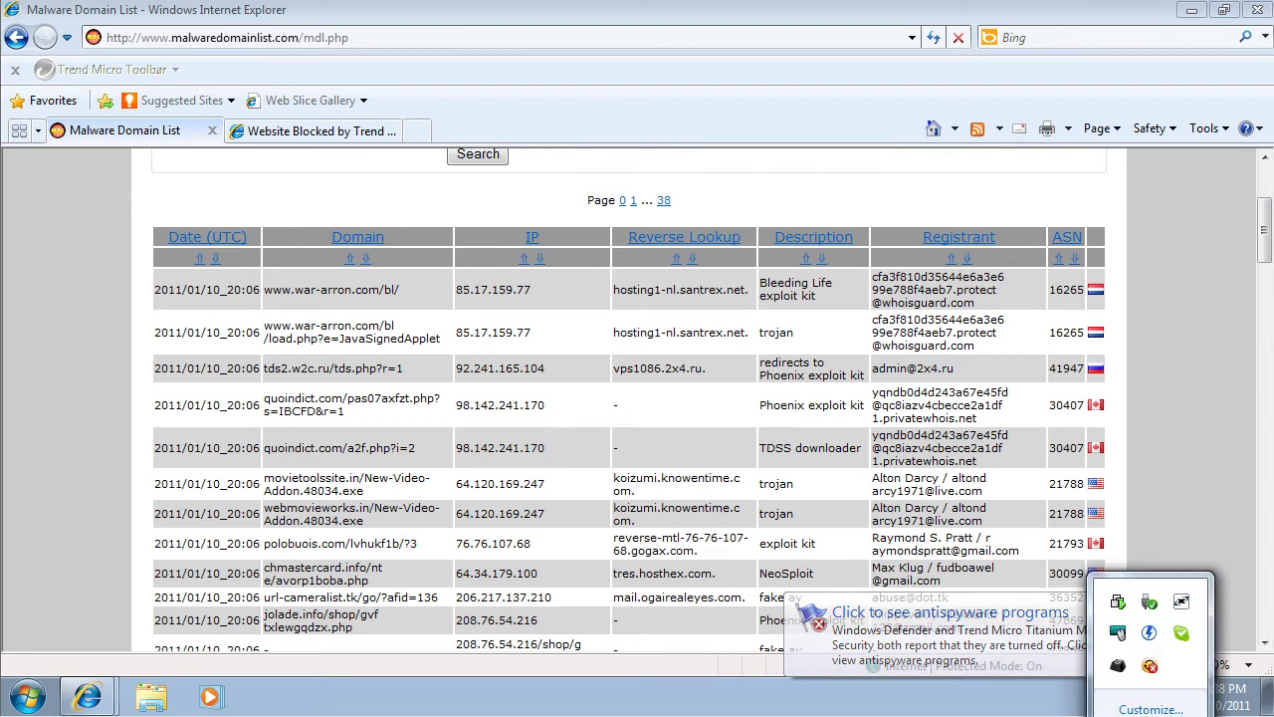
click(1102, 697)
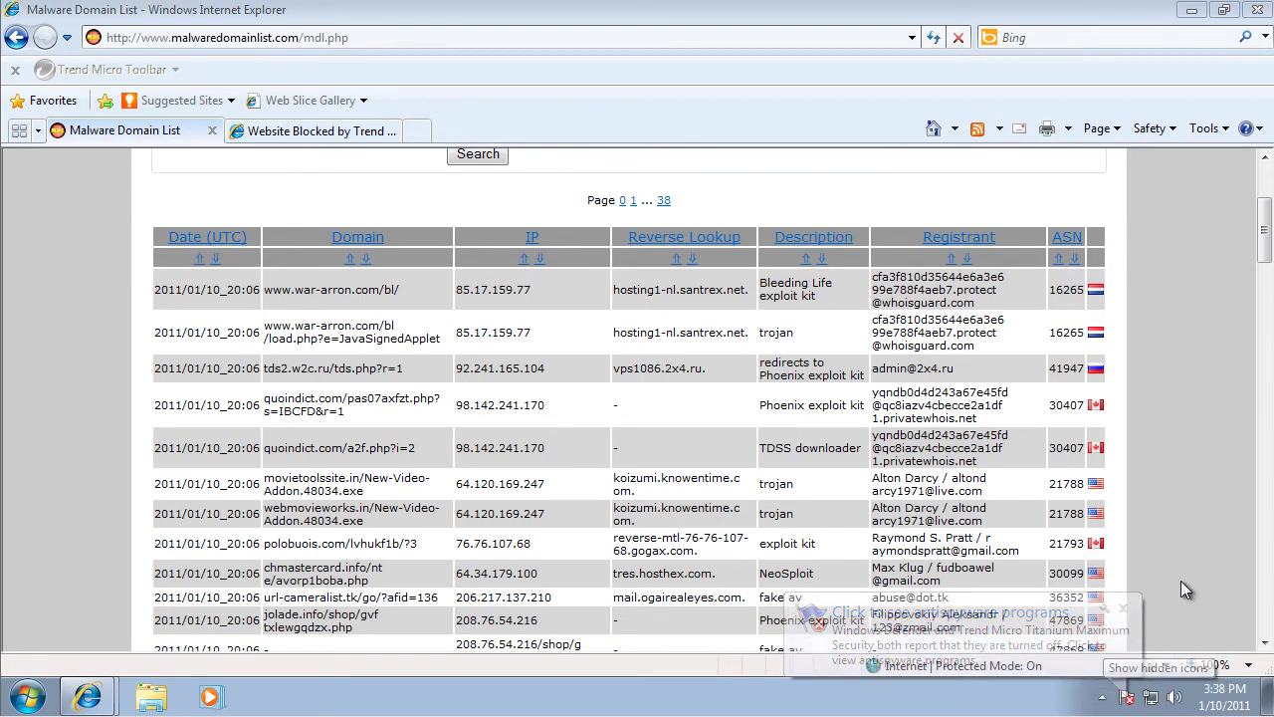
Open Task Manager with the processes ordered by image name and end the FlashUtil10l_ActiveX.exe process
right_click(720, 689)
click(785, 617)
click(79, 115)
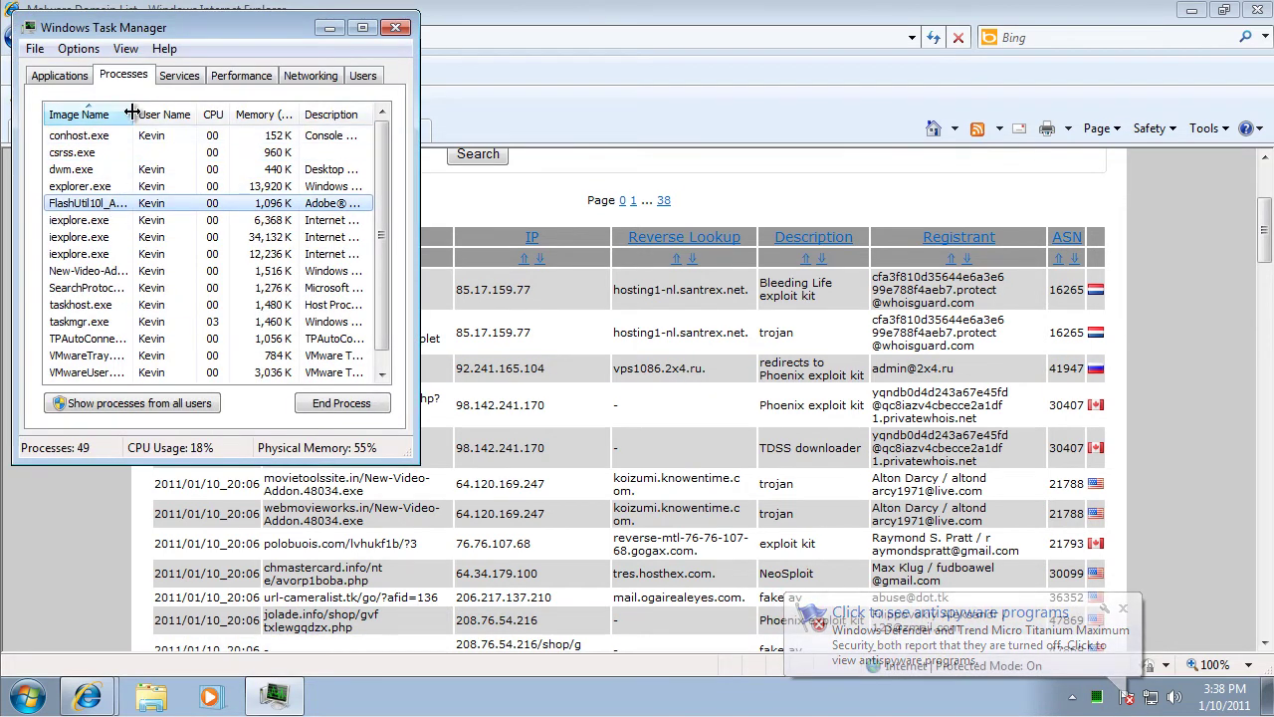
drag(132, 115, 145, 114)
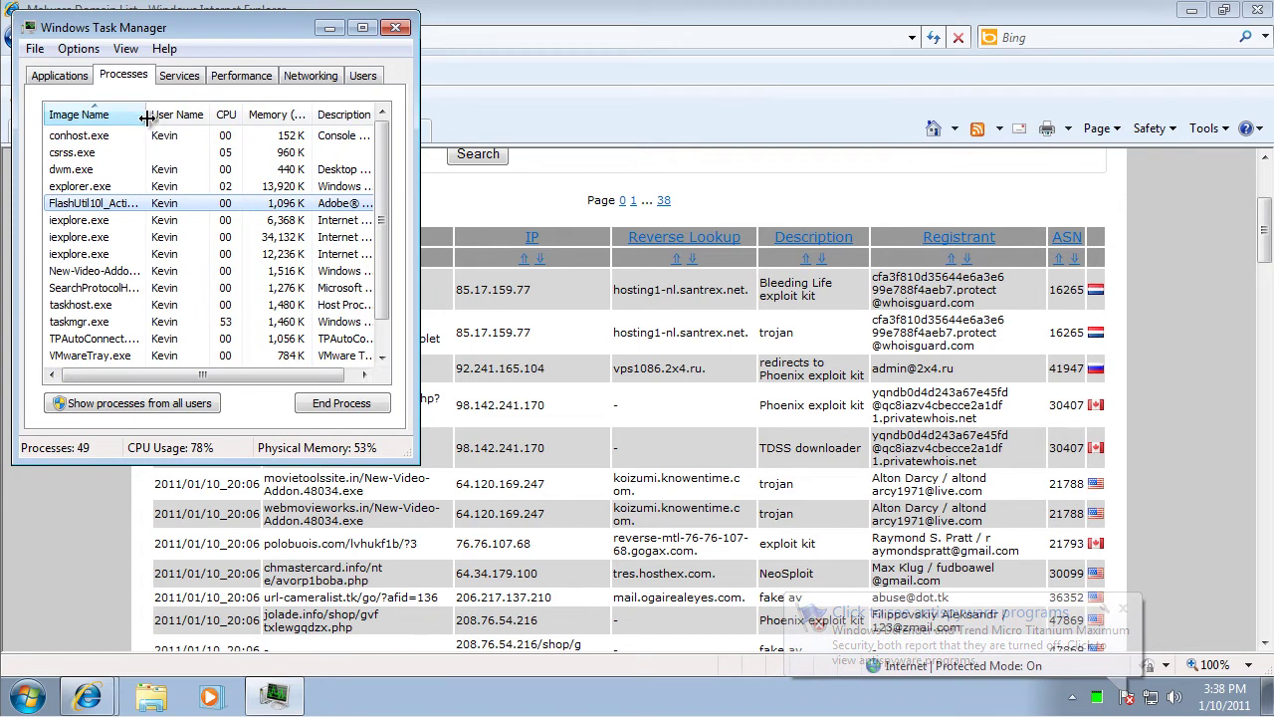
click(350, 410)
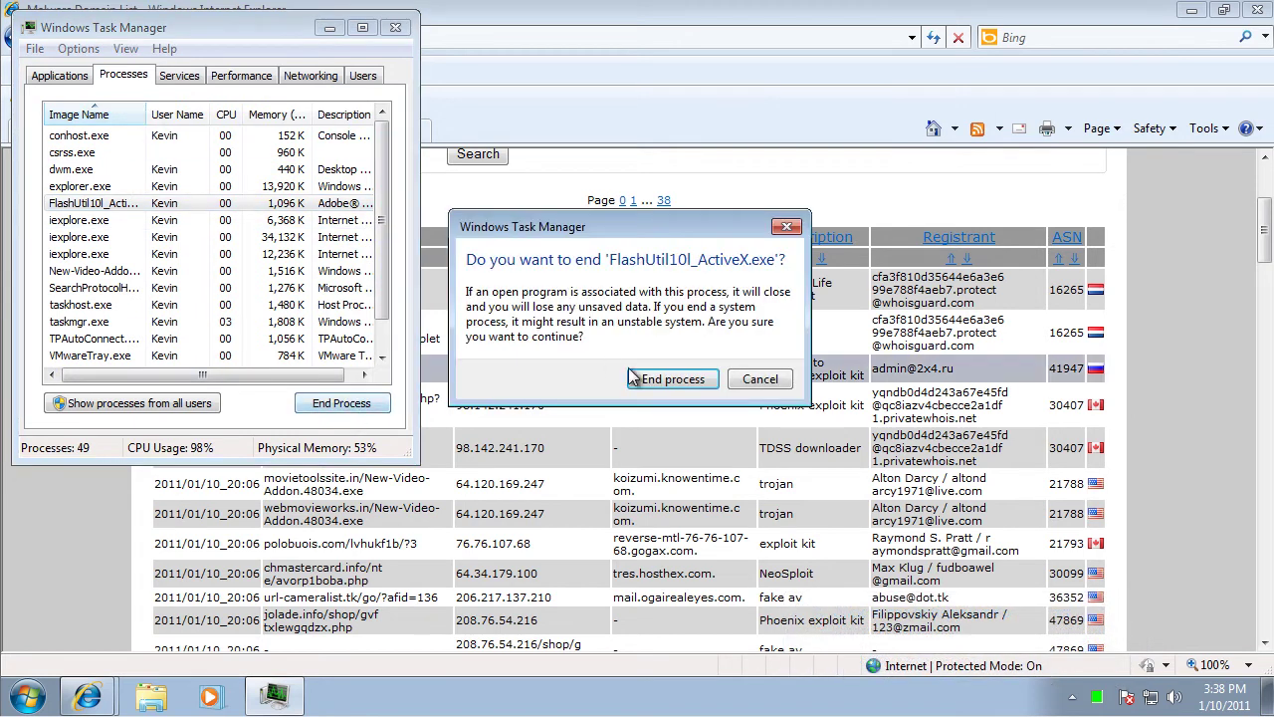
click(651, 377)
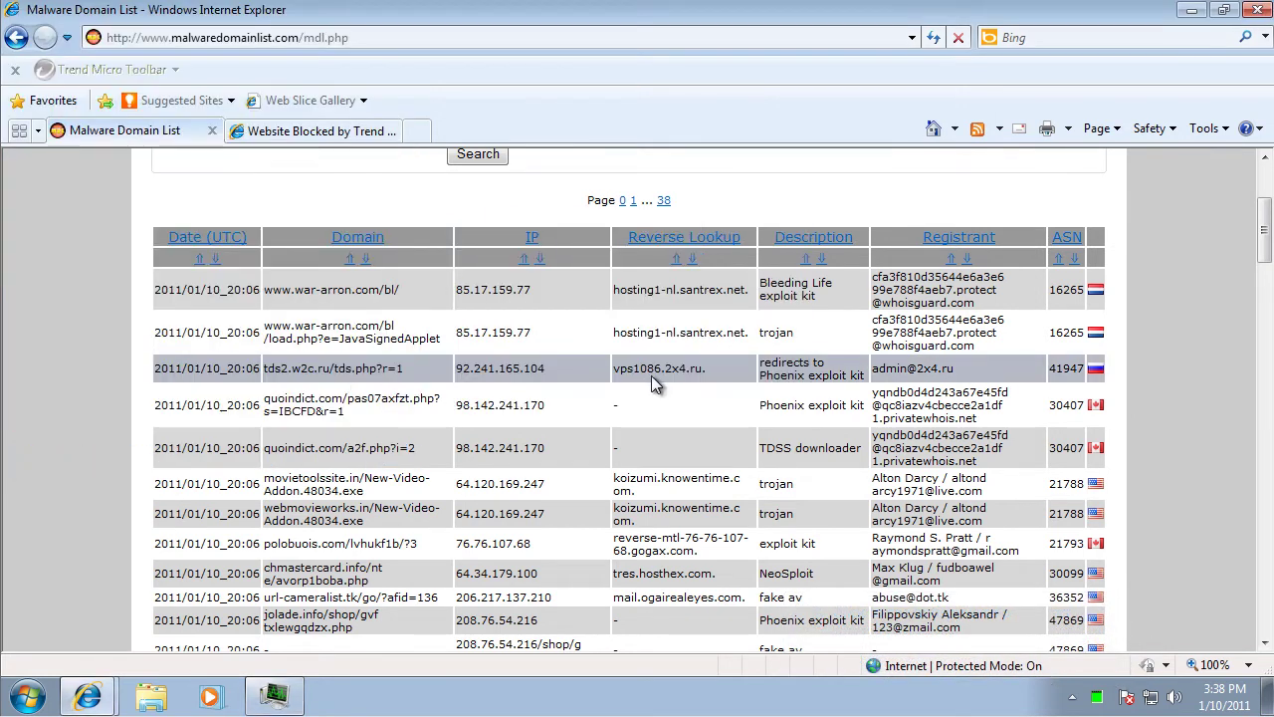
With the browser minimized, end the New-Video-Addon.48034[1].exe process and show the processes from all users
click(1192, 10)
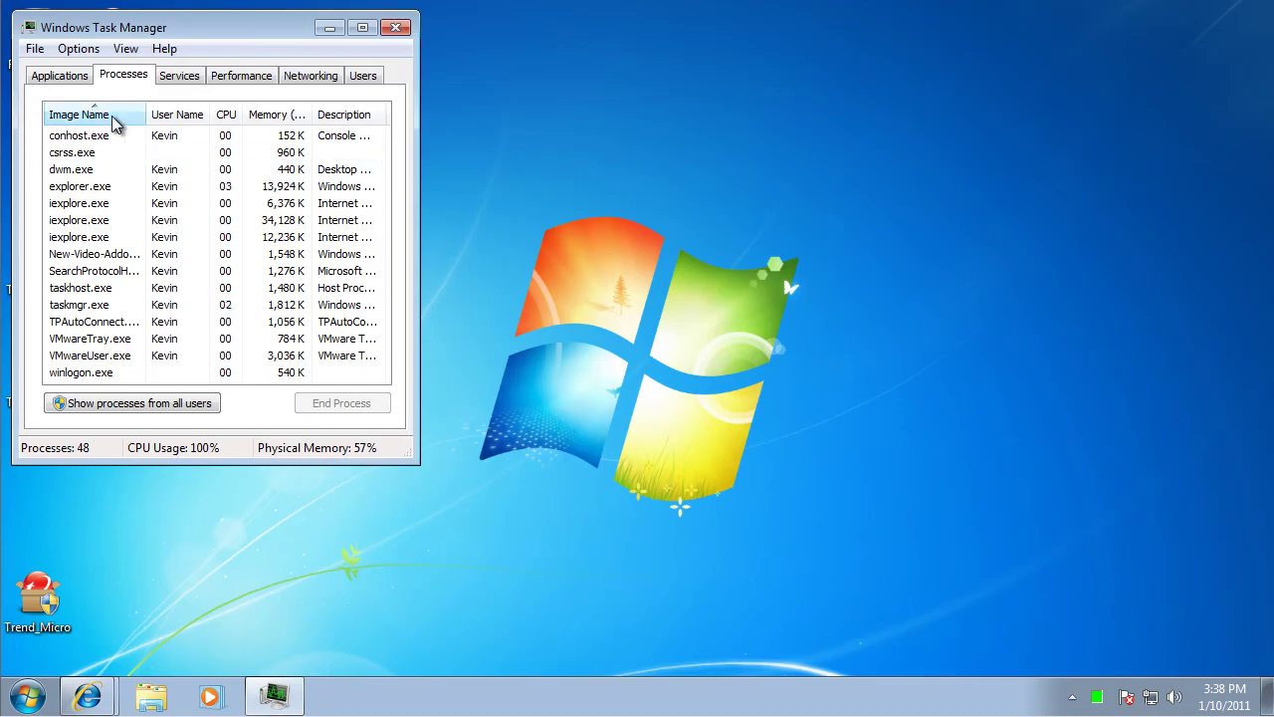
click(120, 254)
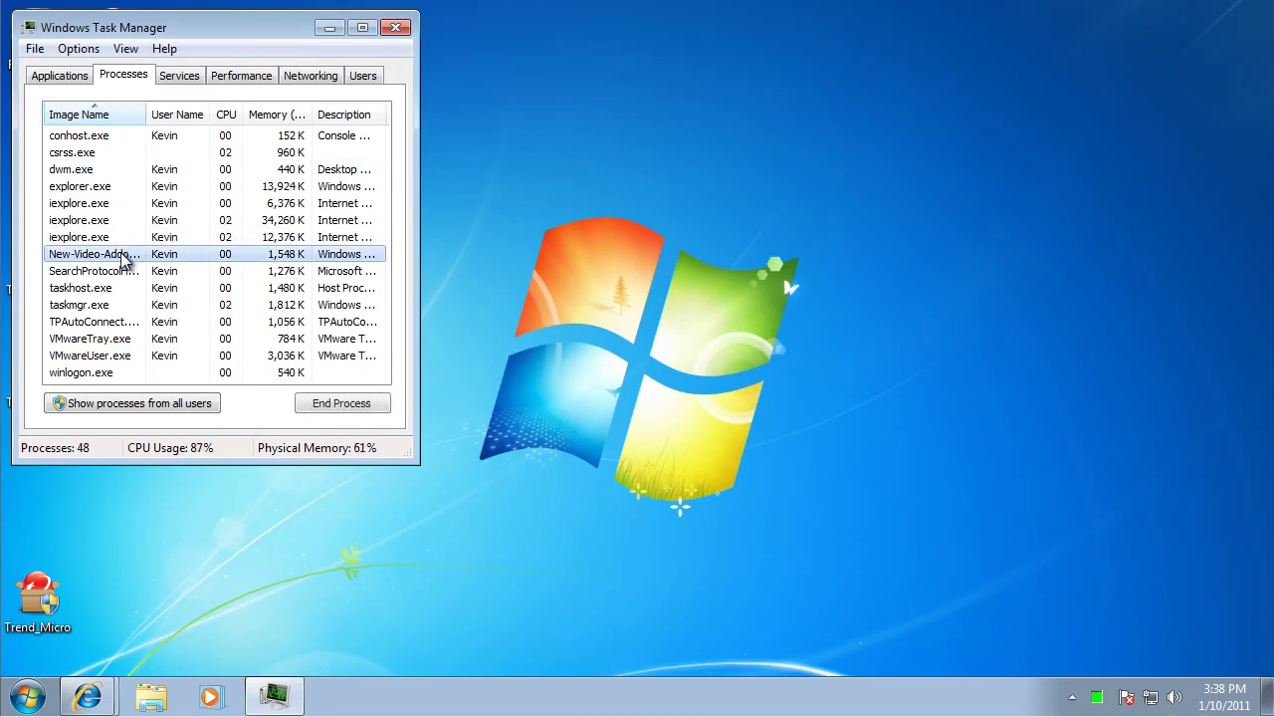
click(330, 408)
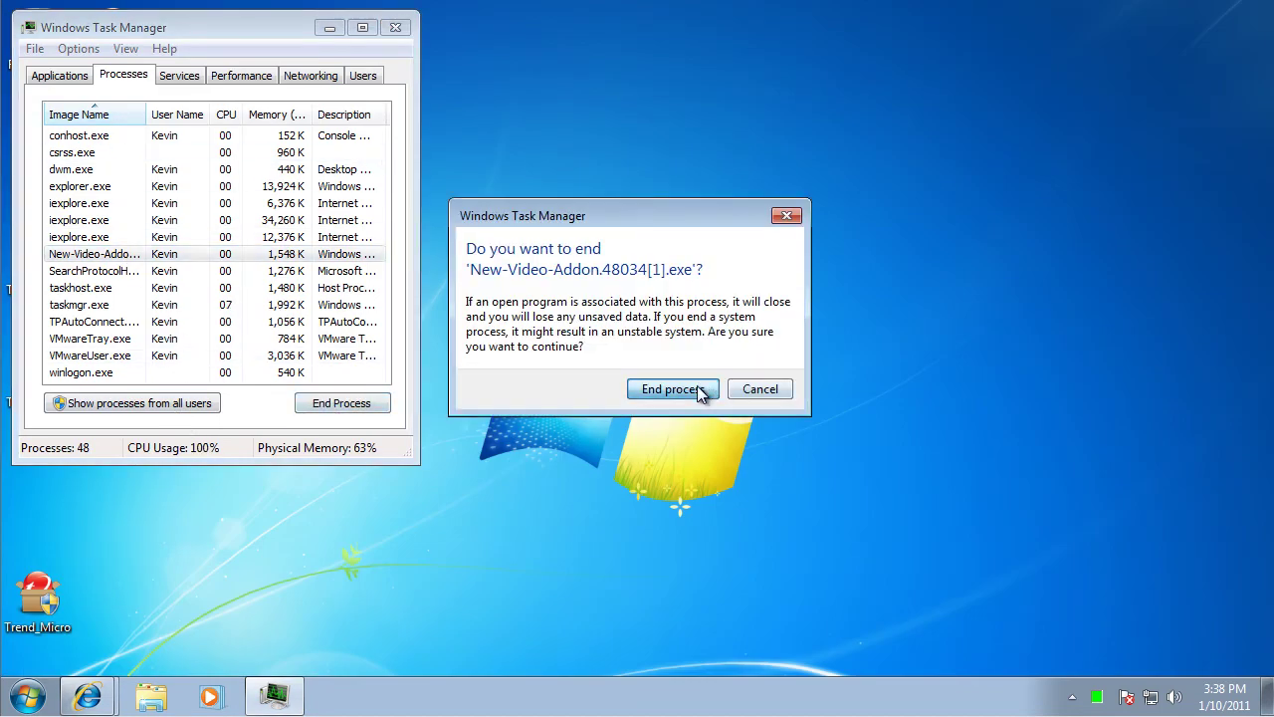
click(699, 390)
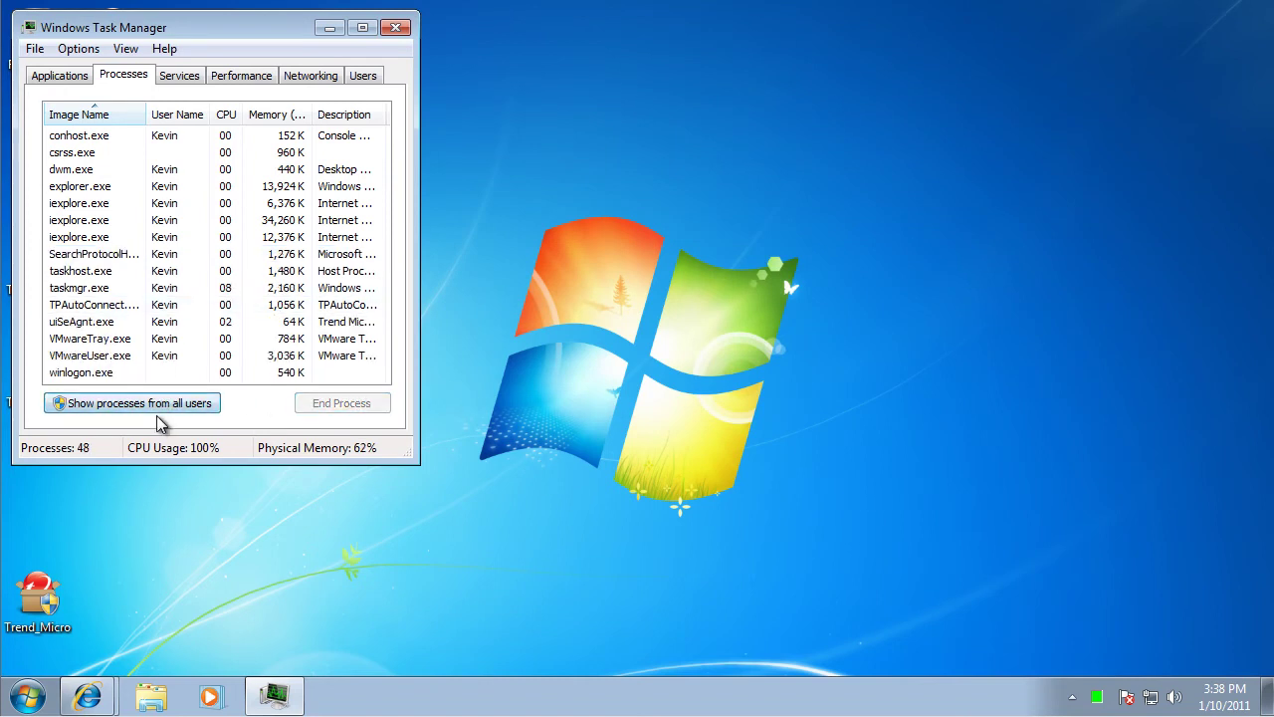
click(160, 403)
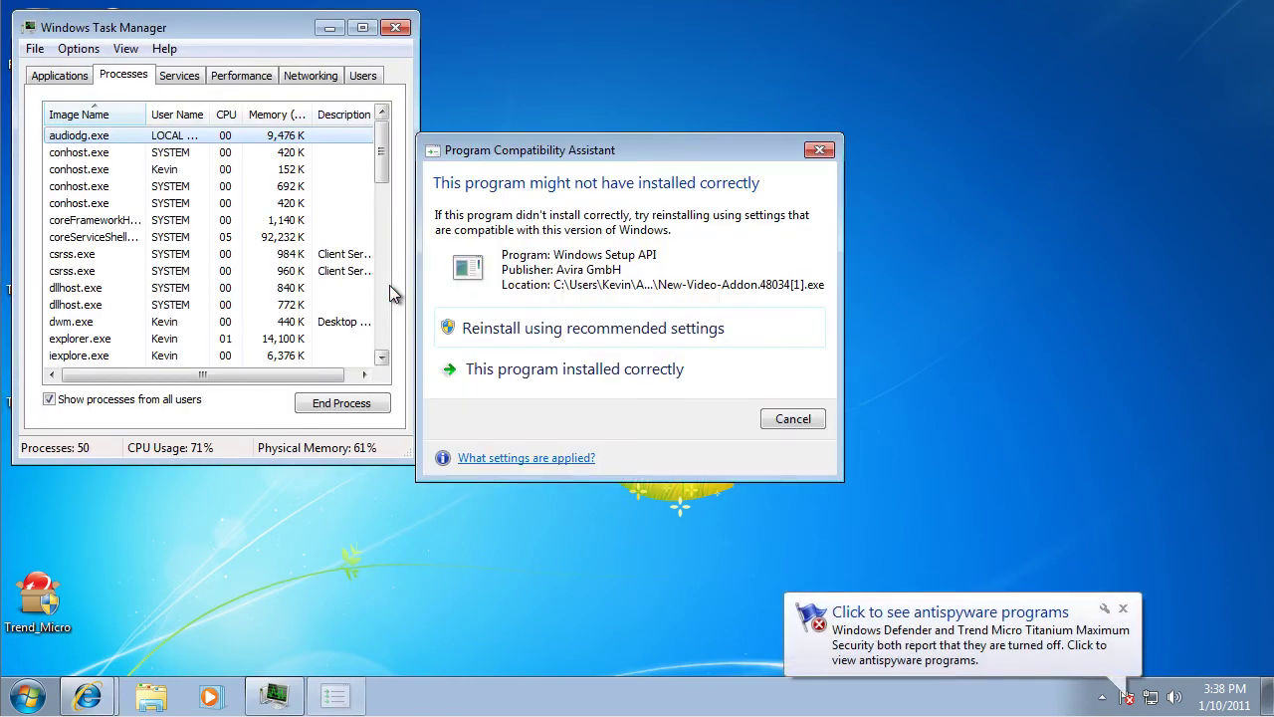
Mark the program as installed correctly in the Program Compatibility Assistant and sort the Task Manager processes by description
click(571, 370)
drag(381, 165, 407, 162)
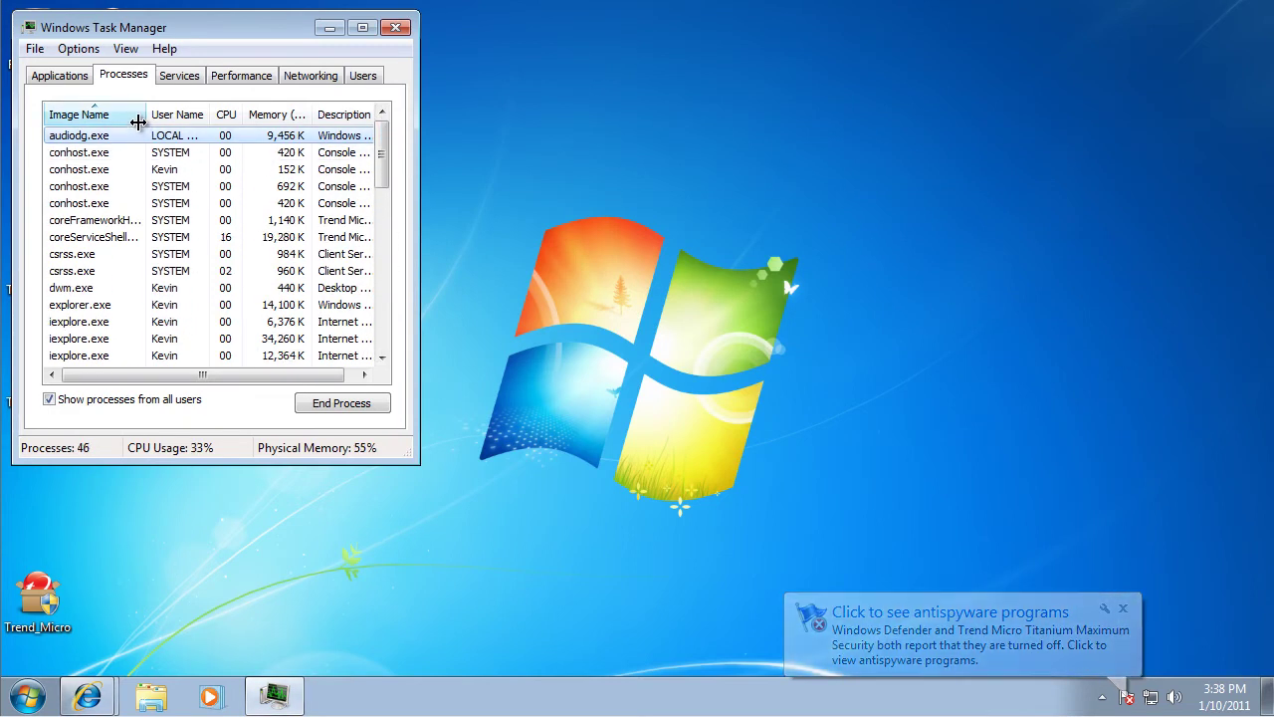
click(128, 115)
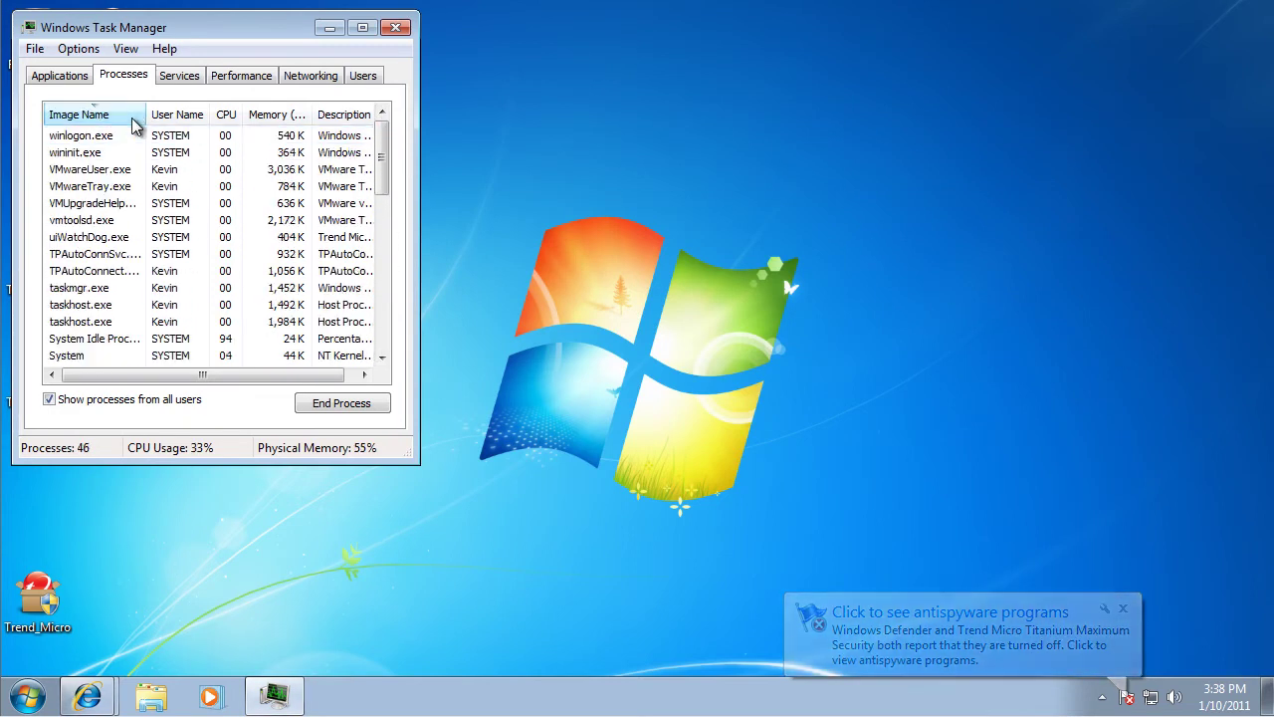
click(360, 116)
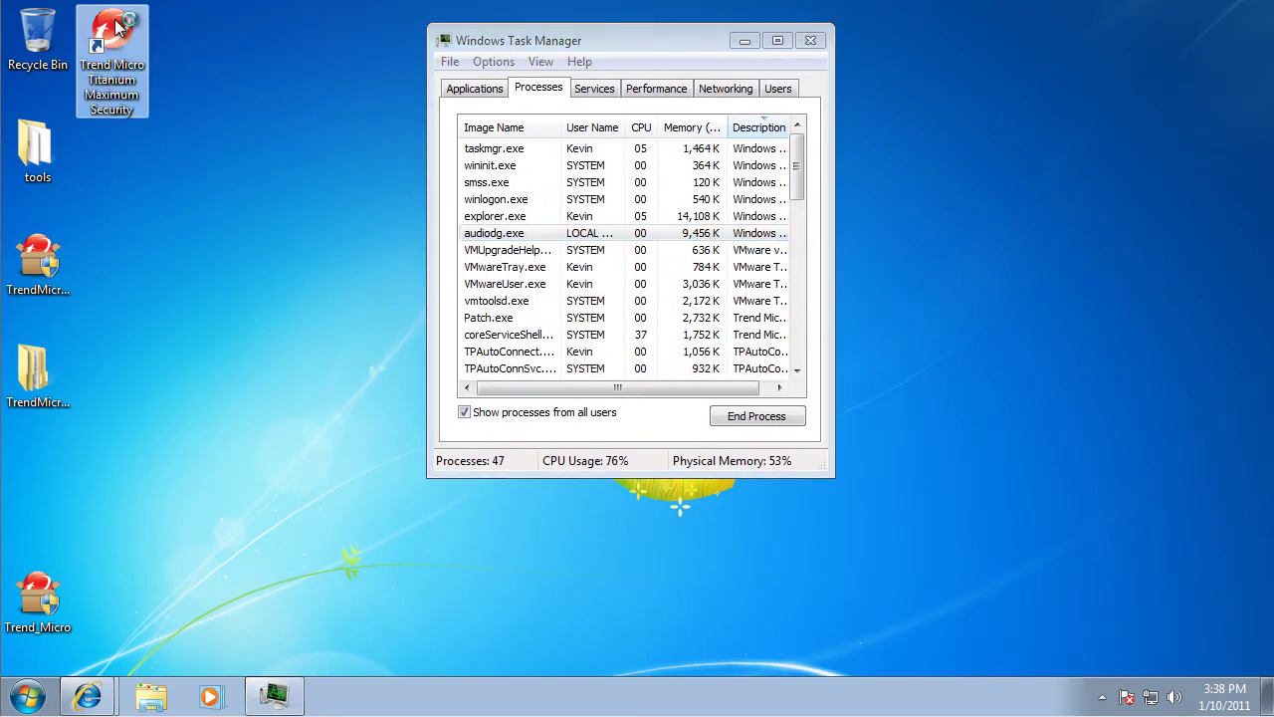
Launch Trend Micro Titanium Maximum Security from its desktop shortcut, trying again if needed, and check the hidden notification area icons
double_click(124, 38)
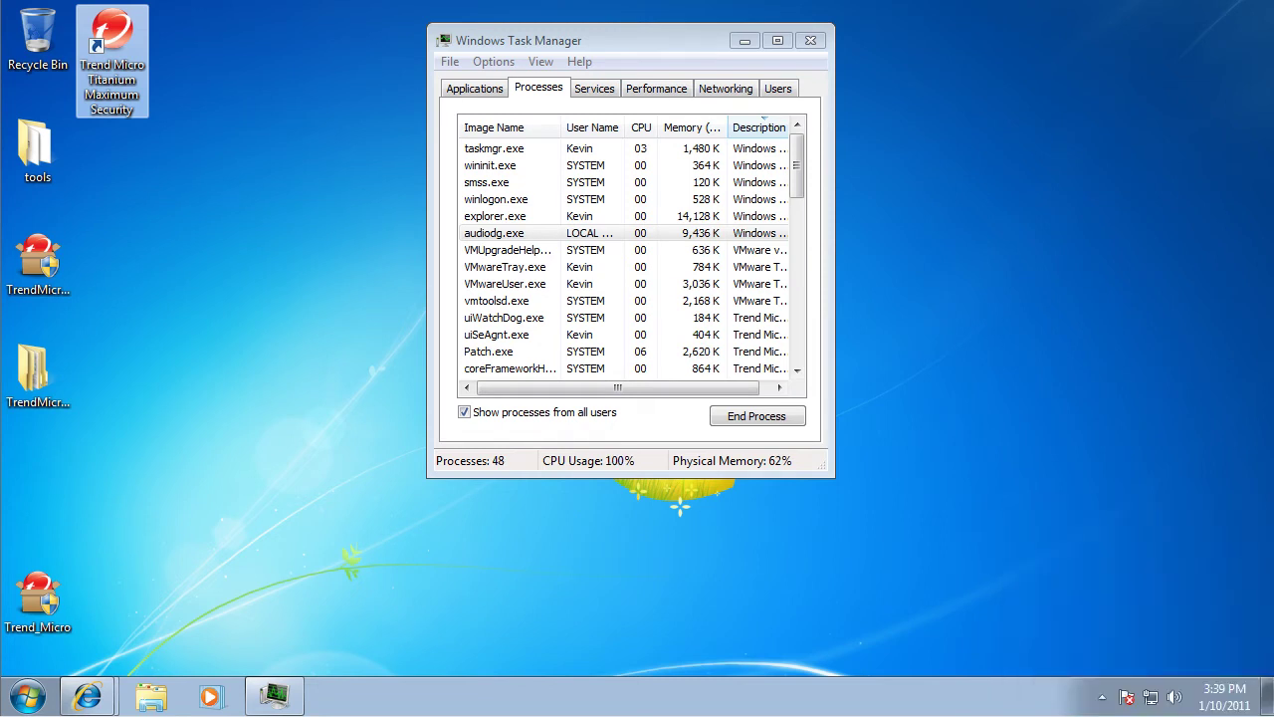
click(1127, 697)
click(1101, 700)
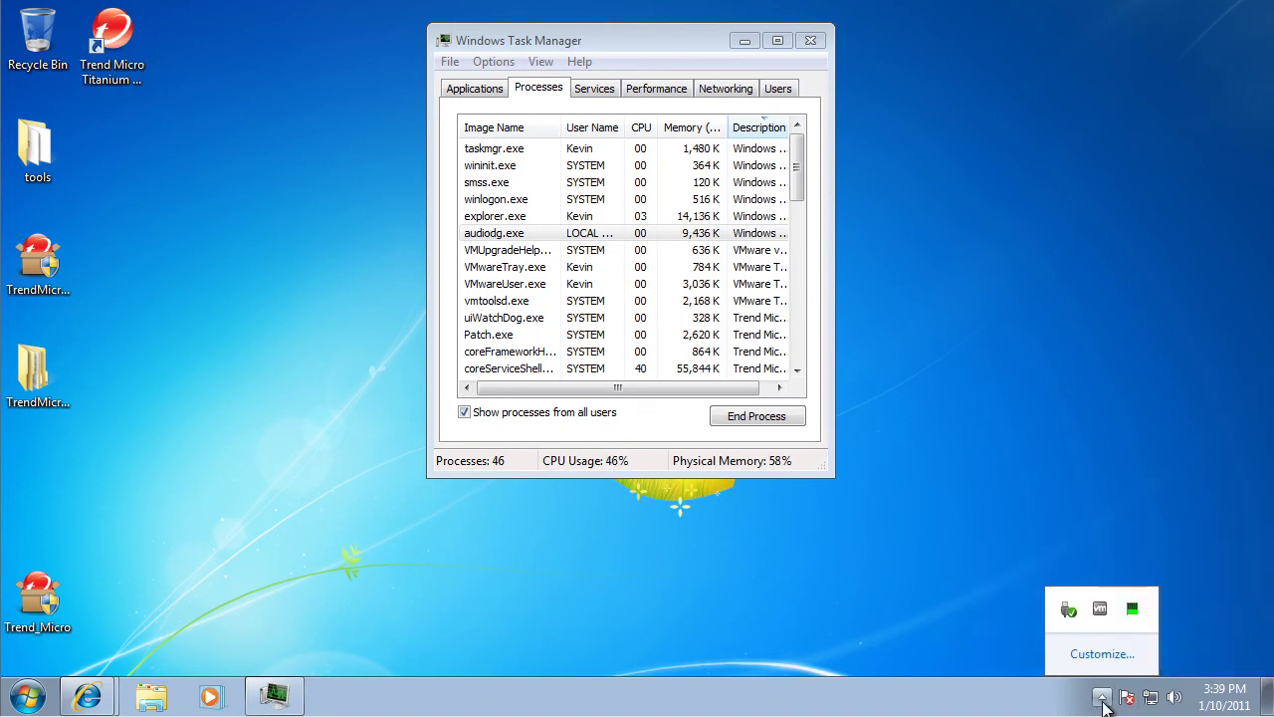
click(658, 563)
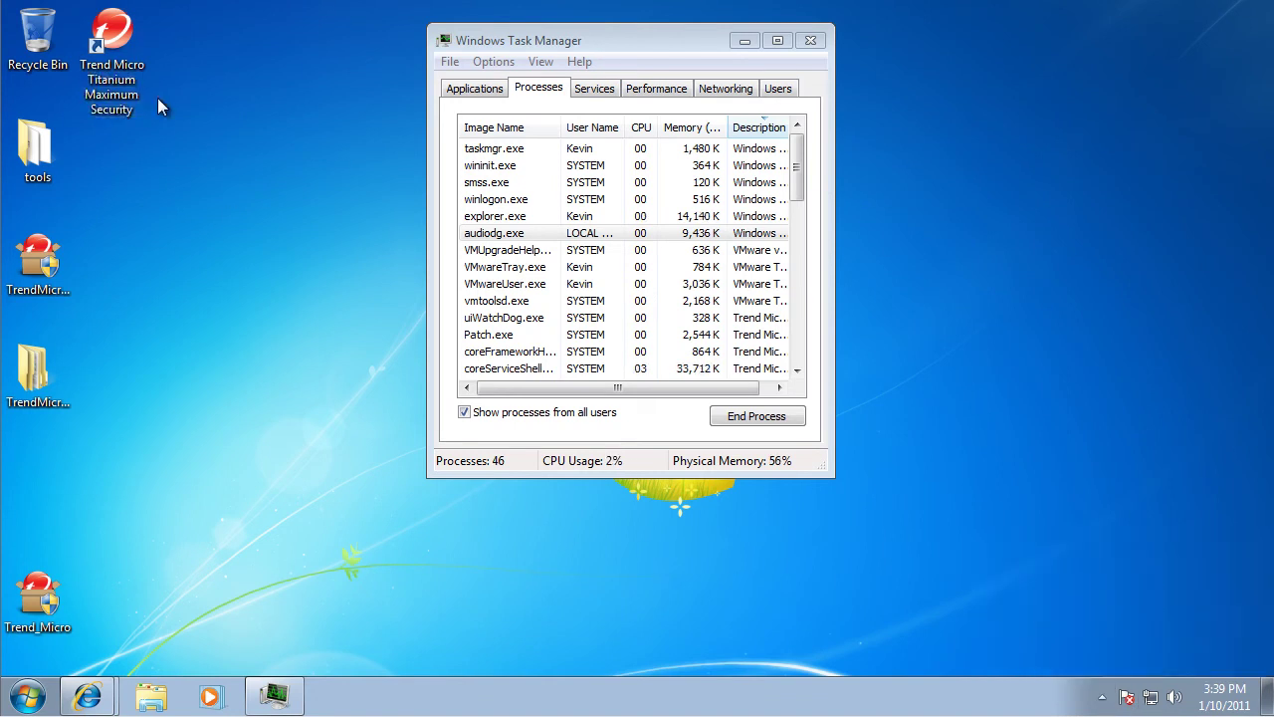
double_click(112, 38)
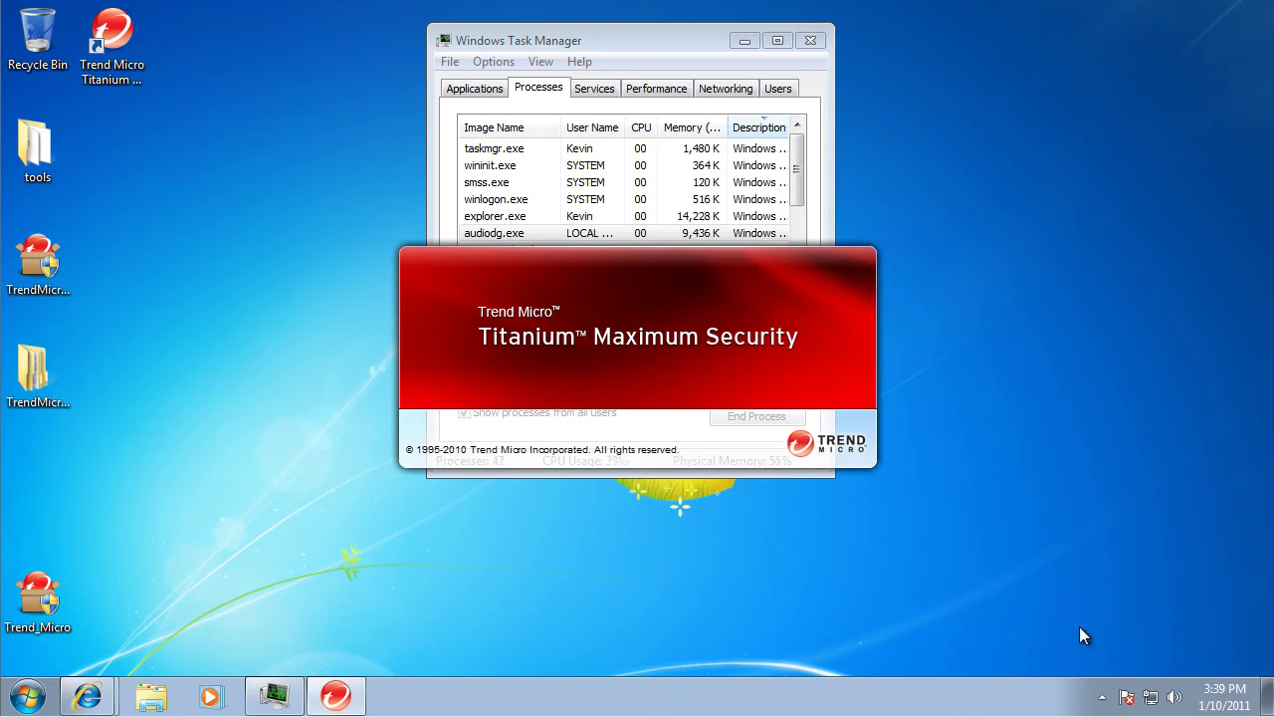
click(1102, 697)
click(976, 643)
Move Task Manager clear of the Trend Micro splash screen, reverse the description sort order and examine the running processes
drag(570, 41, 123, 43)
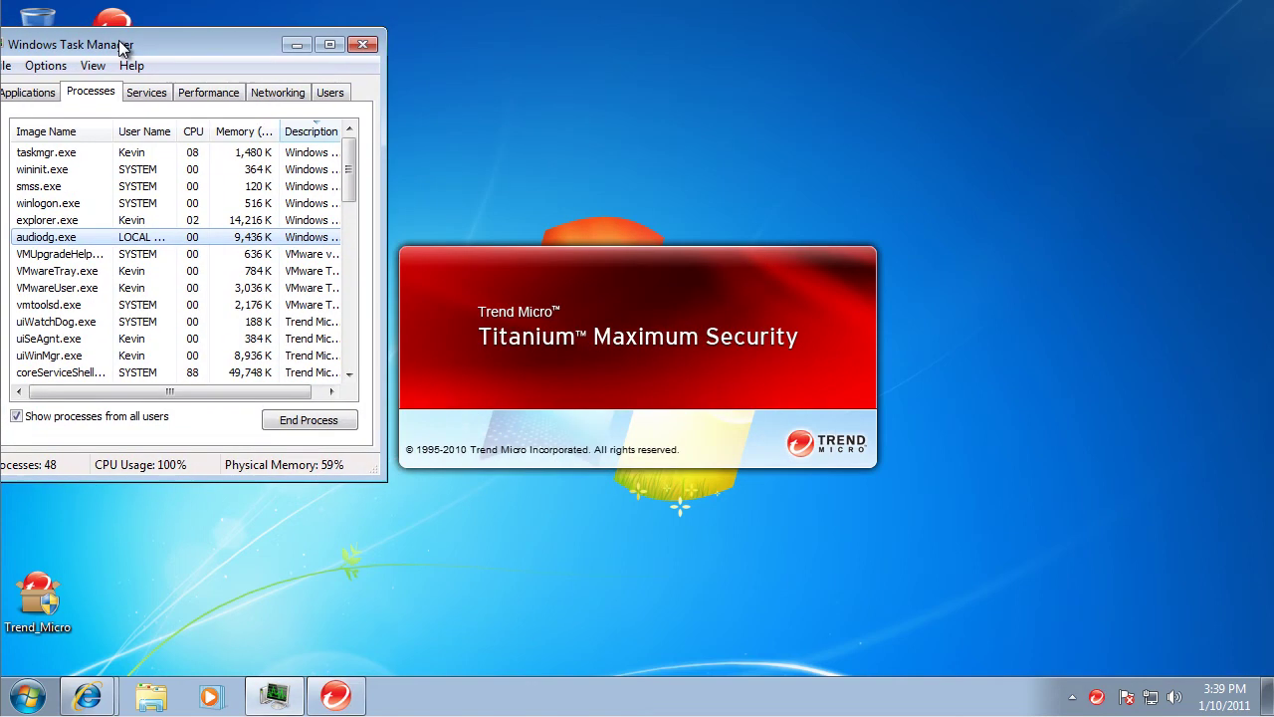
click(308, 135)
scroll(333, 222, down, 9)
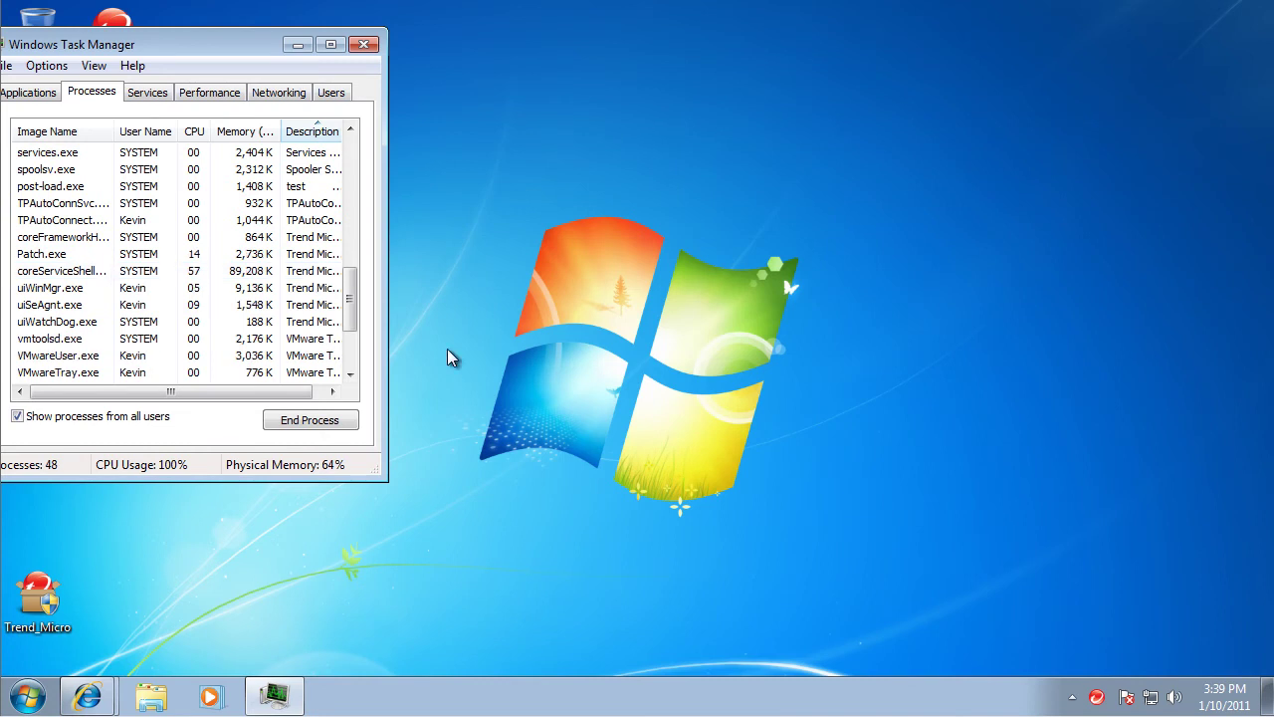
Open the Trend Micro console from the notification area and close Task Manager
click(1103, 701)
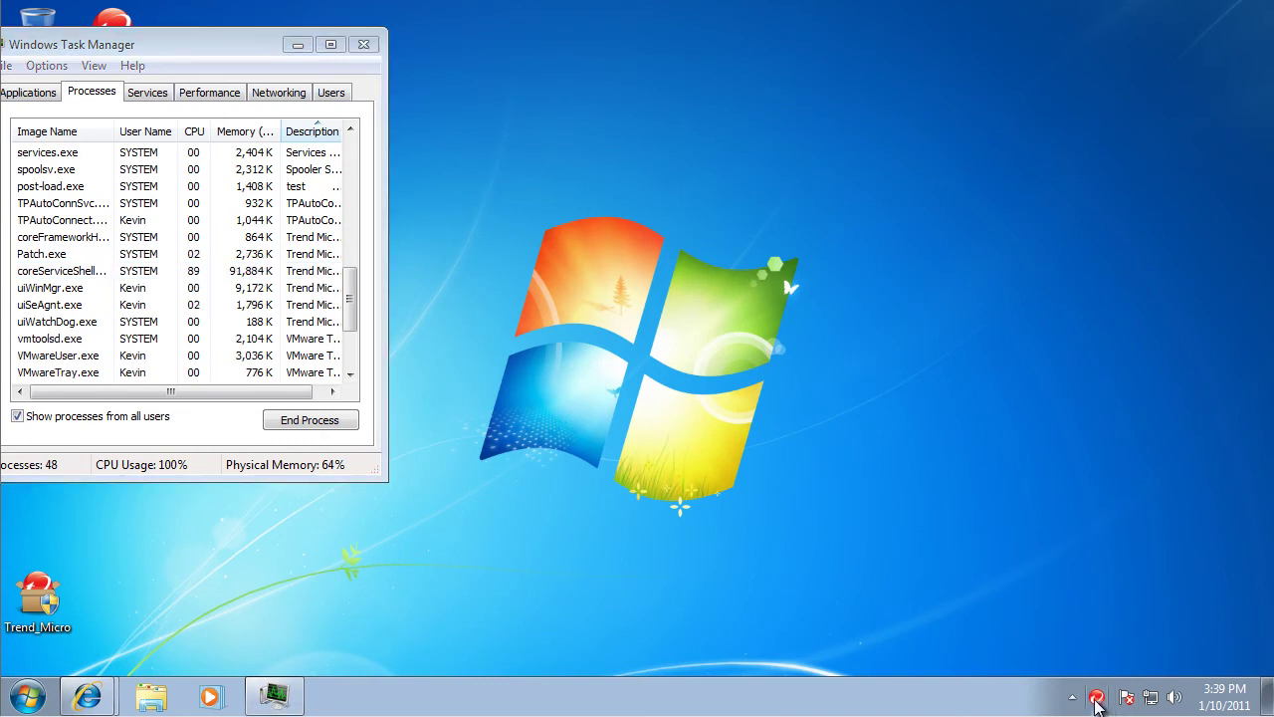
drag(625, 496, 898, 628)
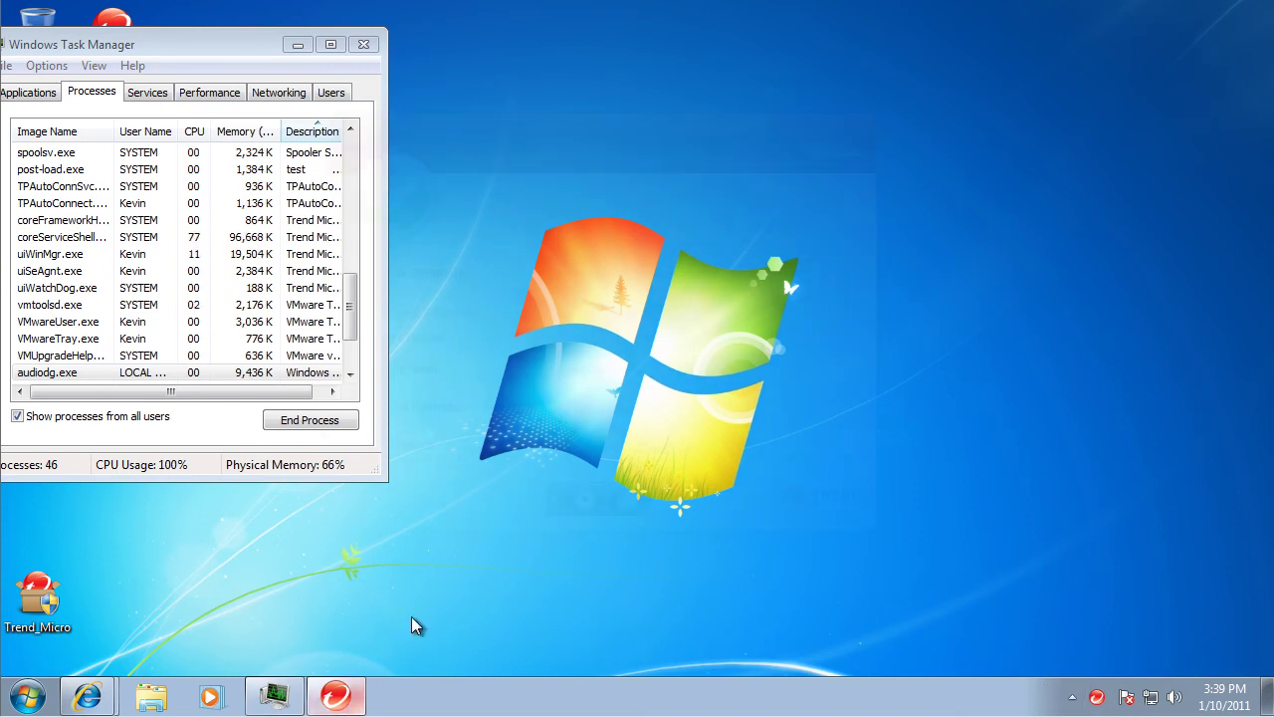
click(364, 44)
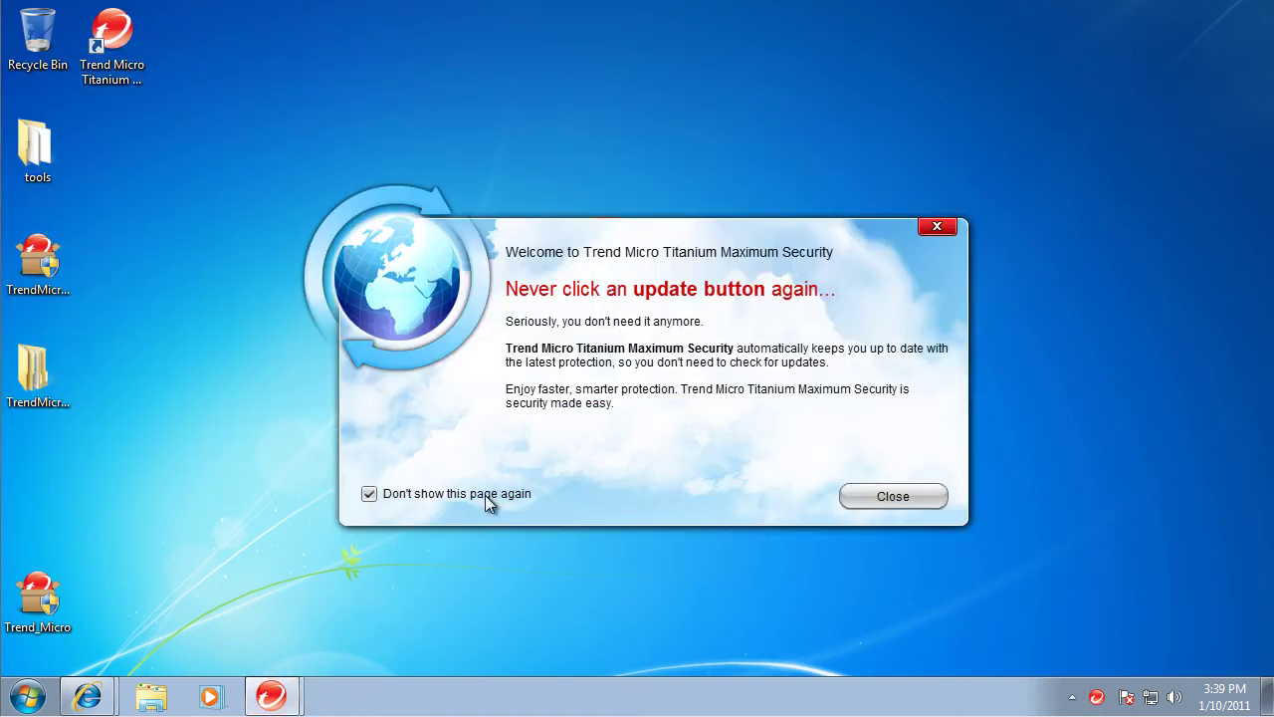
Close the Trend Micro welcome page, check the protection status in the main console and minimize it
click(891, 497)
click(271, 695)
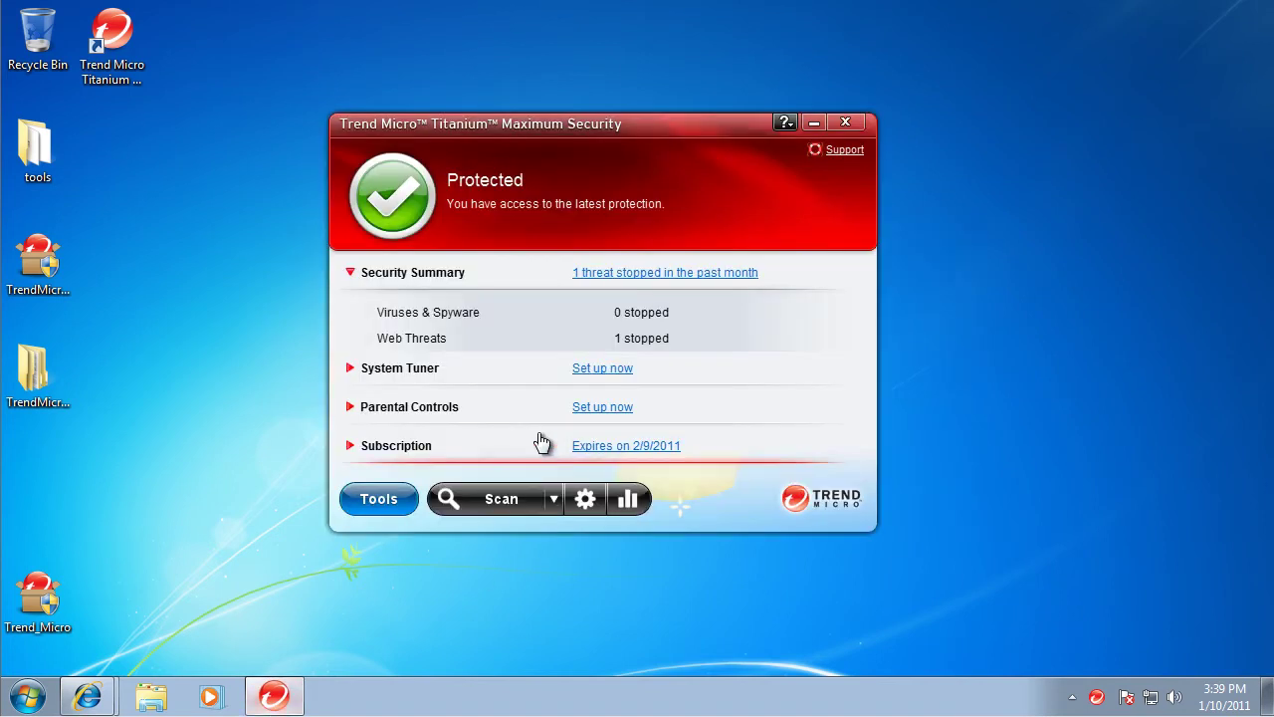
click(816, 122)
Switch to Internet Explorer, copy the supersexe.net/ParisVoyeur.exe address from the Malware Domain List and load it in the other tab
mouse_move(85, 695)
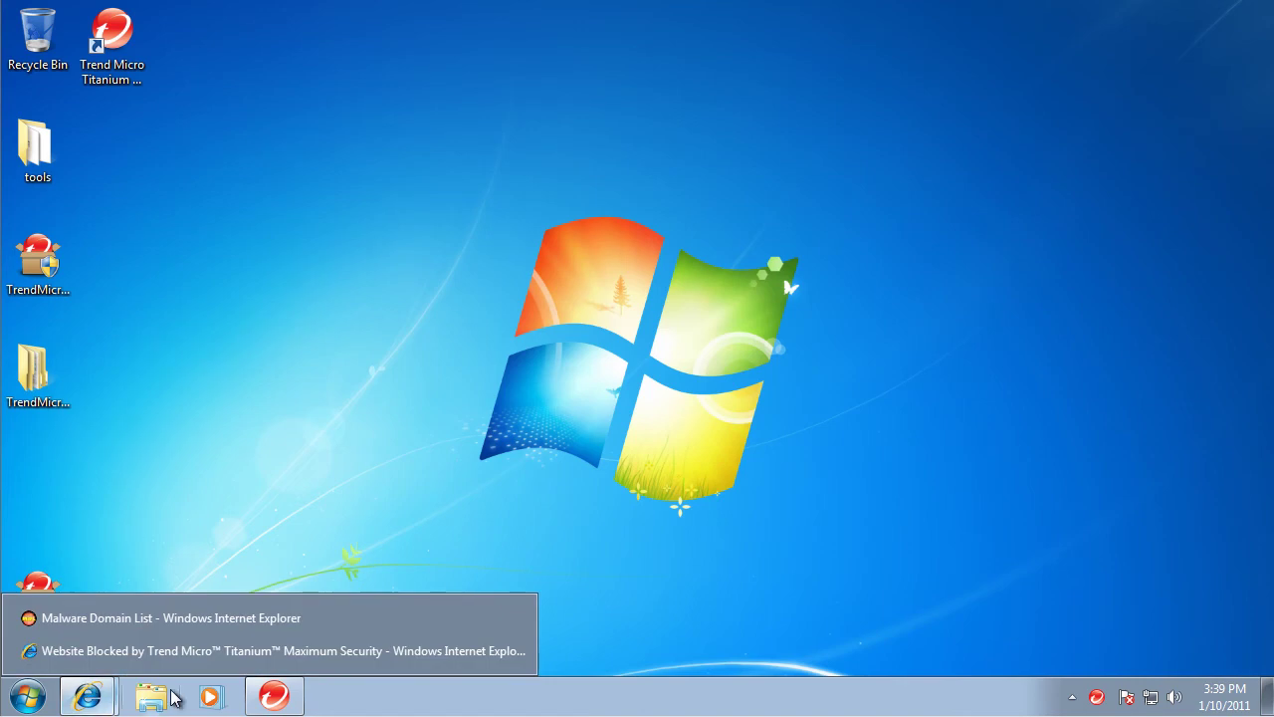
click(189, 650)
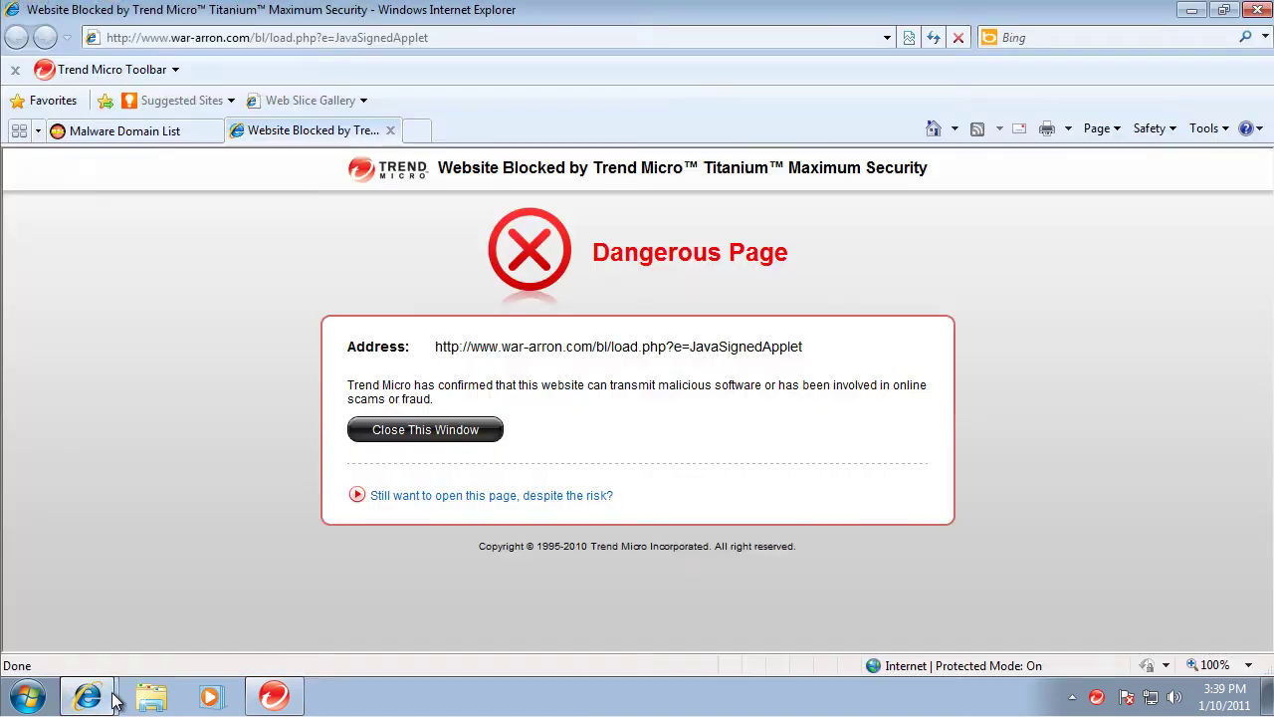
click(149, 132)
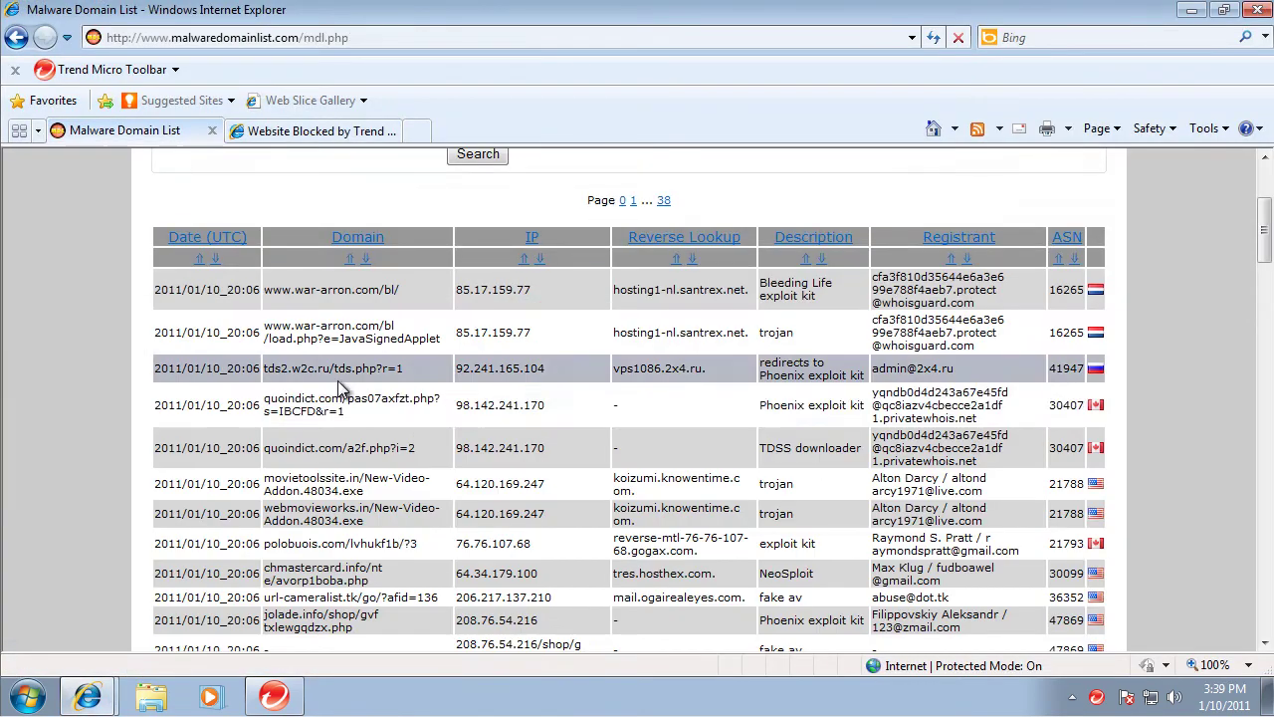
scroll(498, 388, down, 5)
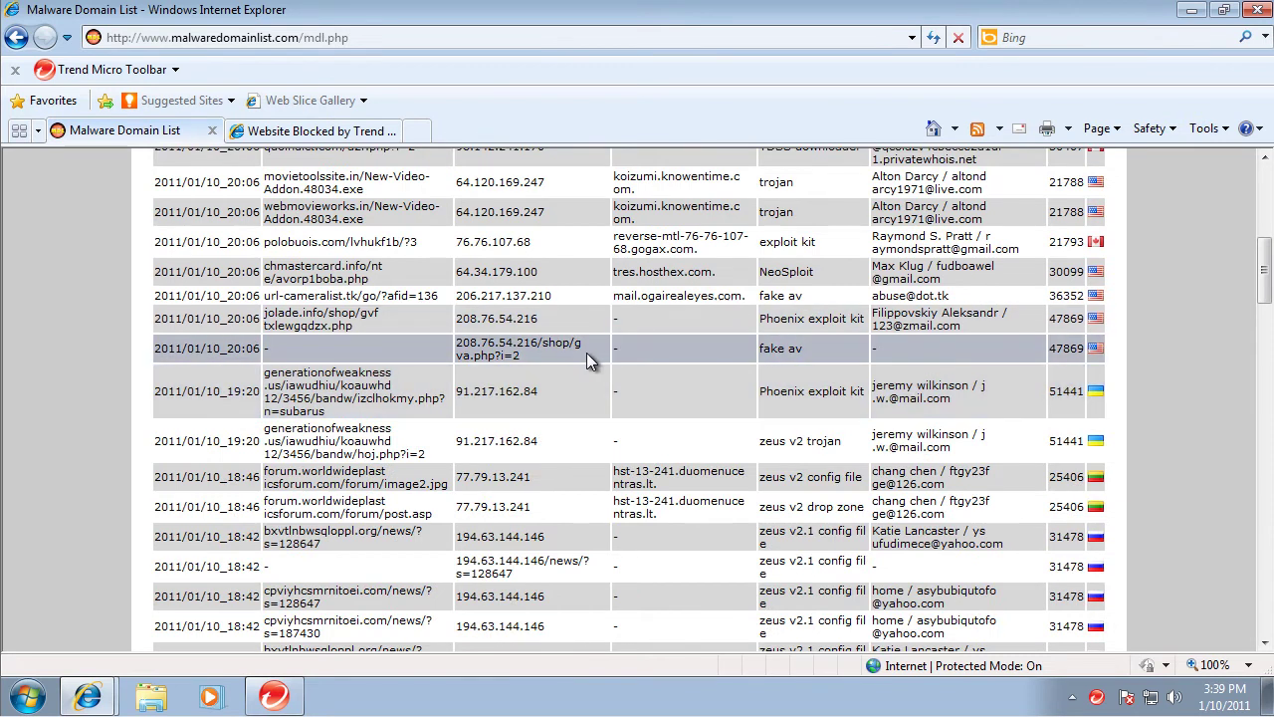
scroll(512, 415, down, 6)
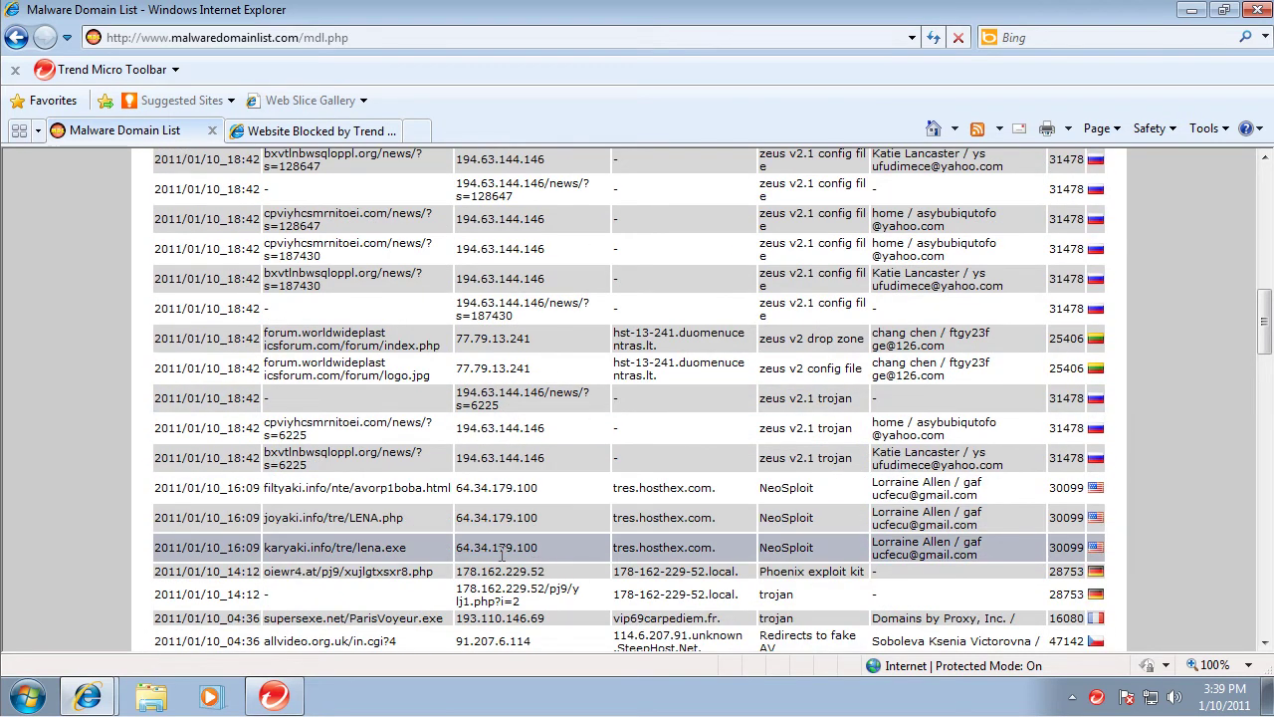
scroll(503, 513, down, 1)
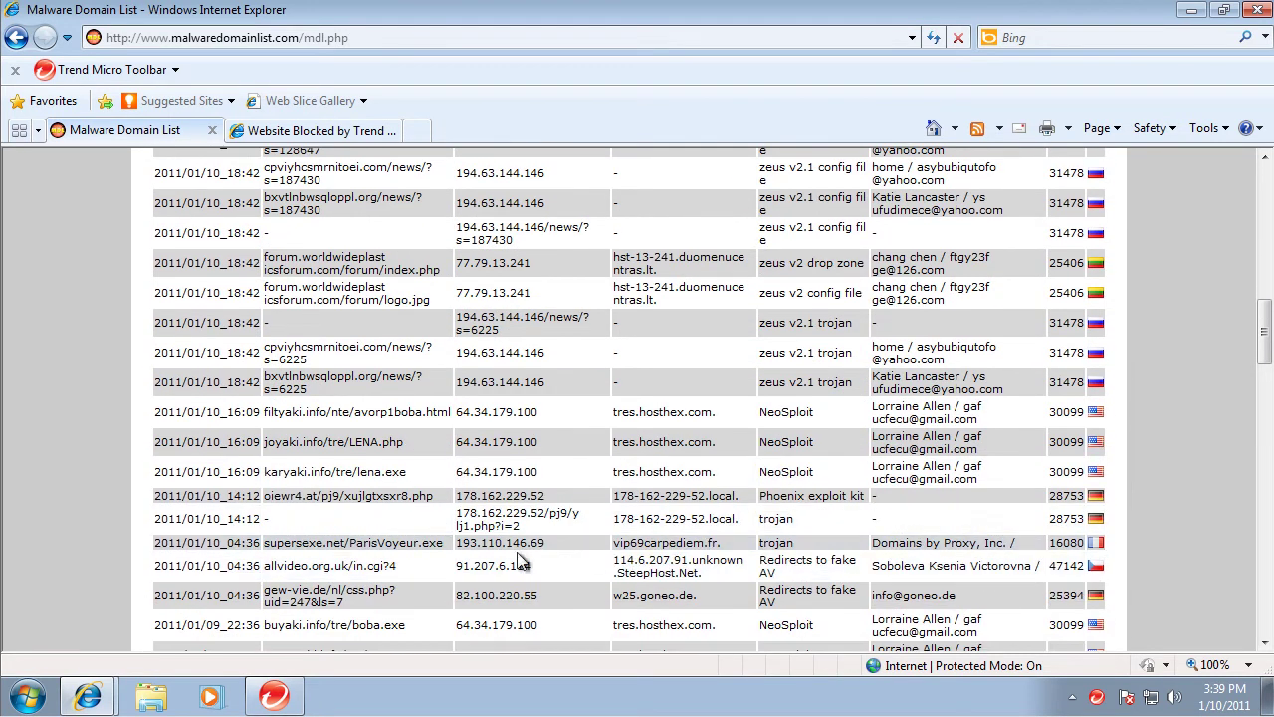
drag(448, 543, 327, 37)
key(Return)
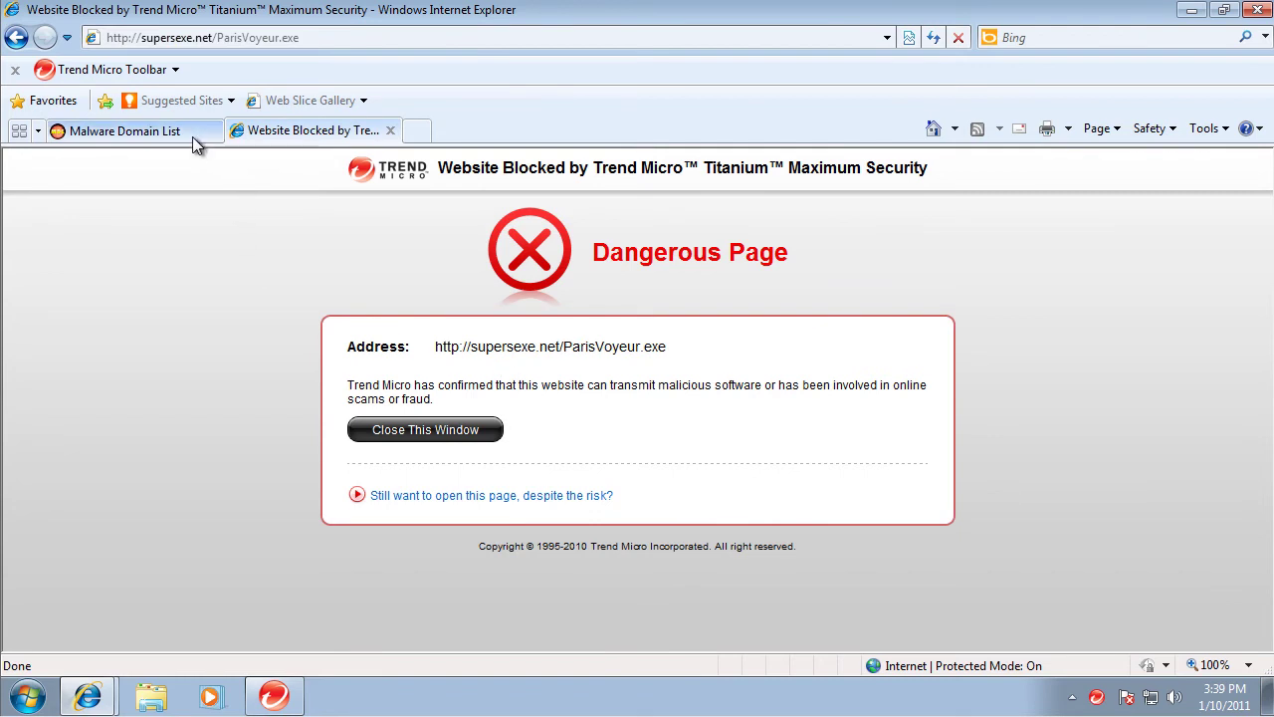
Copy the fake AV address web-cameramy.tk/go/?afid=1 from the Malware Domain List and load it in the other tab
click(192, 133)
scroll(450, 422, down, 3)
scroll(450, 423, down, 2)
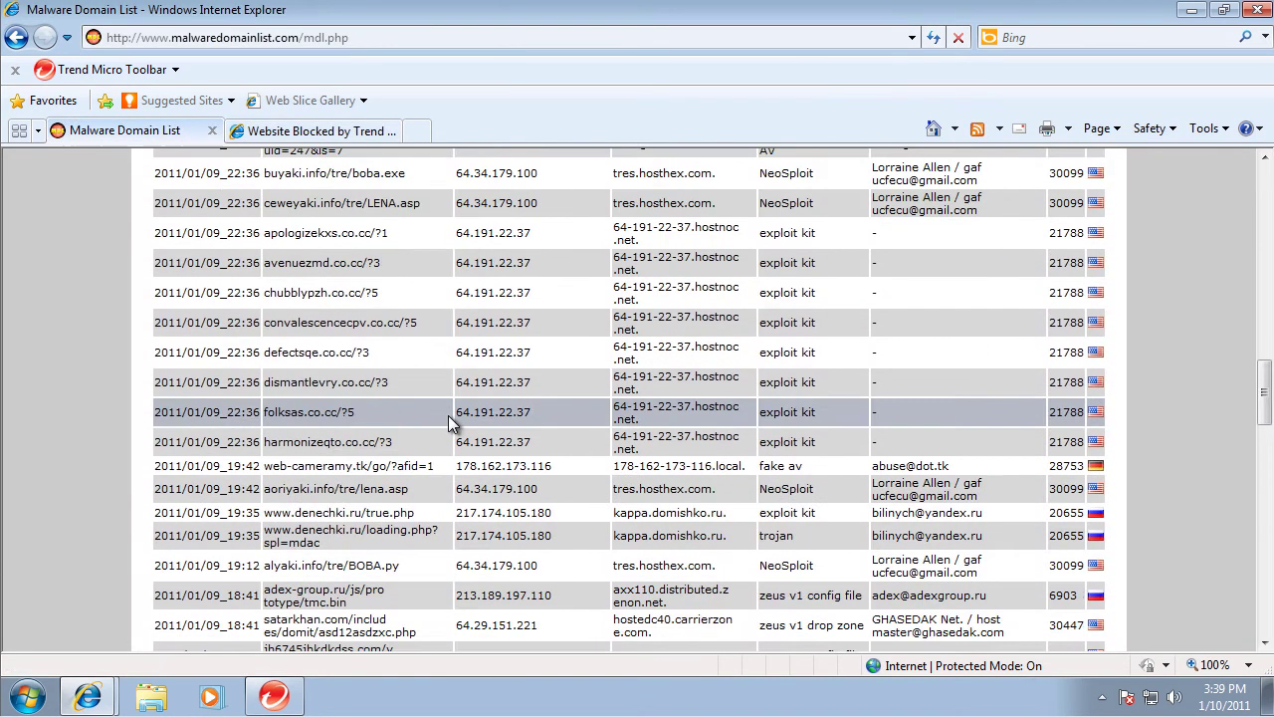
drag(438, 468, 392, 38)
key(Return)
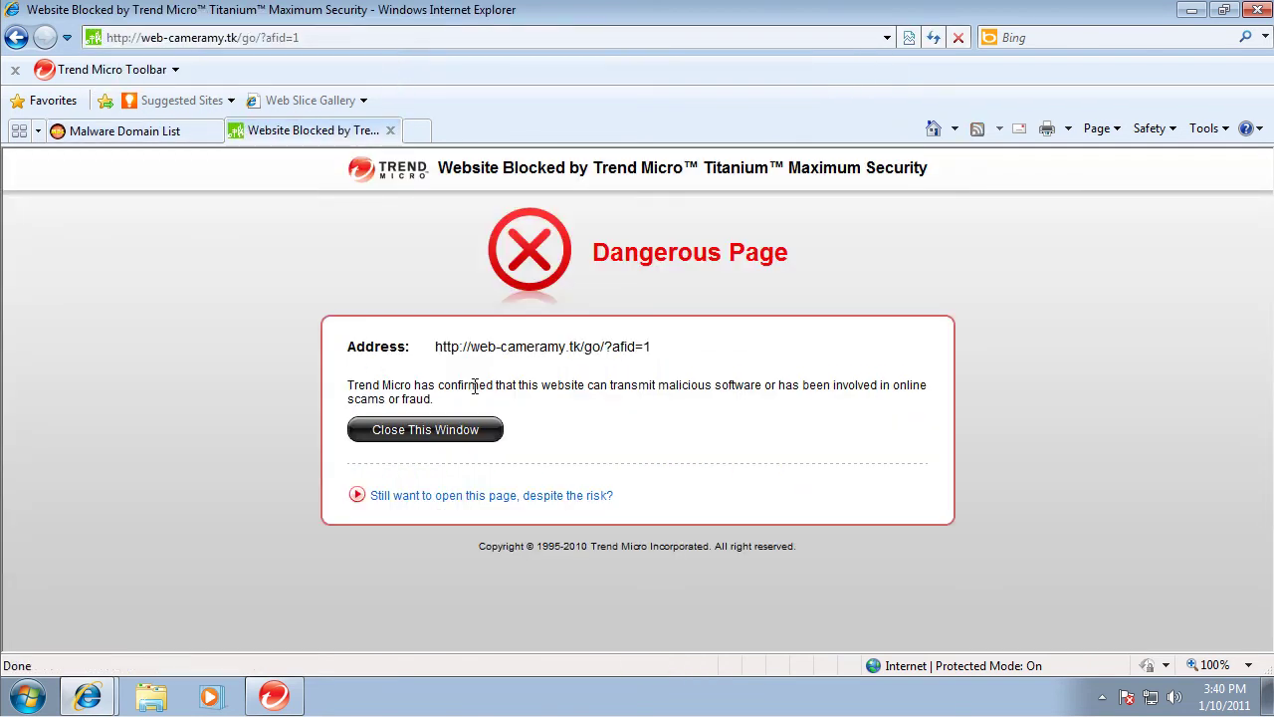
click(189, 131)
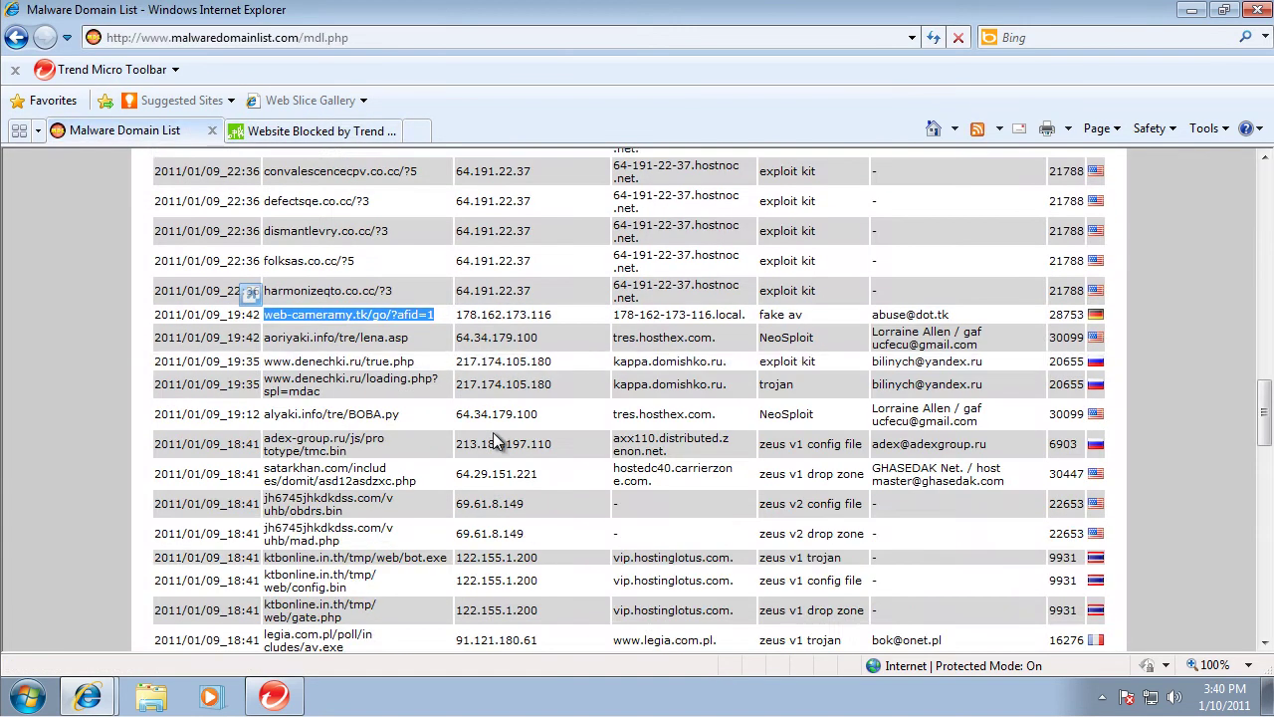
scroll(509, 428, down, 2)
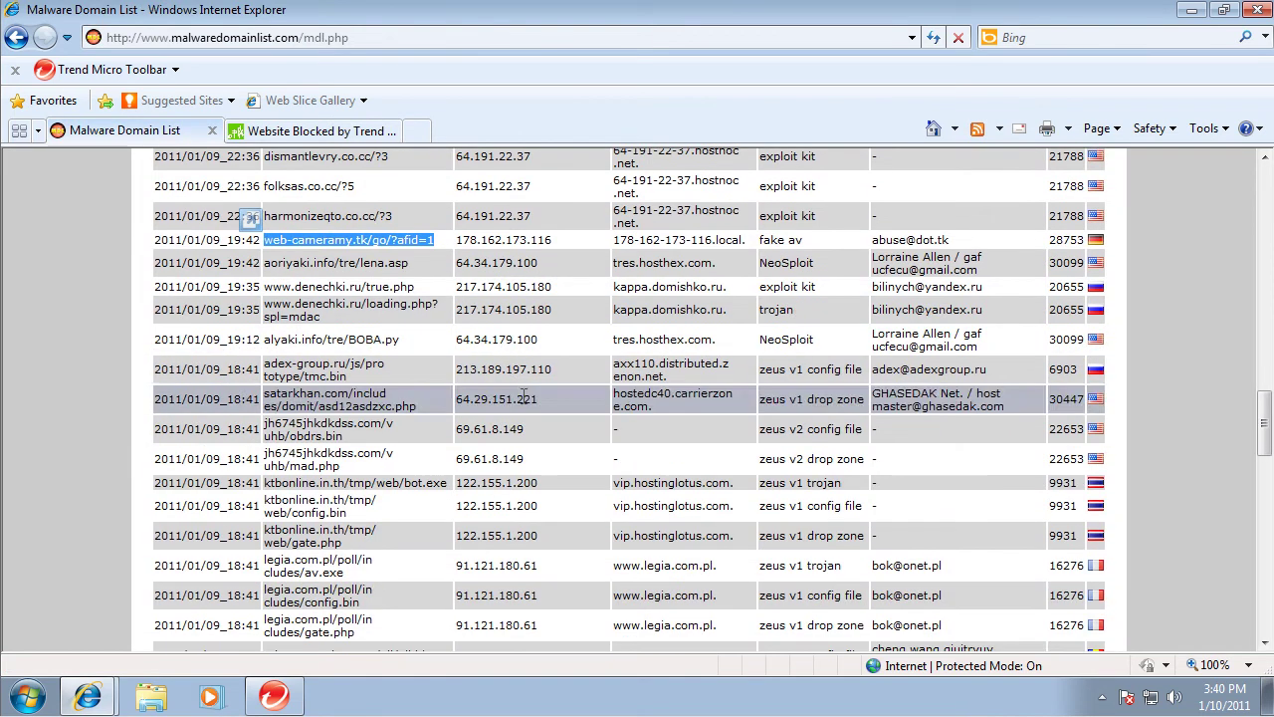
scroll(544, 458, down, 10)
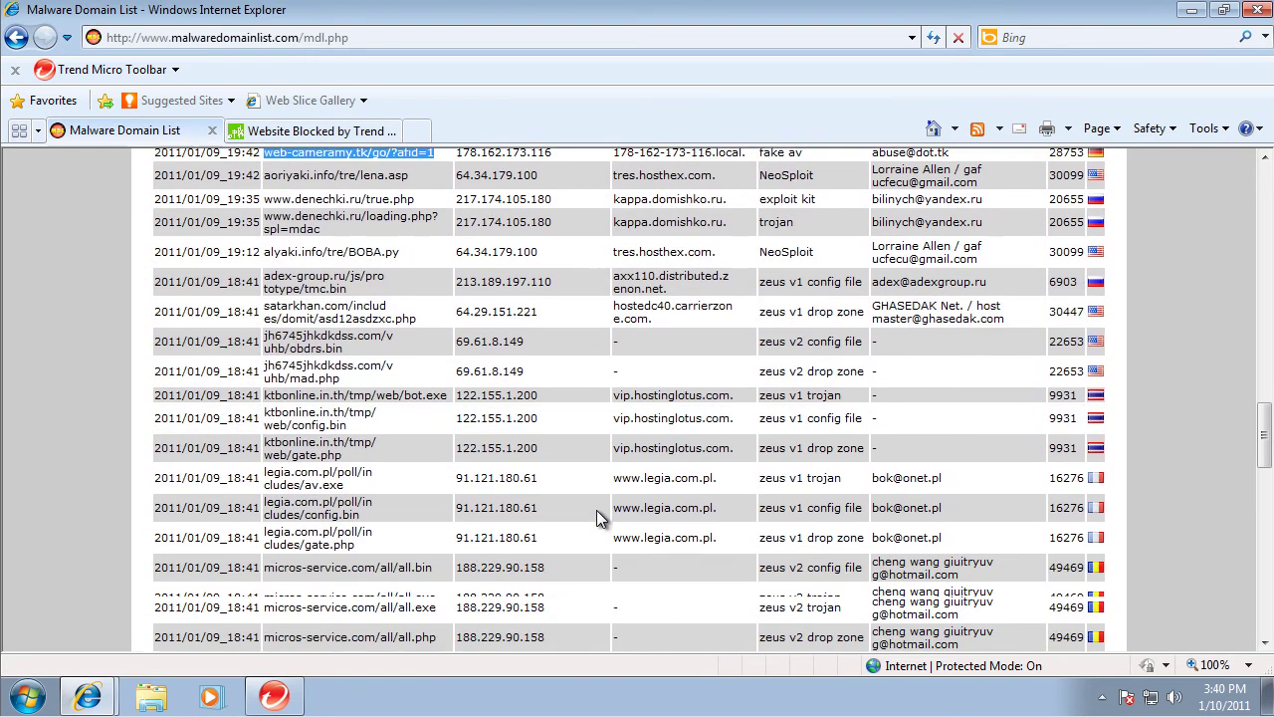
scroll(569, 512, down, 5)
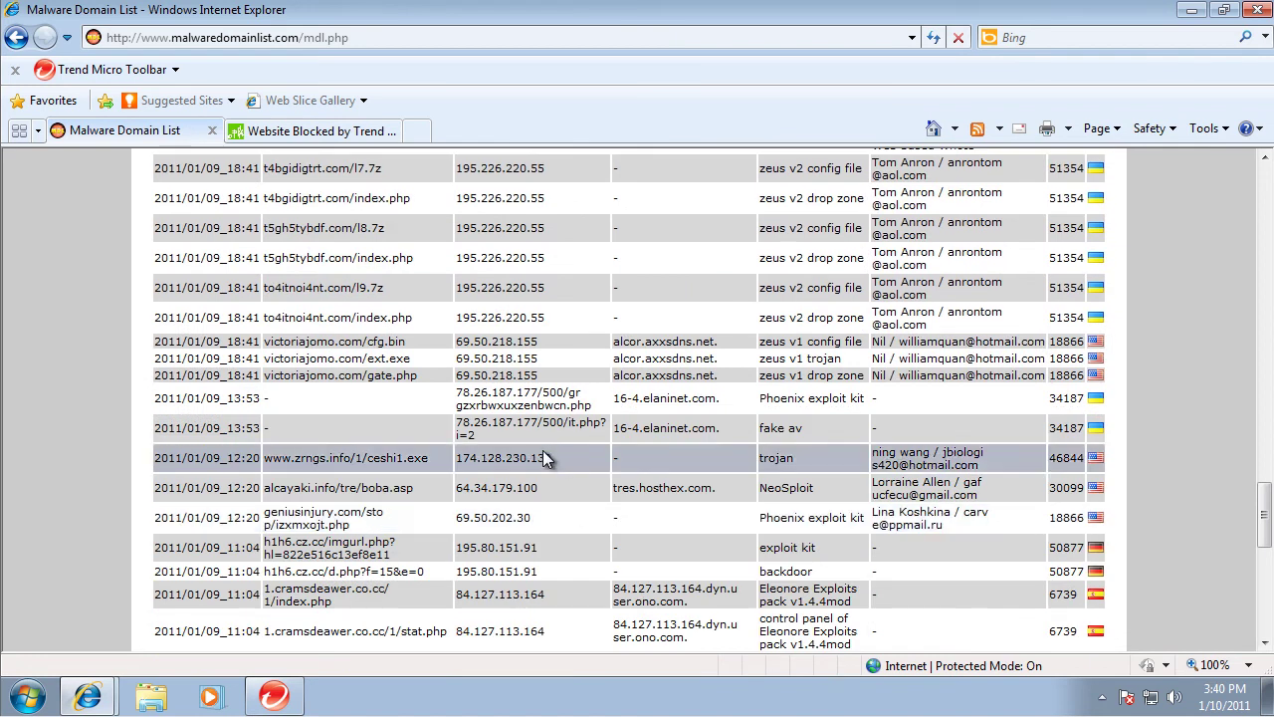
drag(434, 466, 309, 130)
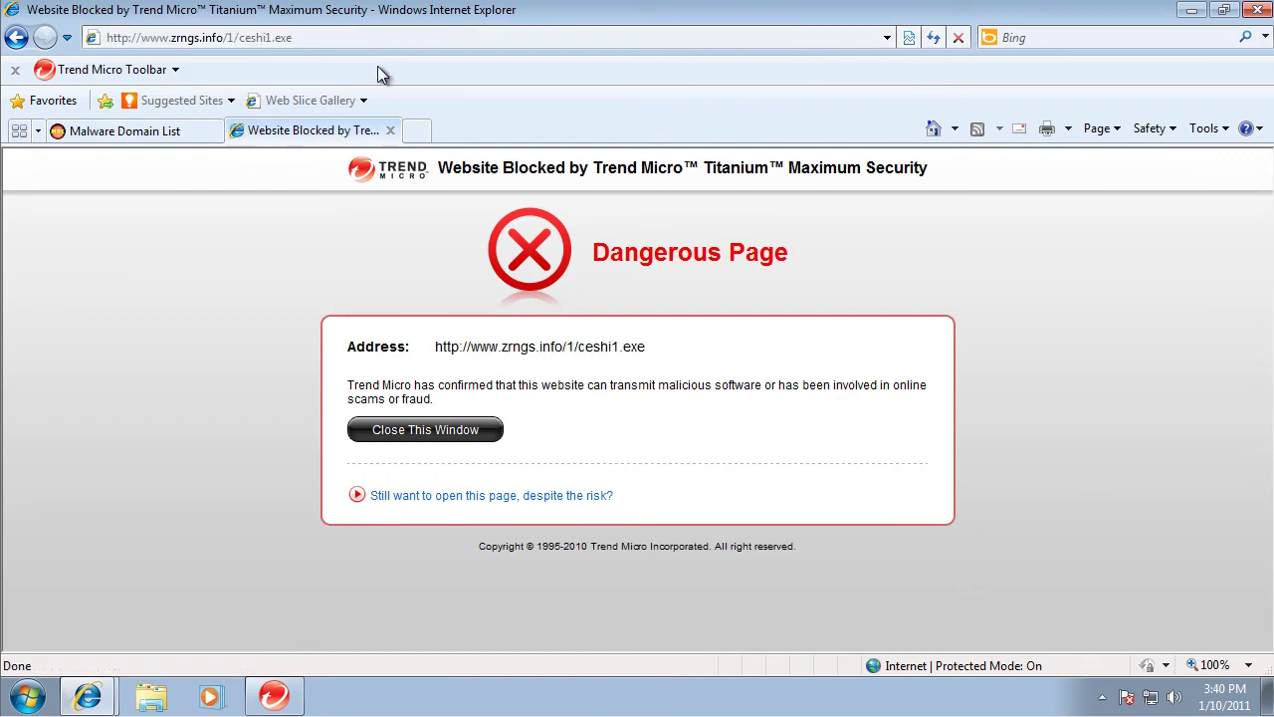
Try to load the fake AV address geniusinjury.com/stop/xsd.php?i=2 from the Malware Domain List in the other tab
click(1270, 649)
click(176, 127)
scroll(615, 387, down, 4)
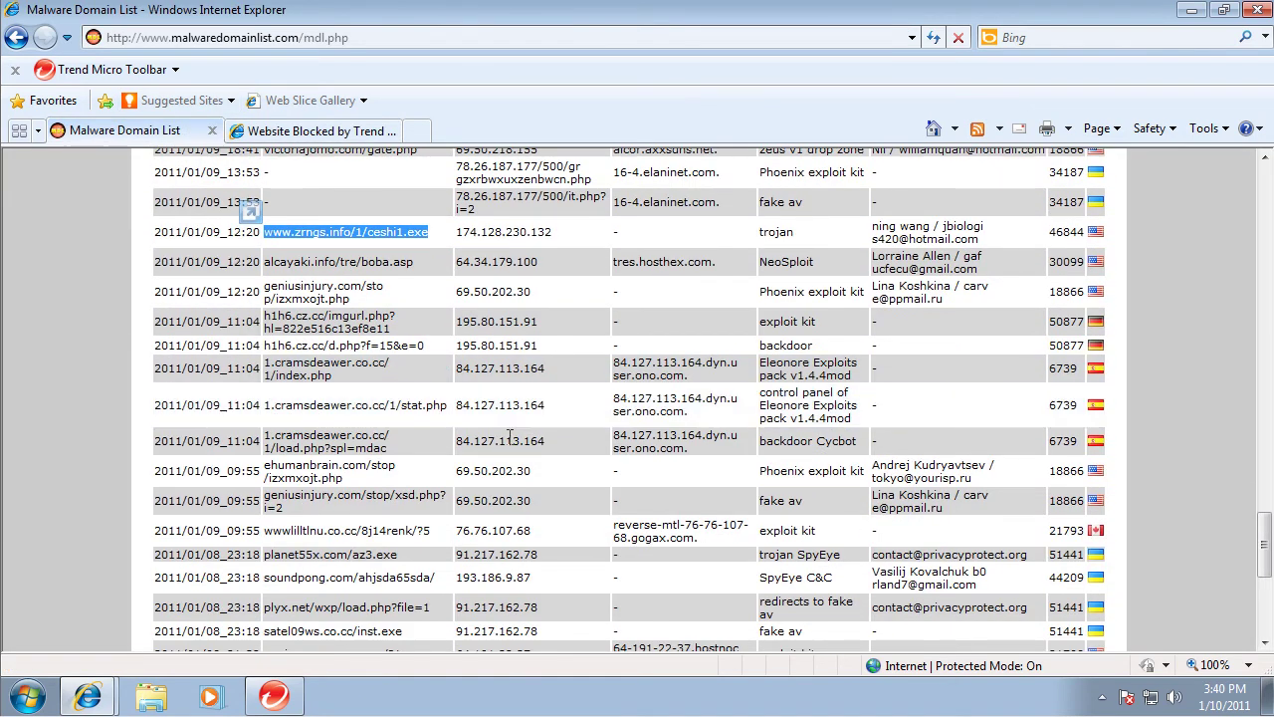
drag(436, 520, 439, 38)
key(Return)
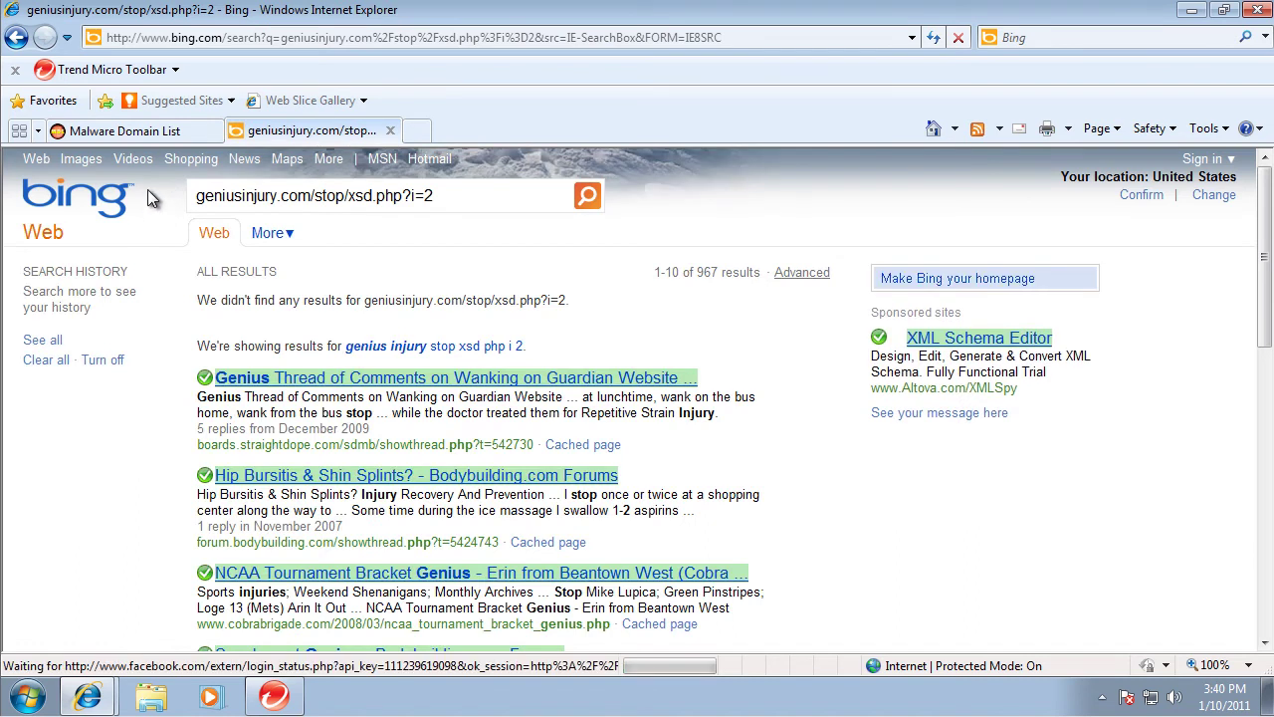
Copy the SpyEye trojan address planet55x.com/az3.exe from the Malware Domain List and load it in the other tab
click(133, 123)
scroll(476, 344, down, 1)
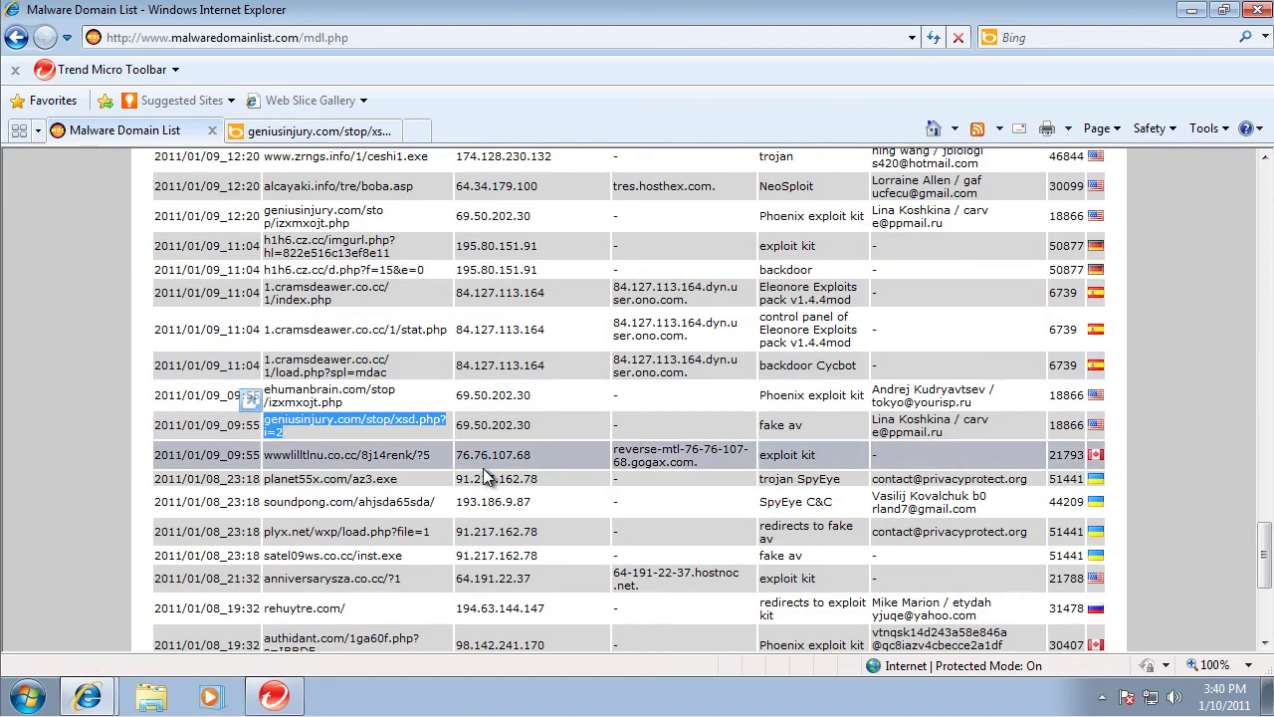
triple_click(285, 480)
drag(277, 480, 399, 36)
key(Return)
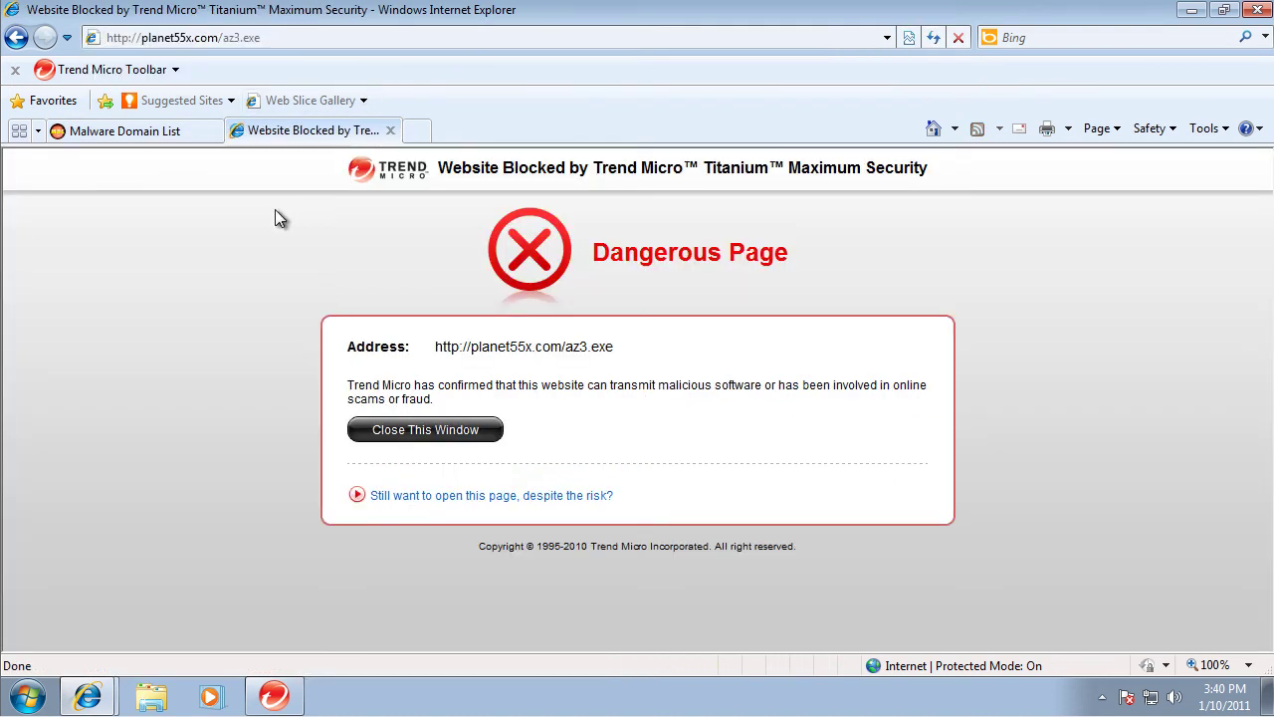
Copy the fake AV address satel09ws.co.cc/inst.exe from the Malware Domain List and load it in the other tab
click(160, 132)
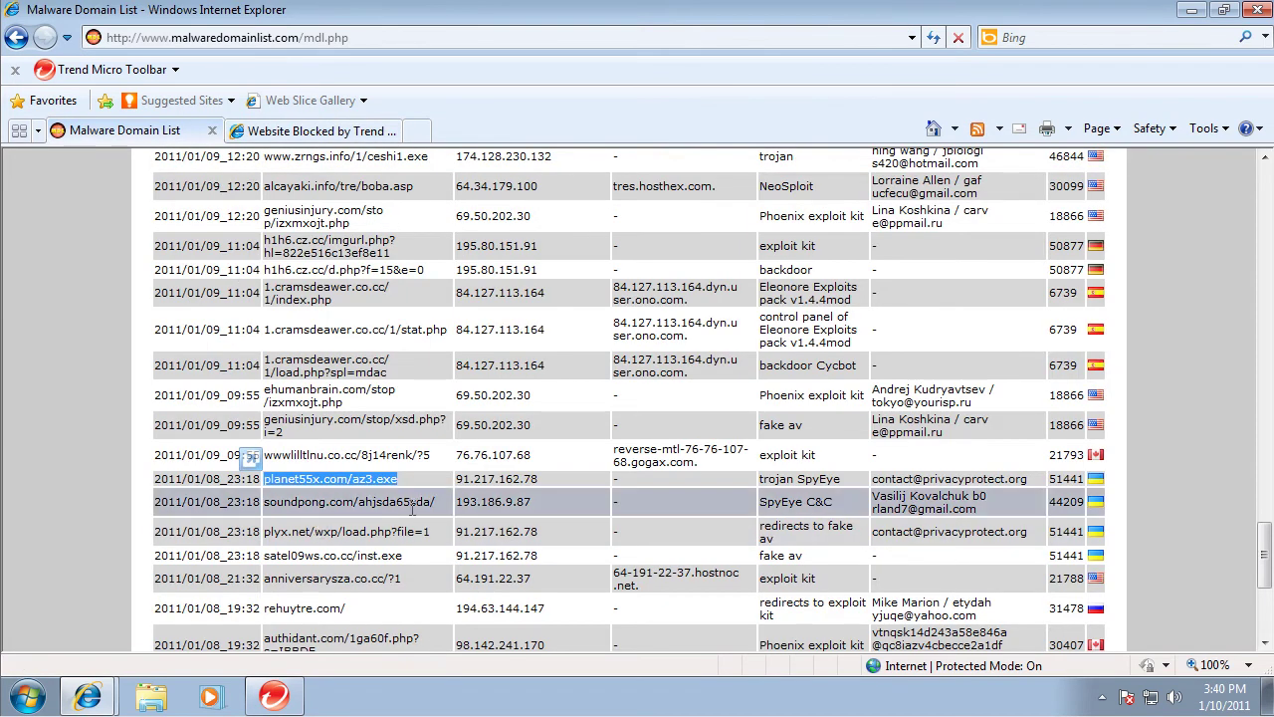
scroll(421, 508, down, 1)
drag(428, 476, 383, 488)
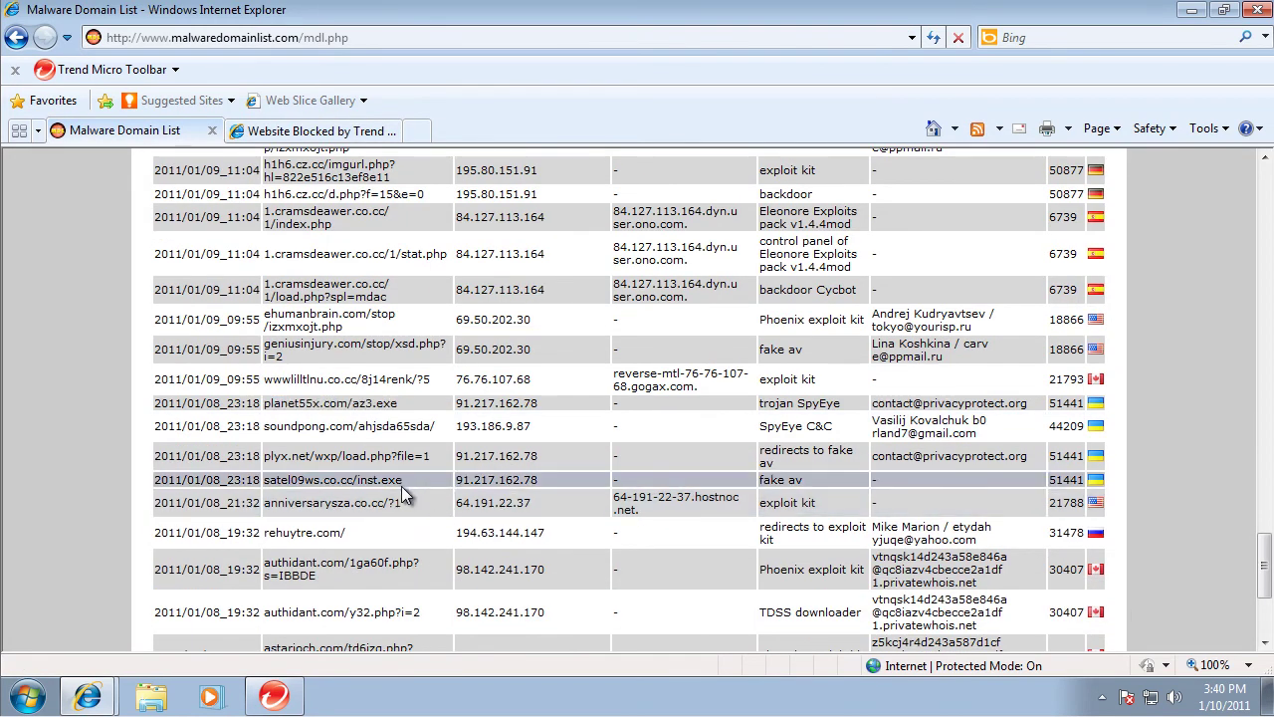
drag(295, 483, 313, 130)
click(390, 41)
text(satel09ws.co.cc/inst.exe)
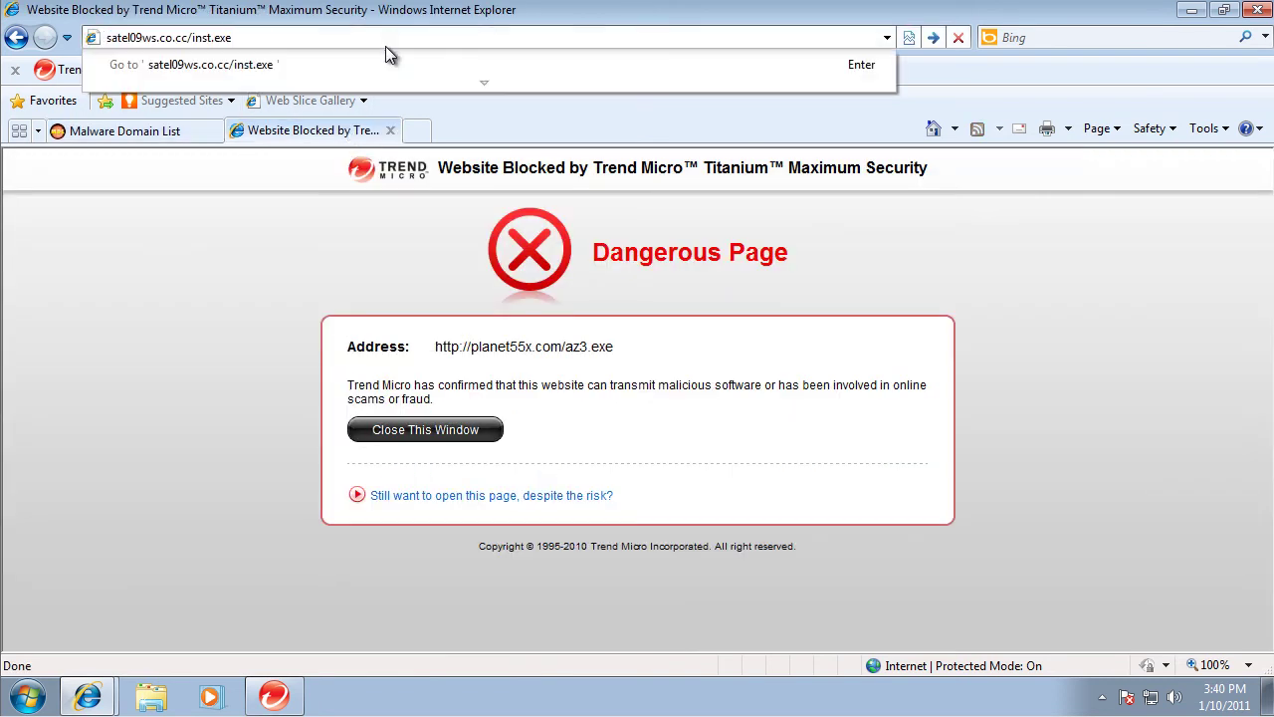
key(Return)
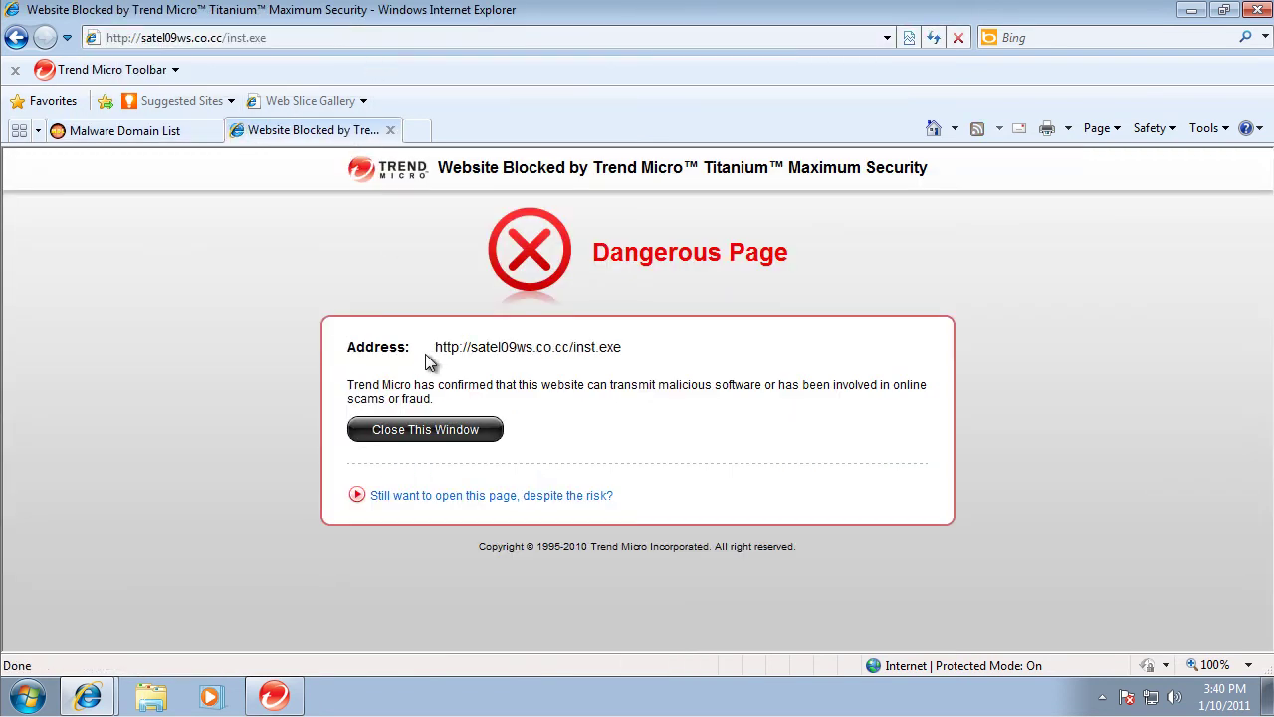
Copy the TDSS downloader address astarioch.com/558.php?i=2 from the Malware Domain List and load it in the other tab
click(176, 130)
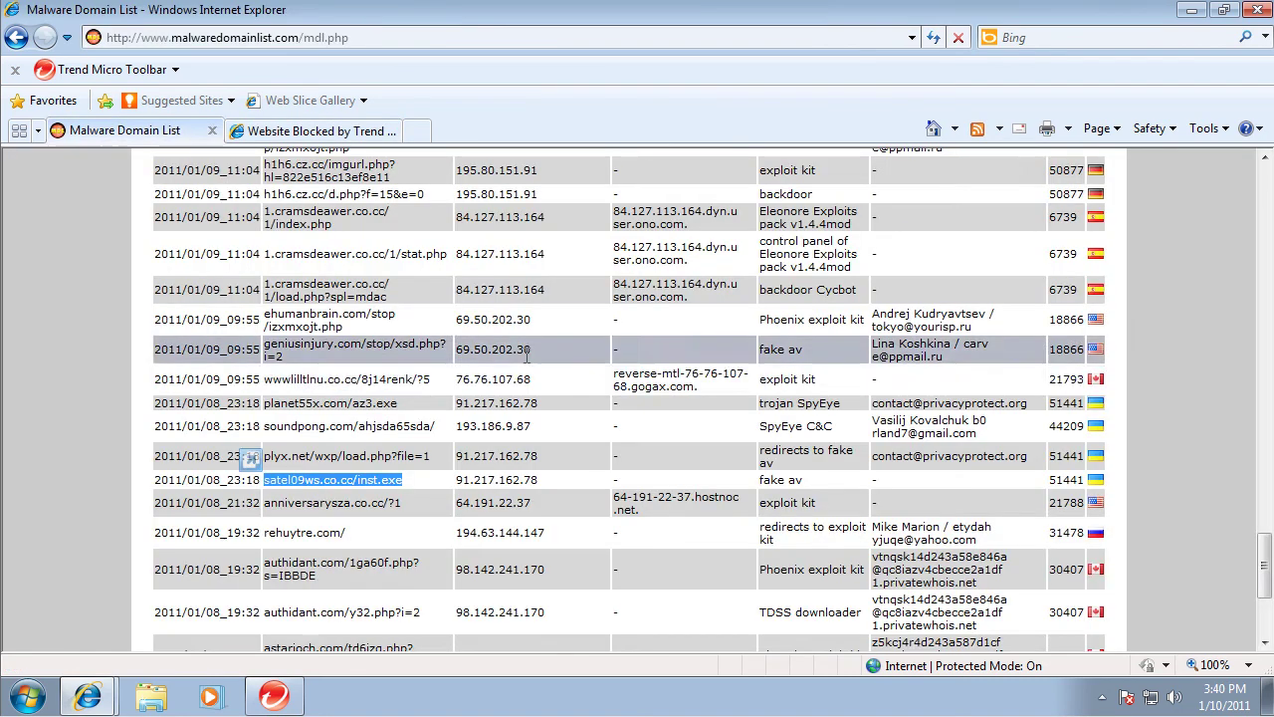
scroll(445, 426, down, 1)
scroll(422, 548, down, 2)
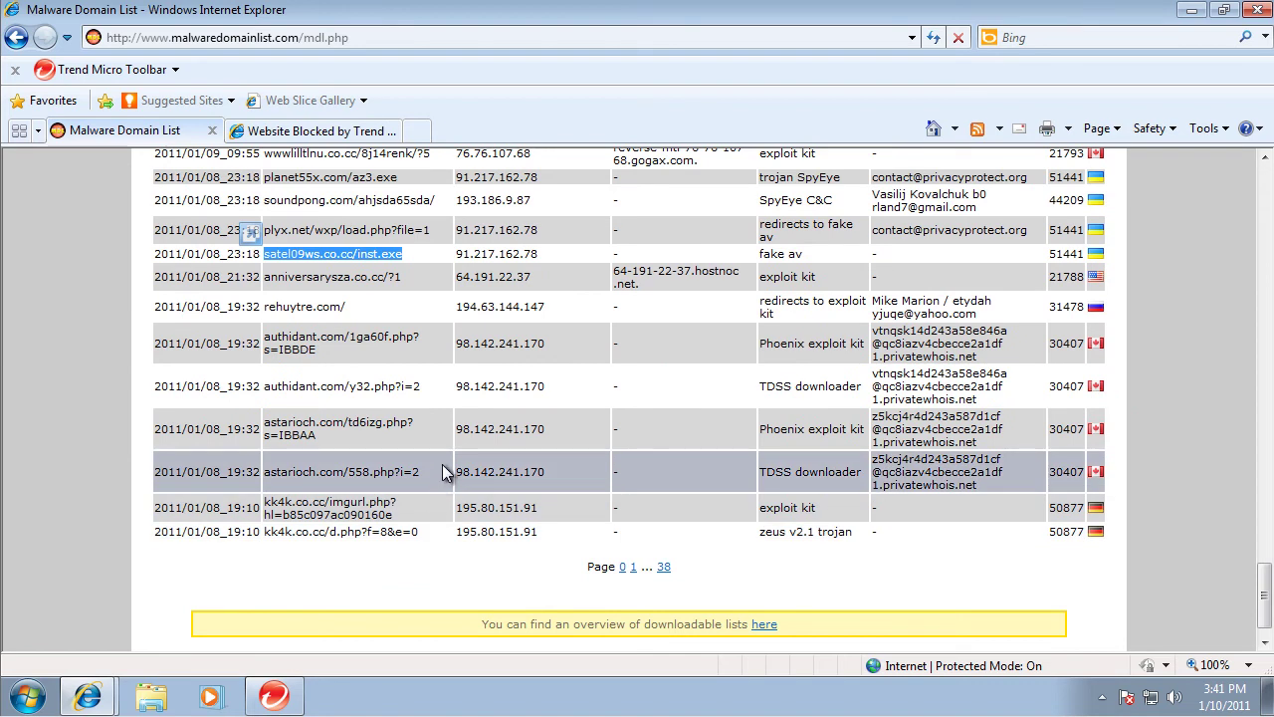
drag(438, 472, 329, 472)
key(ctrl+c)
click(319, 130)
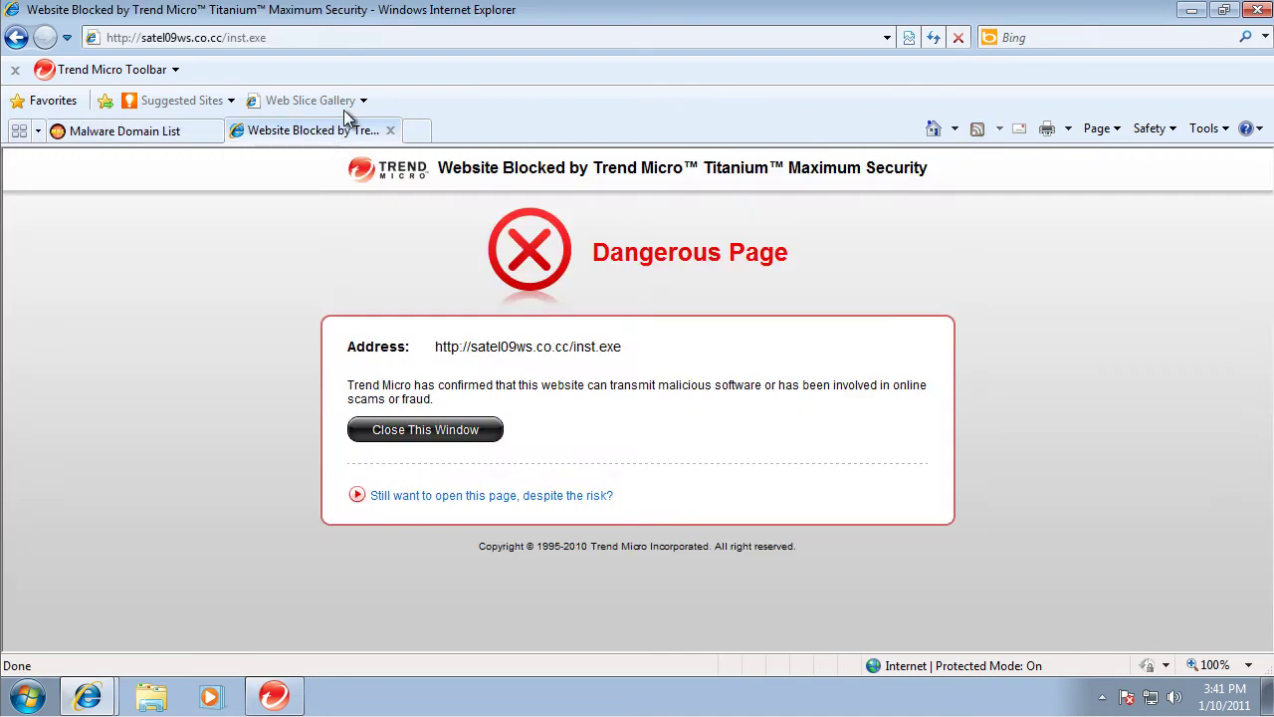
click(379, 37)
key(ctrl+v)
key(Return)
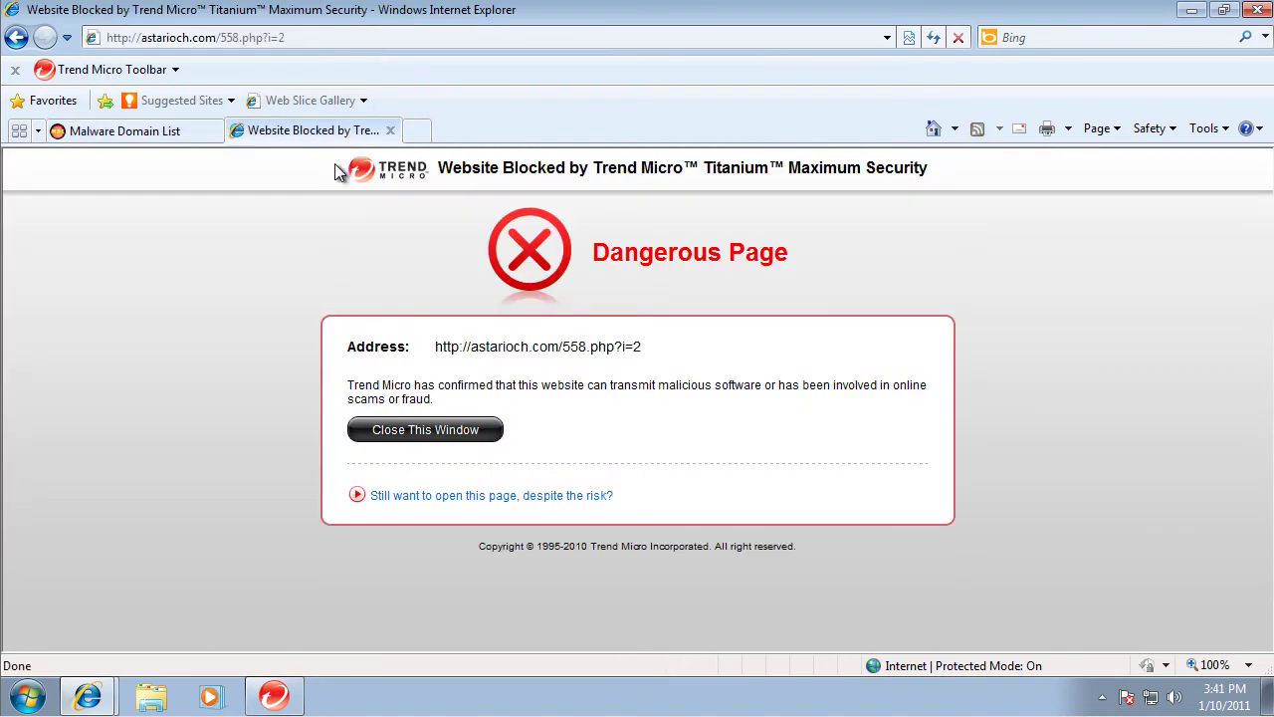
click(205, 132)
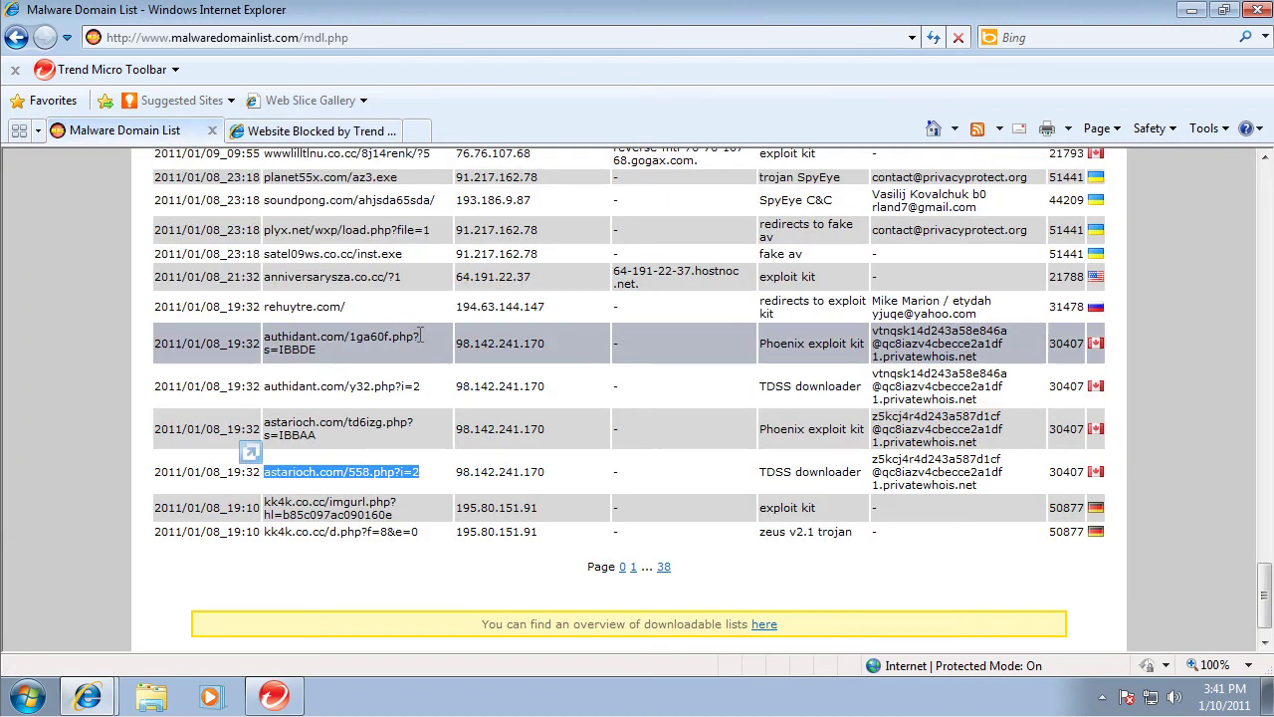
click(635, 566)
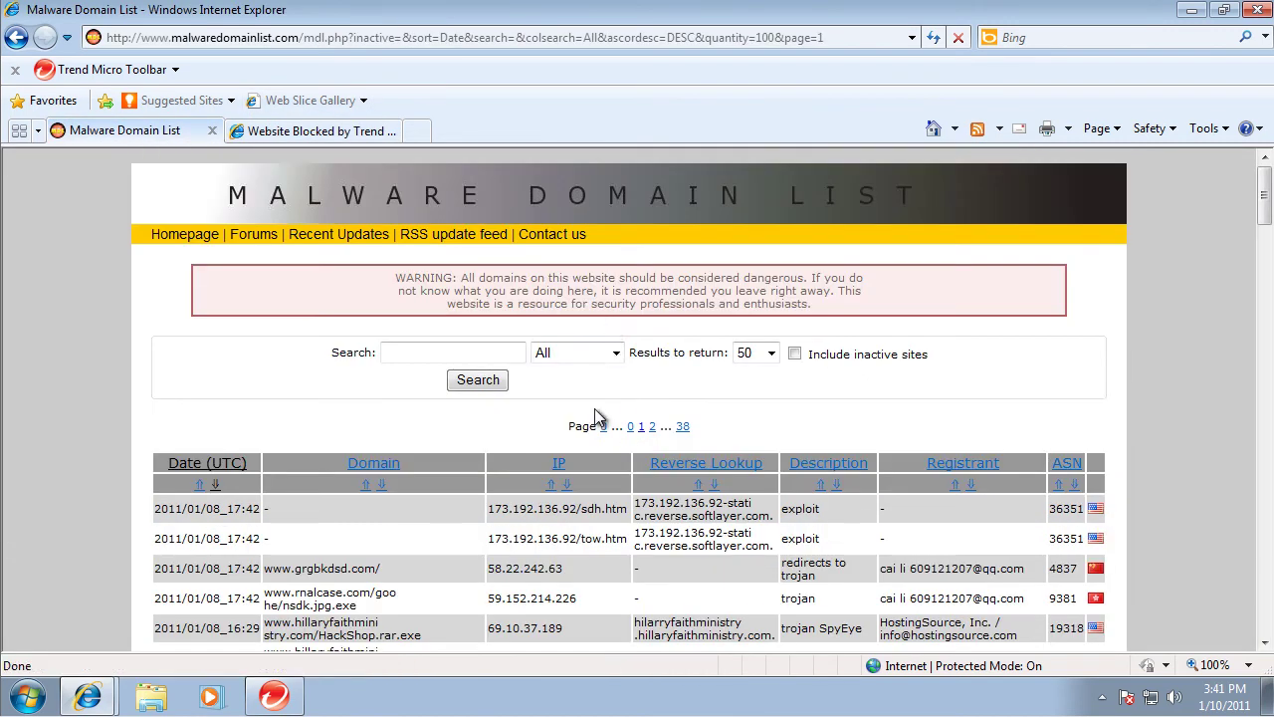
scroll(594, 408, down, 1)
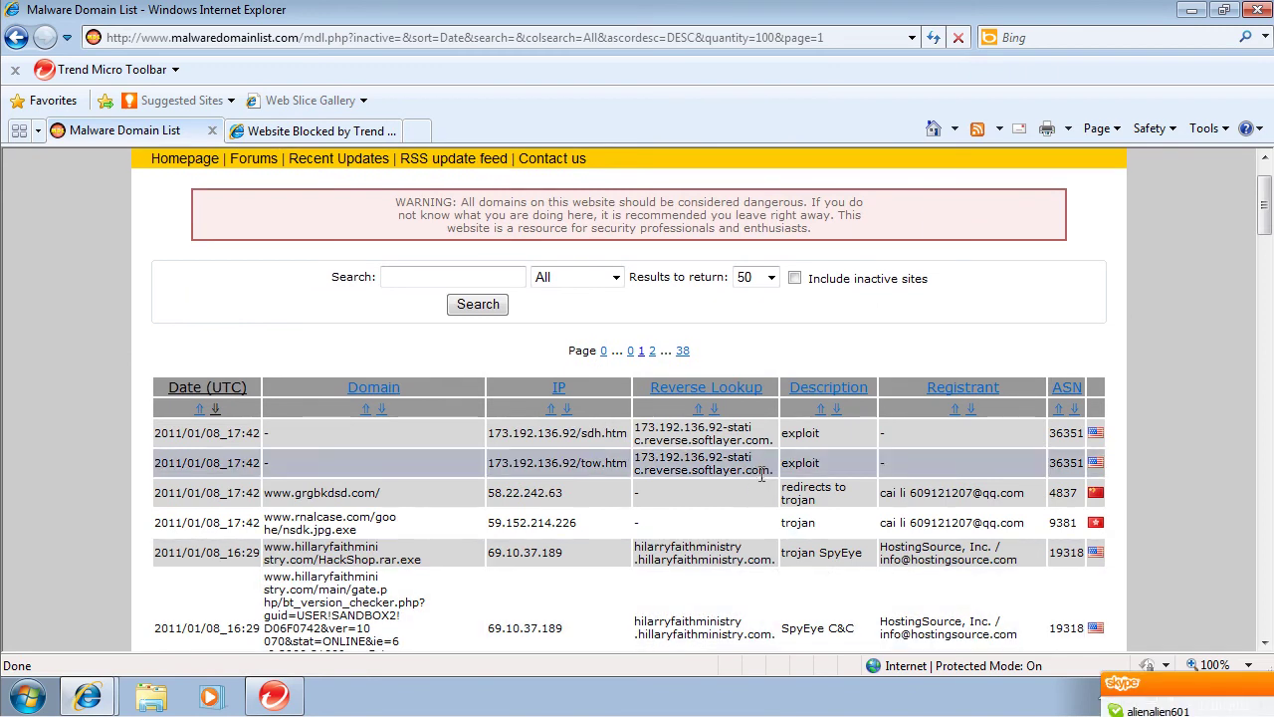
double_click(327, 522)
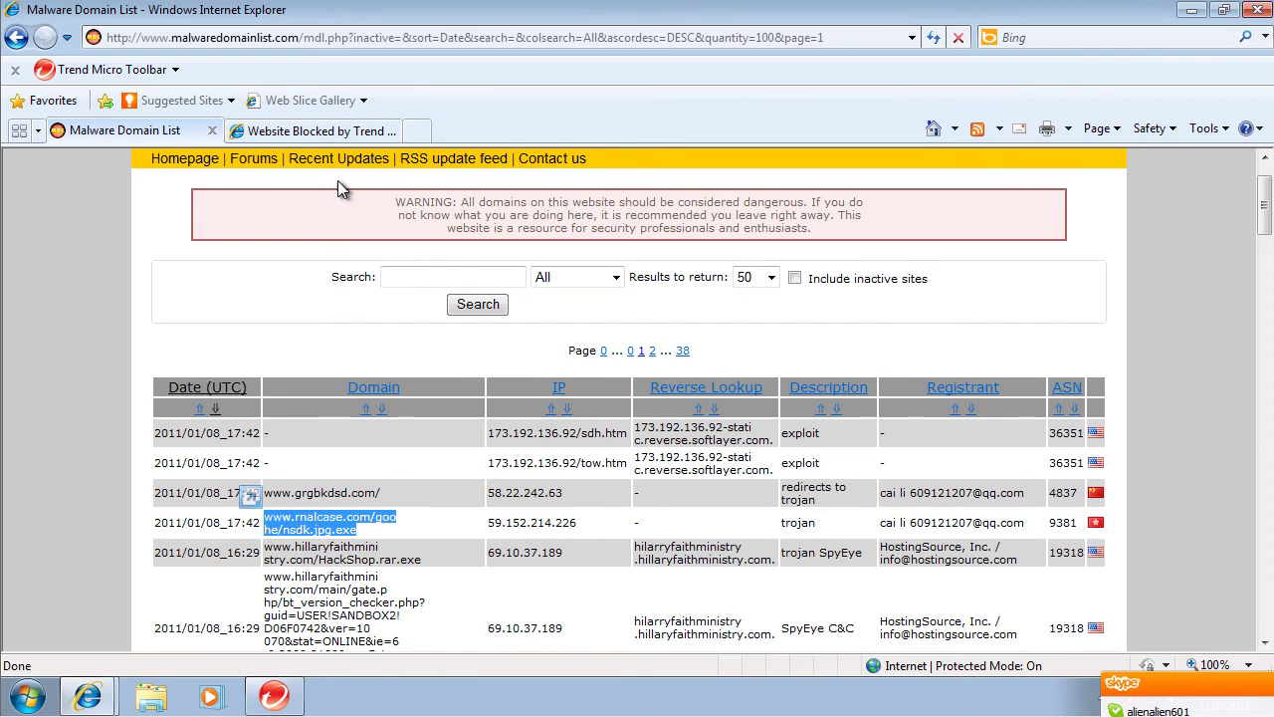
click(348, 131)
click(377, 42)
key(ctrl+v)
key(Return)
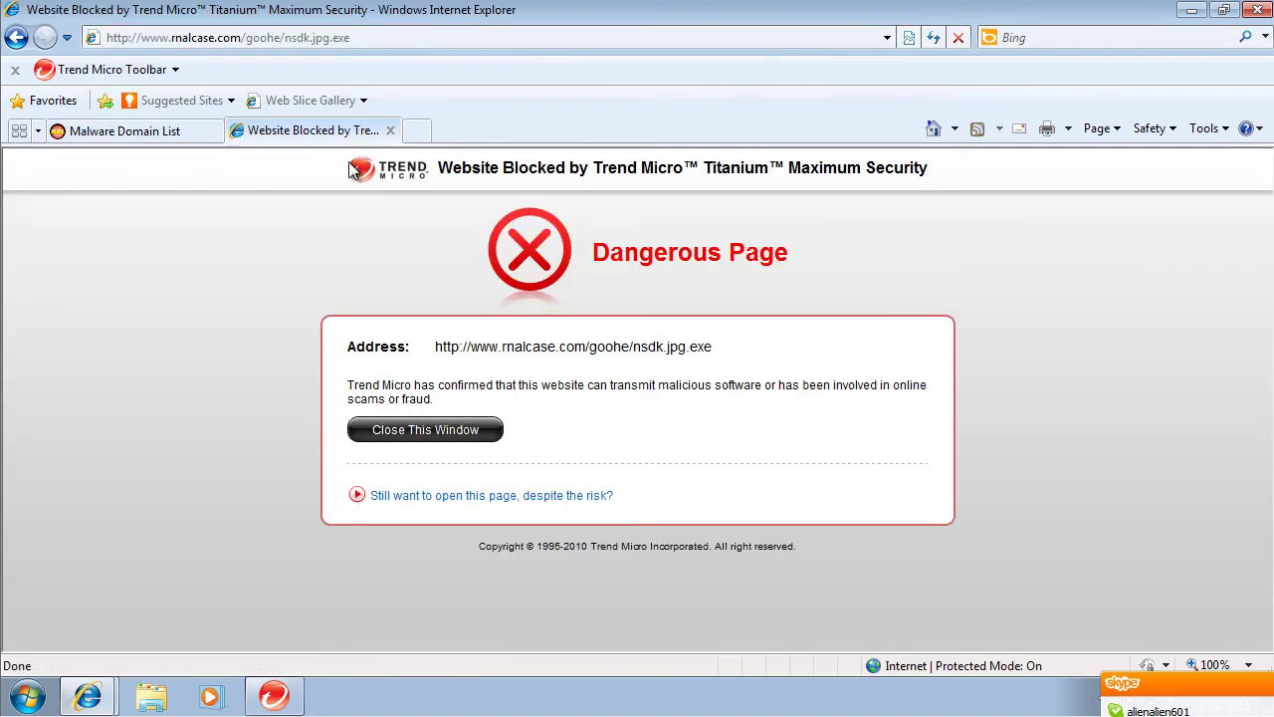
Copy the trojan address santrah.info/fol/grg.php?i=2 from the Malware Domain List and try to load it in the other tab
click(167, 133)
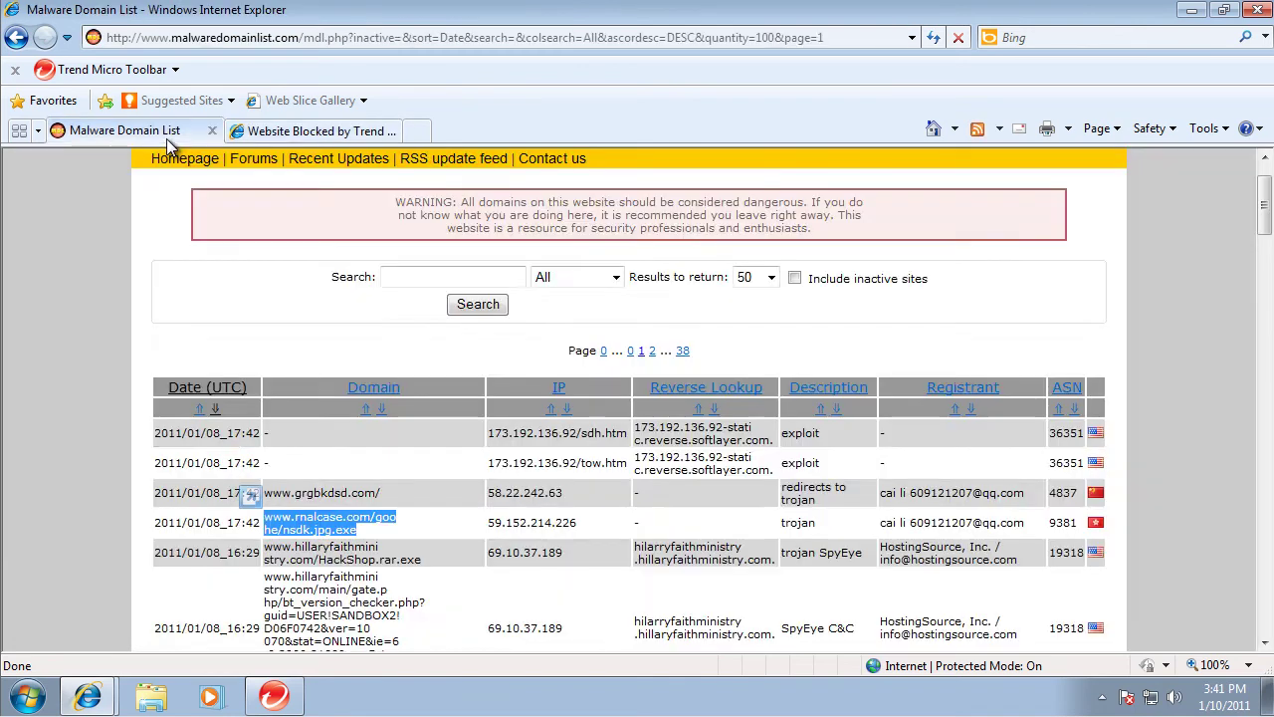
scroll(461, 479, down, 5)
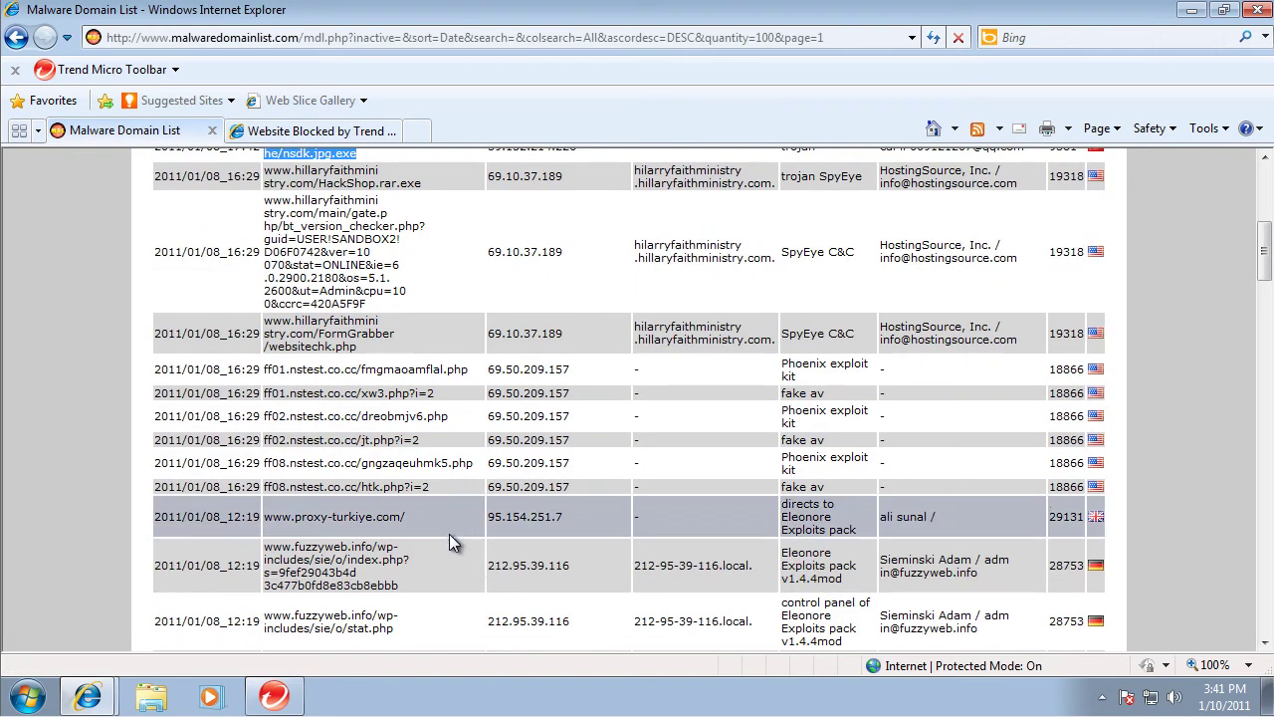
scroll(438, 558, down, 4)
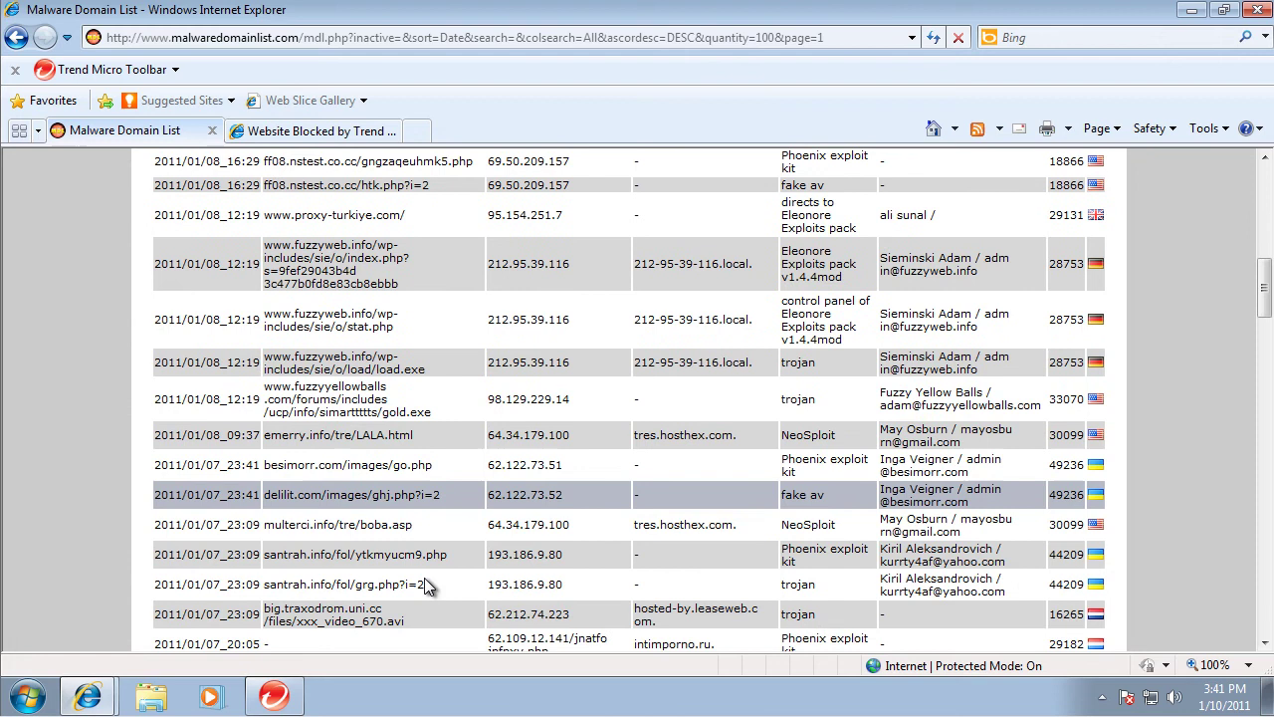
drag(426, 585, 412, 39)
key(Return)
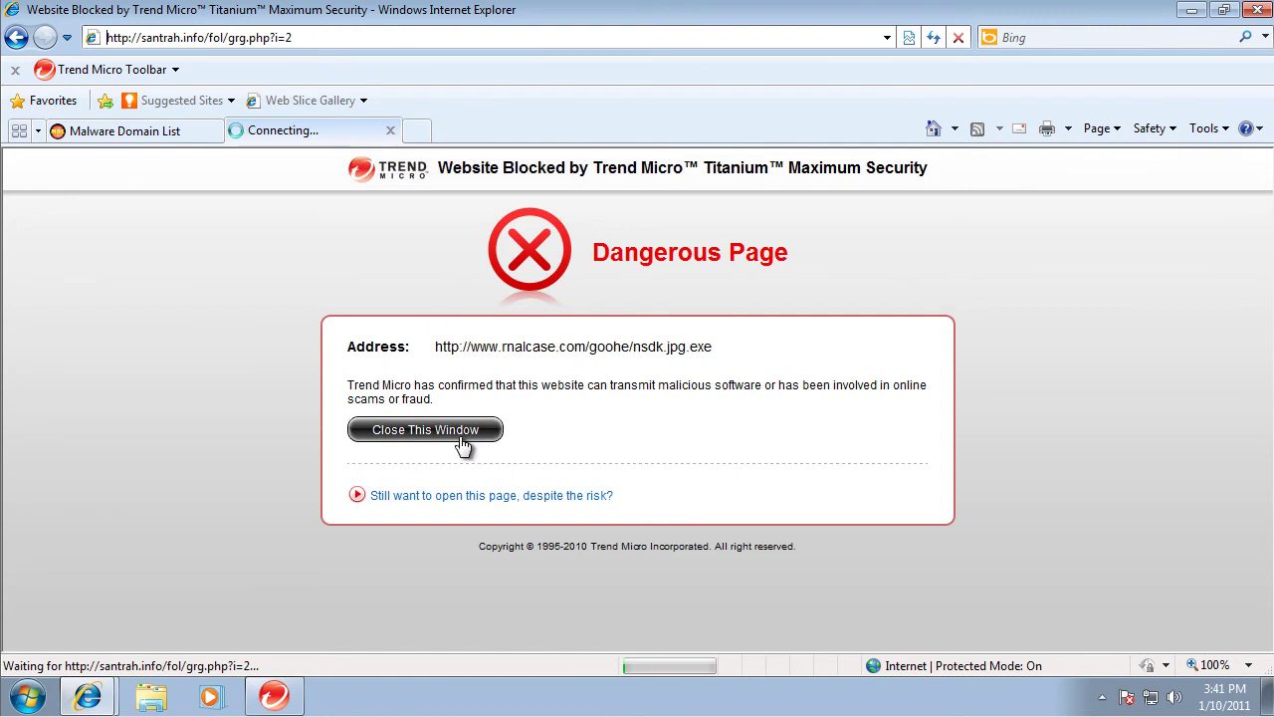
Copy the SpyEye C&C address domain191.org/vpa2/bh65ads3ddf.php from the Malware Domain List and load it in the other tab
click(149, 132)
scroll(400, 453, down, 5)
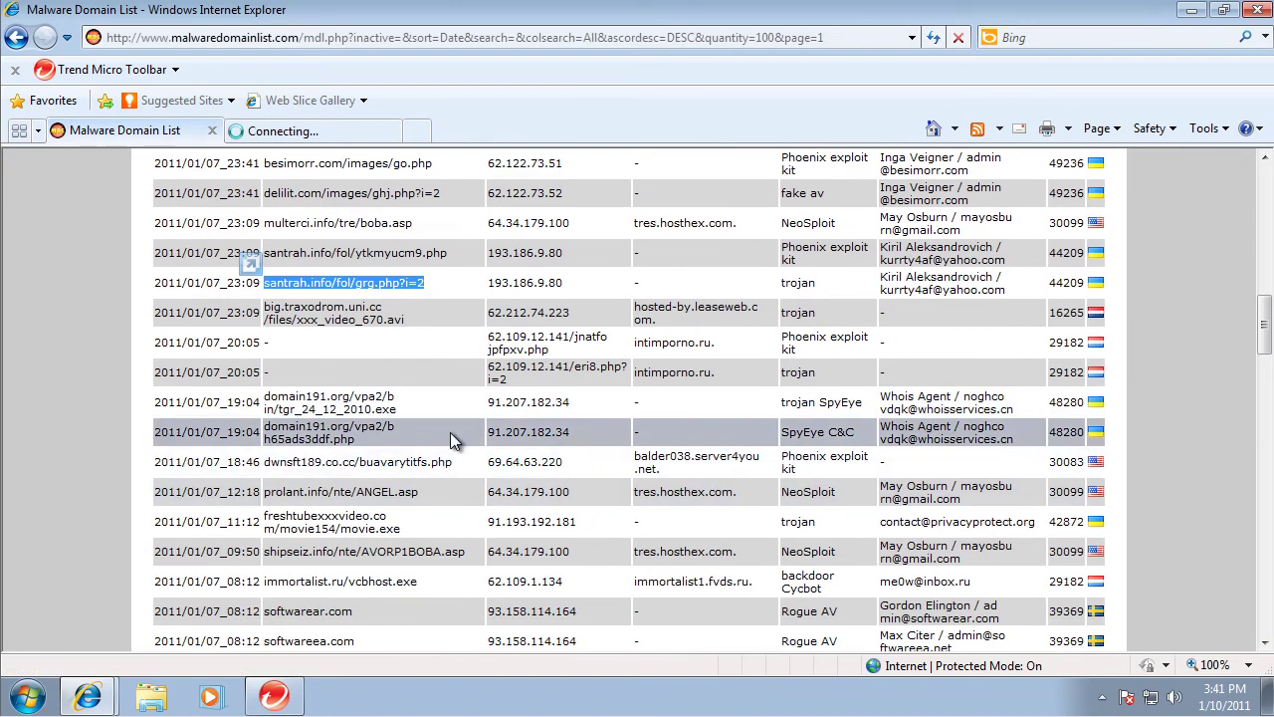
triple_click(299, 439)
key(ctrl+c)
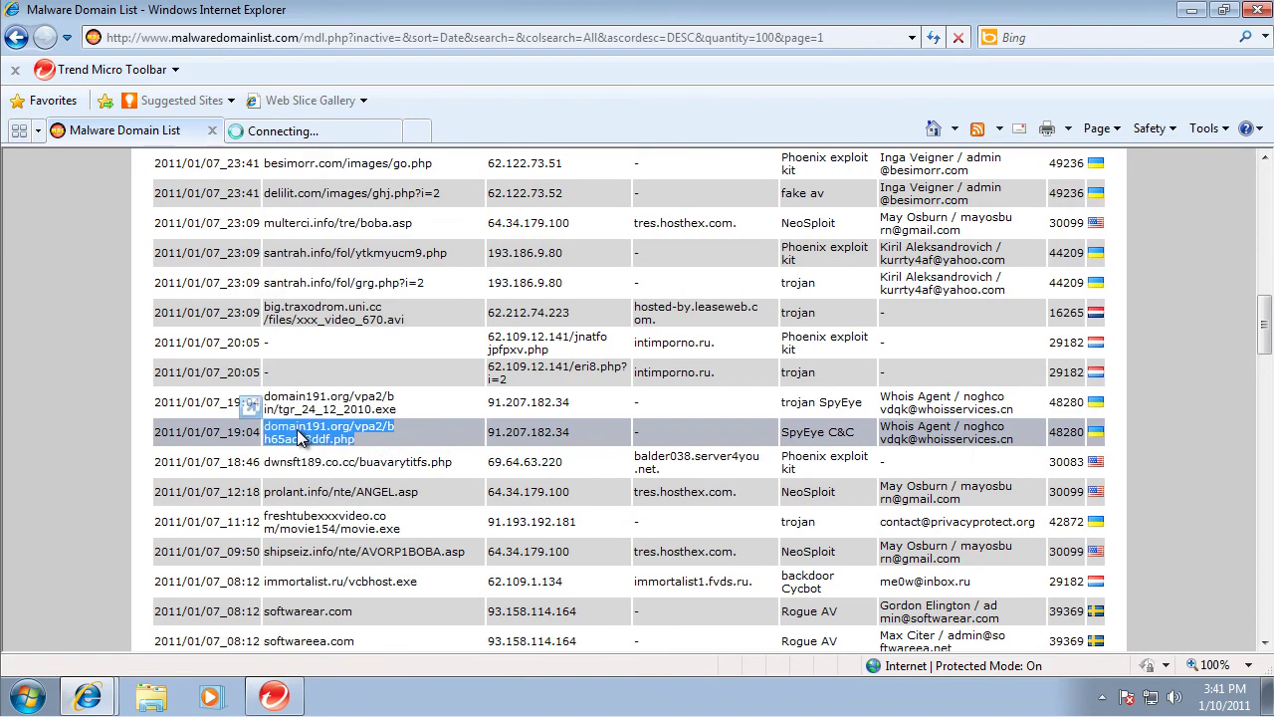
click(289, 131)
click(370, 38)
key(ctrl+v)
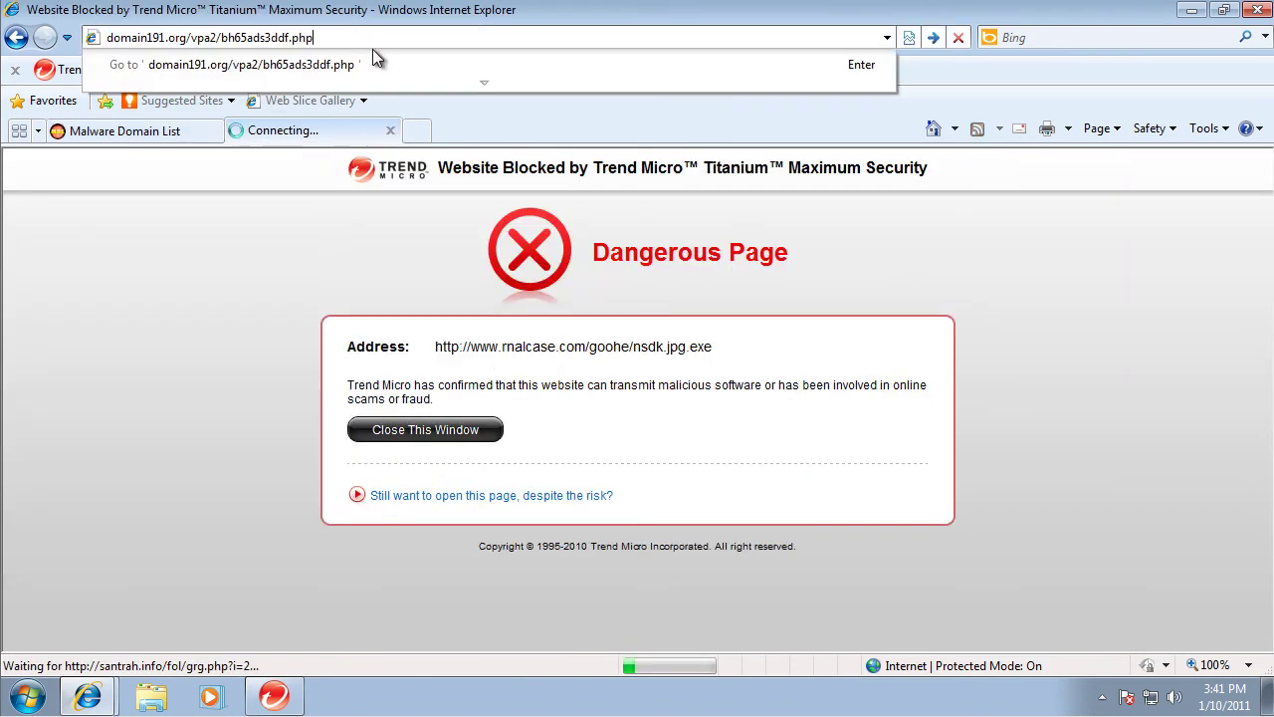
key(Return)
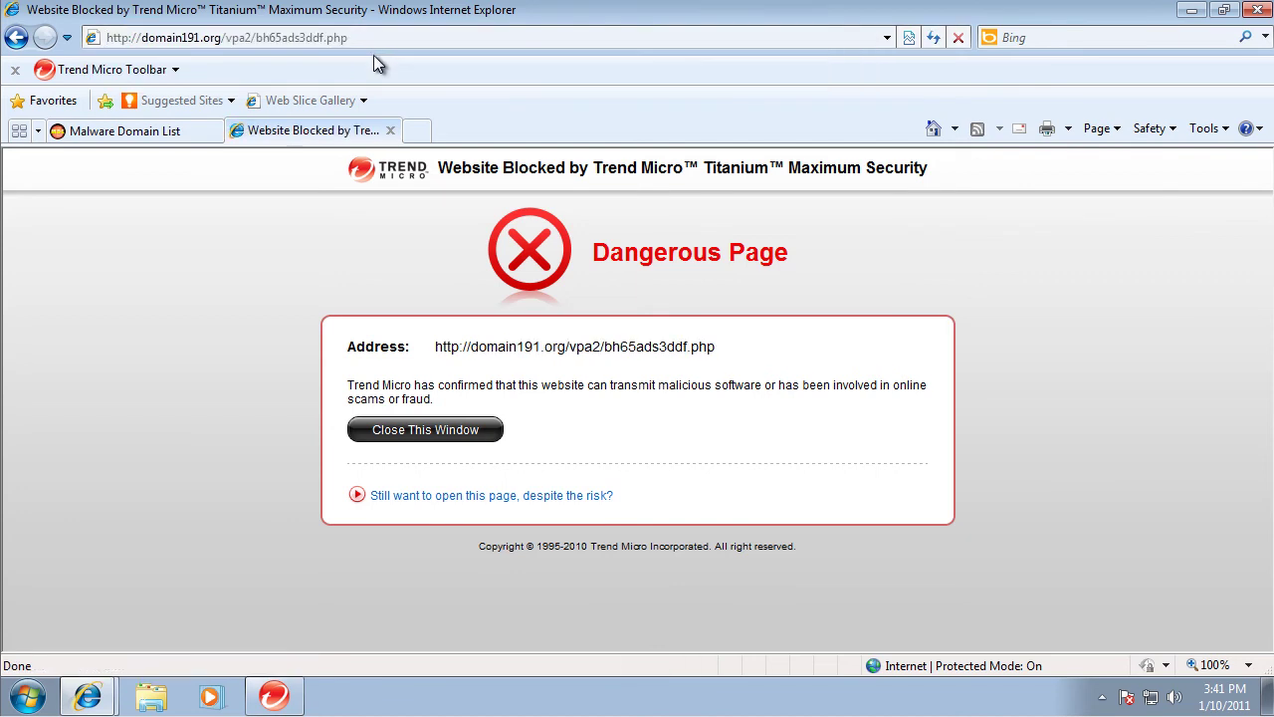
Copy the trojan address freshtubexxxvideo.com/movie154/movie.exe from the Malware Domain List and load it in the other tab
click(158, 137)
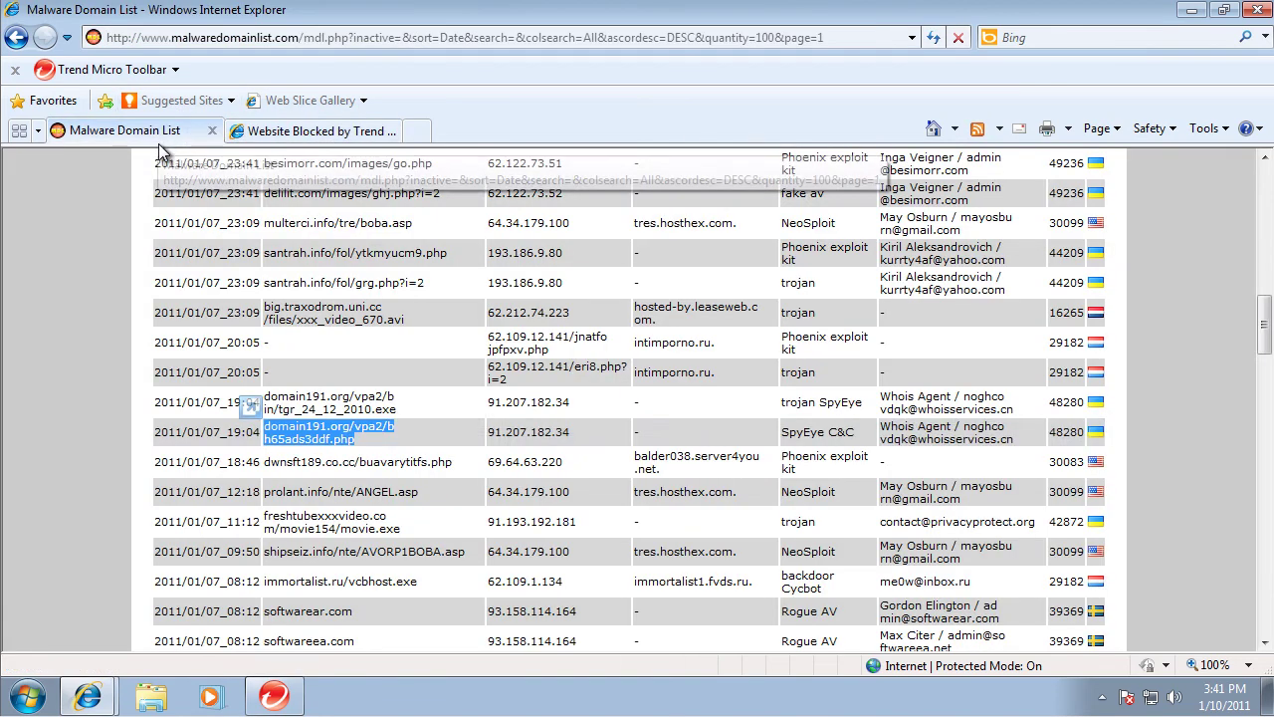
scroll(428, 462, down, 2)
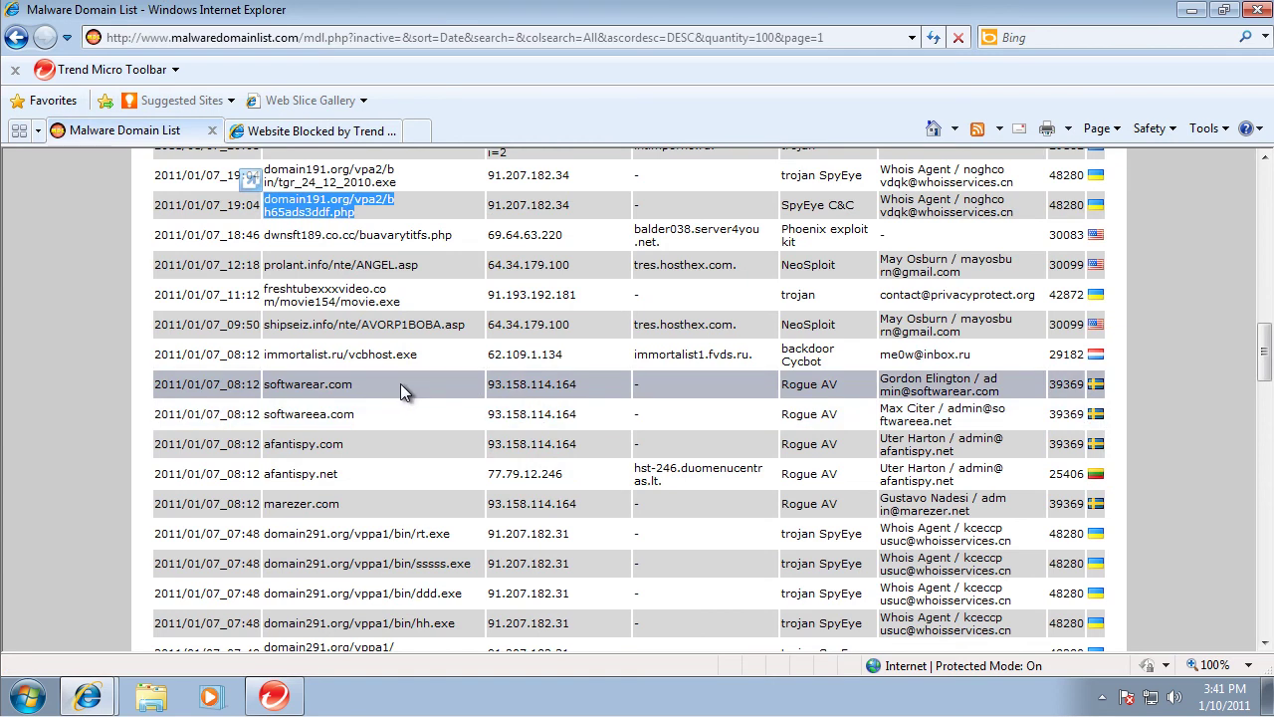
drag(453, 305, 399, 36)
key(Return)
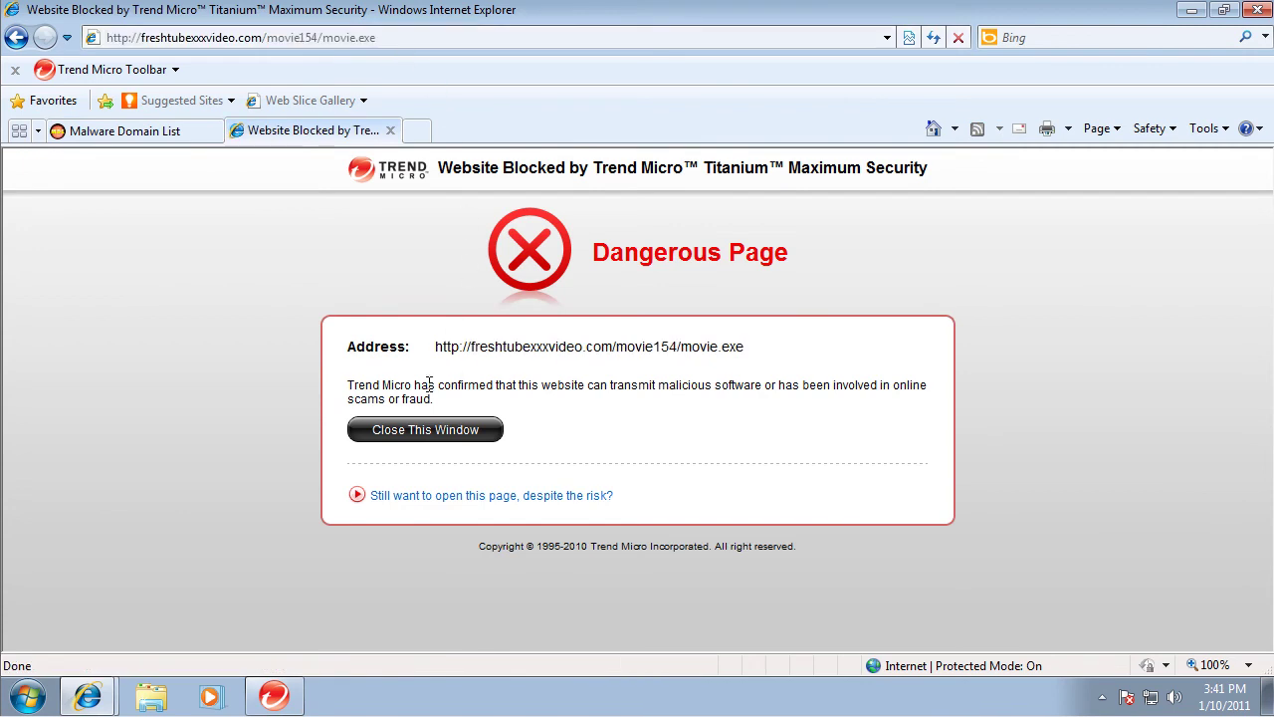
Close Internet Explorer with all of its tabs to return to the desktop
click(1258, 11)
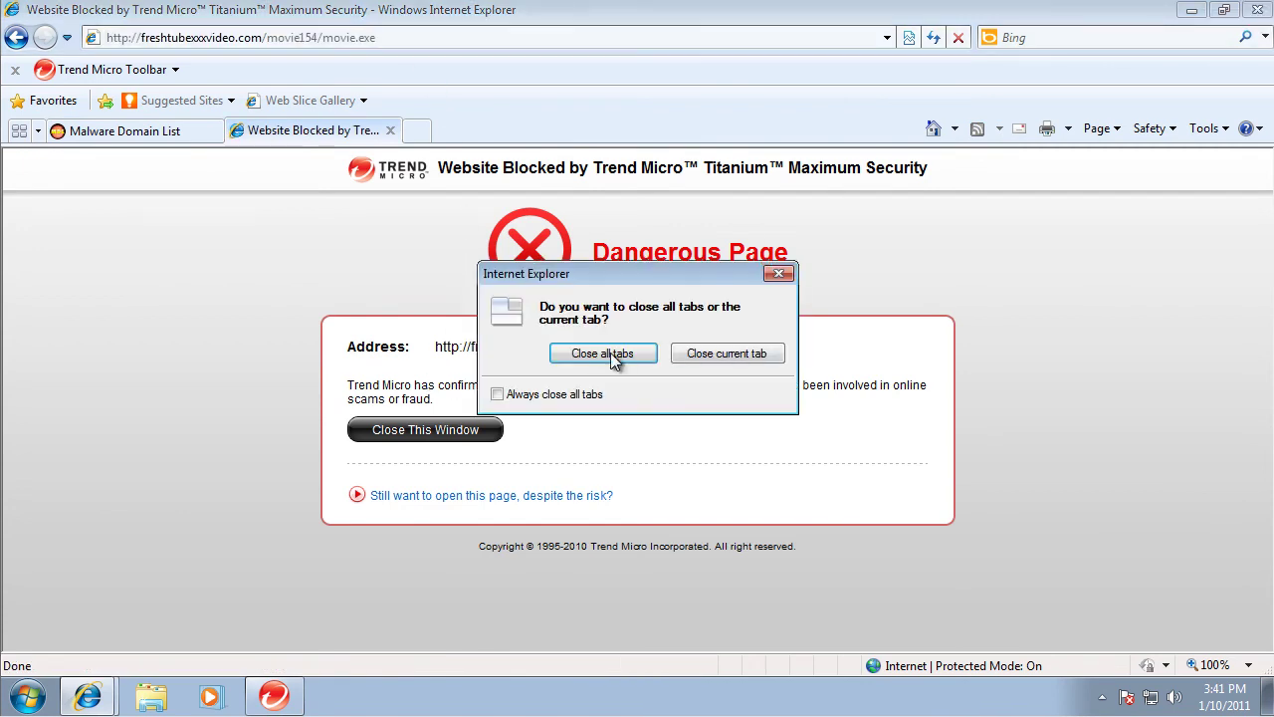
key(Return)
drag(360, 171, 889, 531)
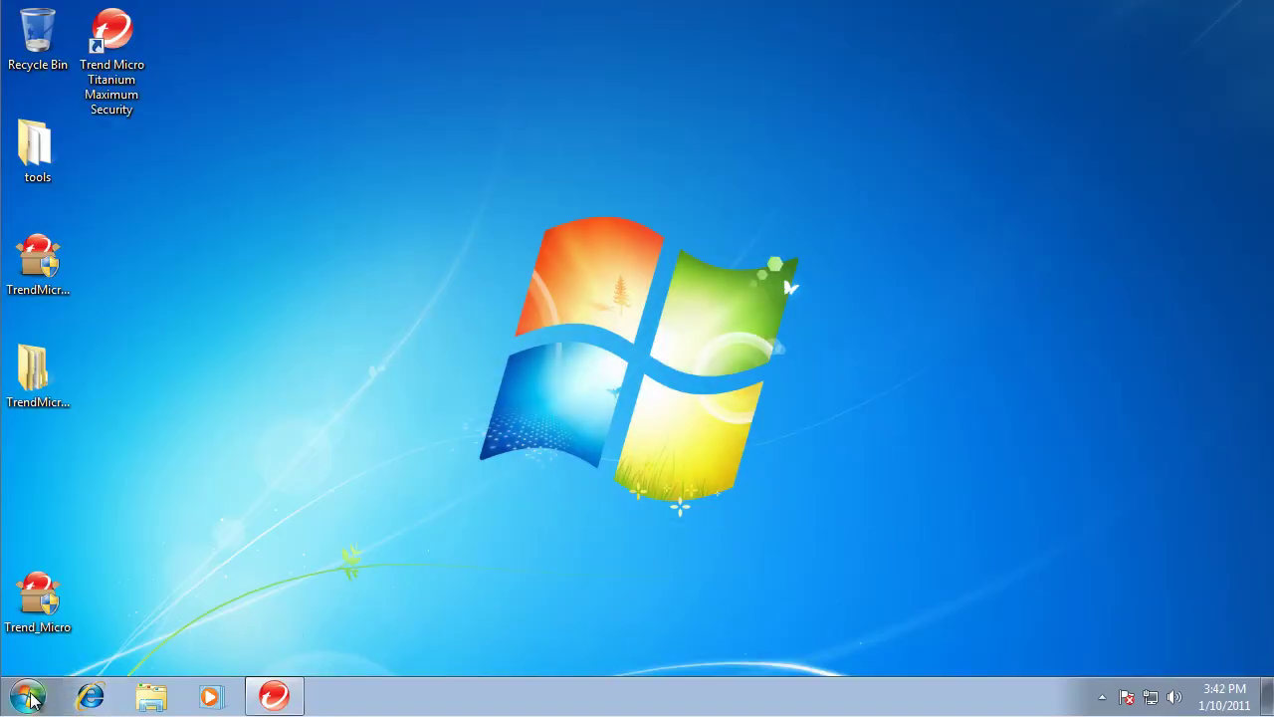
Launch CCleaner from the ccsetup236 folder inside the desktop's tools folder and allow it to run
double_click(71, 162)
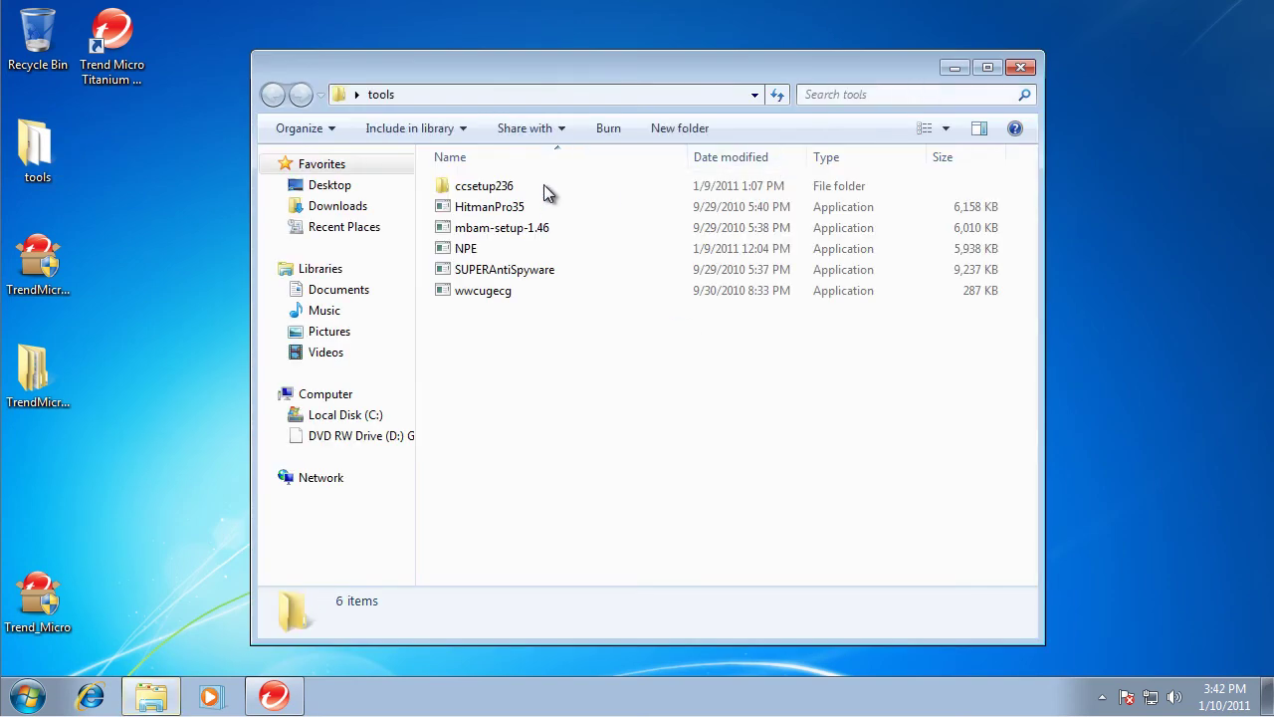
click(545, 191)
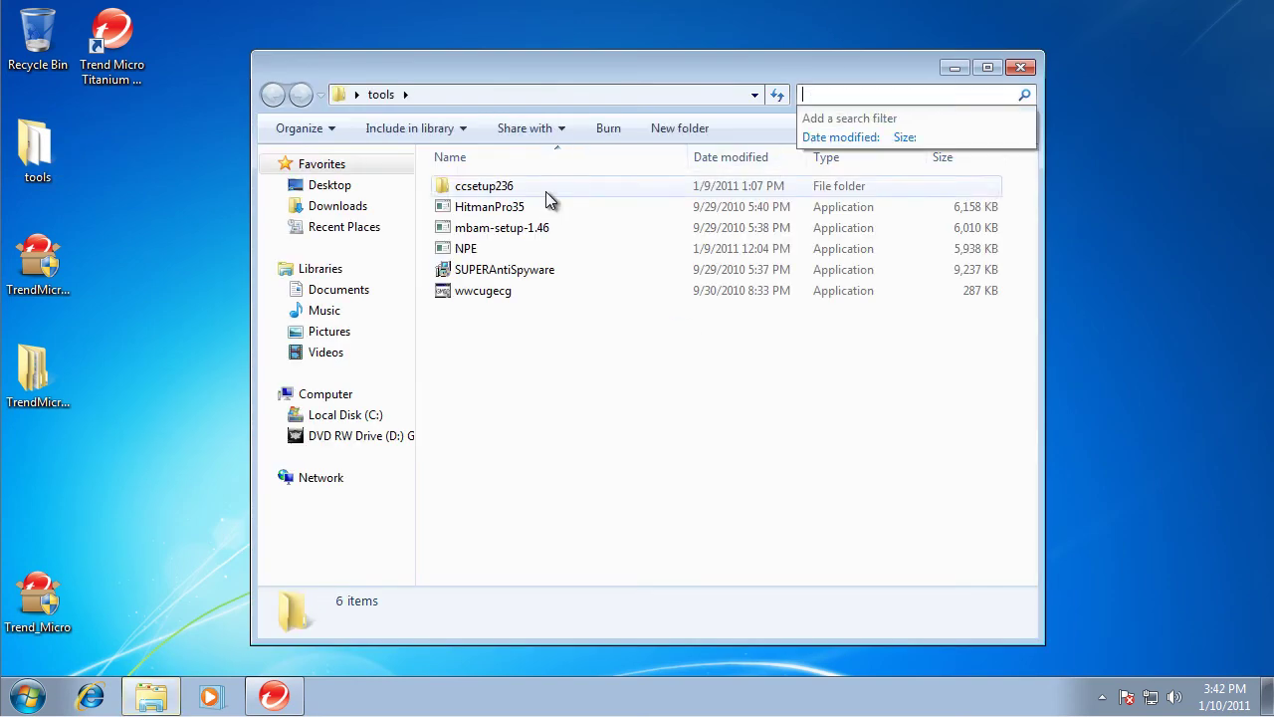
double_click(546, 192)
double_click(520, 206)
click(700, 365)
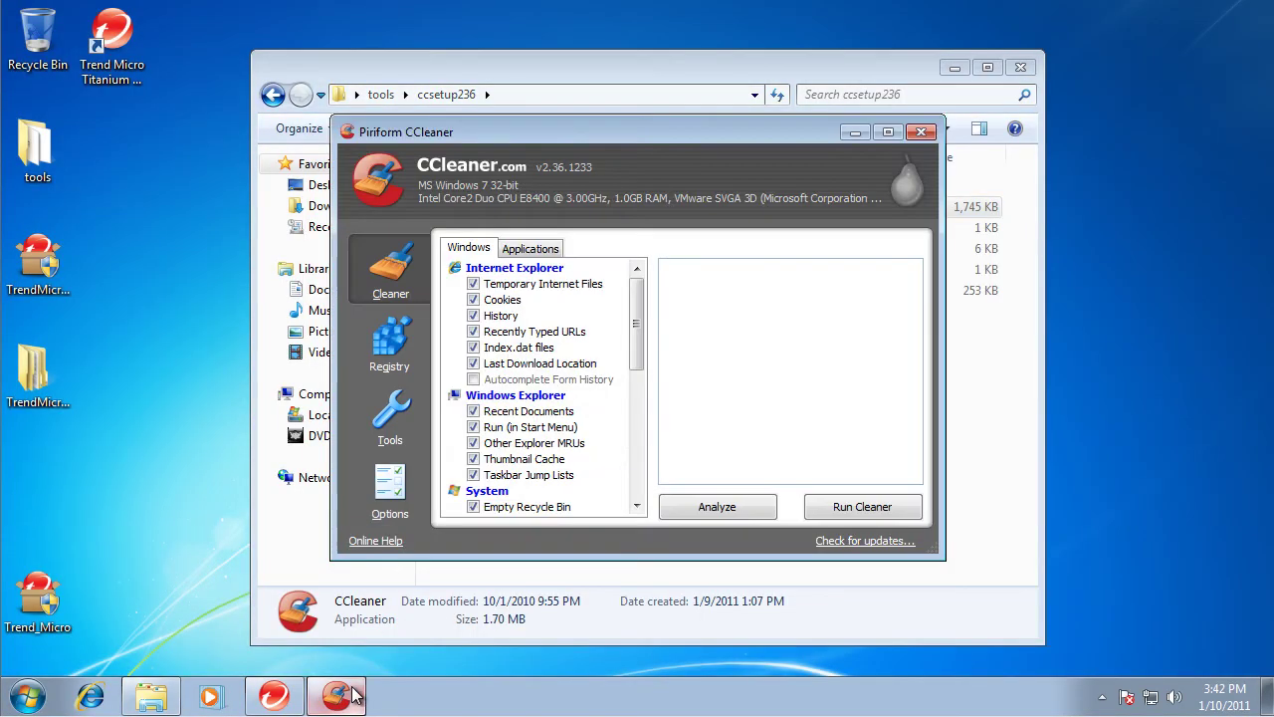
Look through CCleaner's application cleaning list, tools and option pages, including Settings, Cookies, Include, Exclude, Advanced and About
click(533, 249)
click(488, 248)
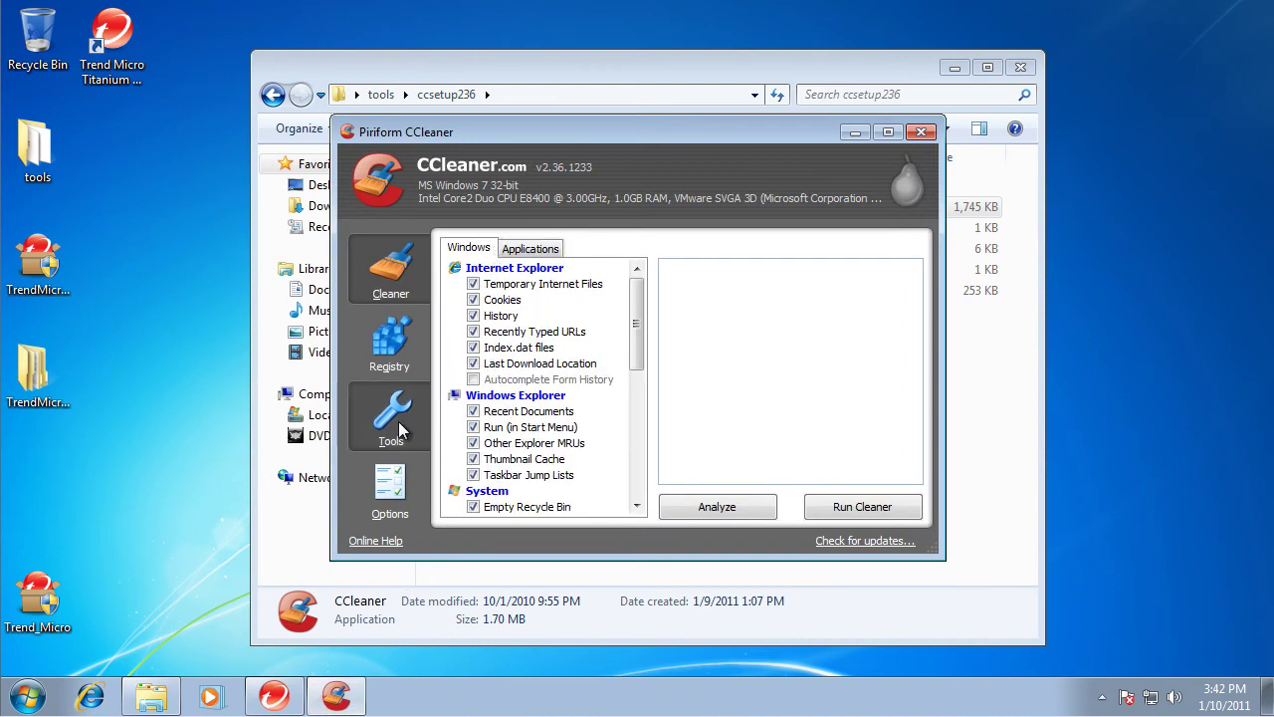
click(398, 413)
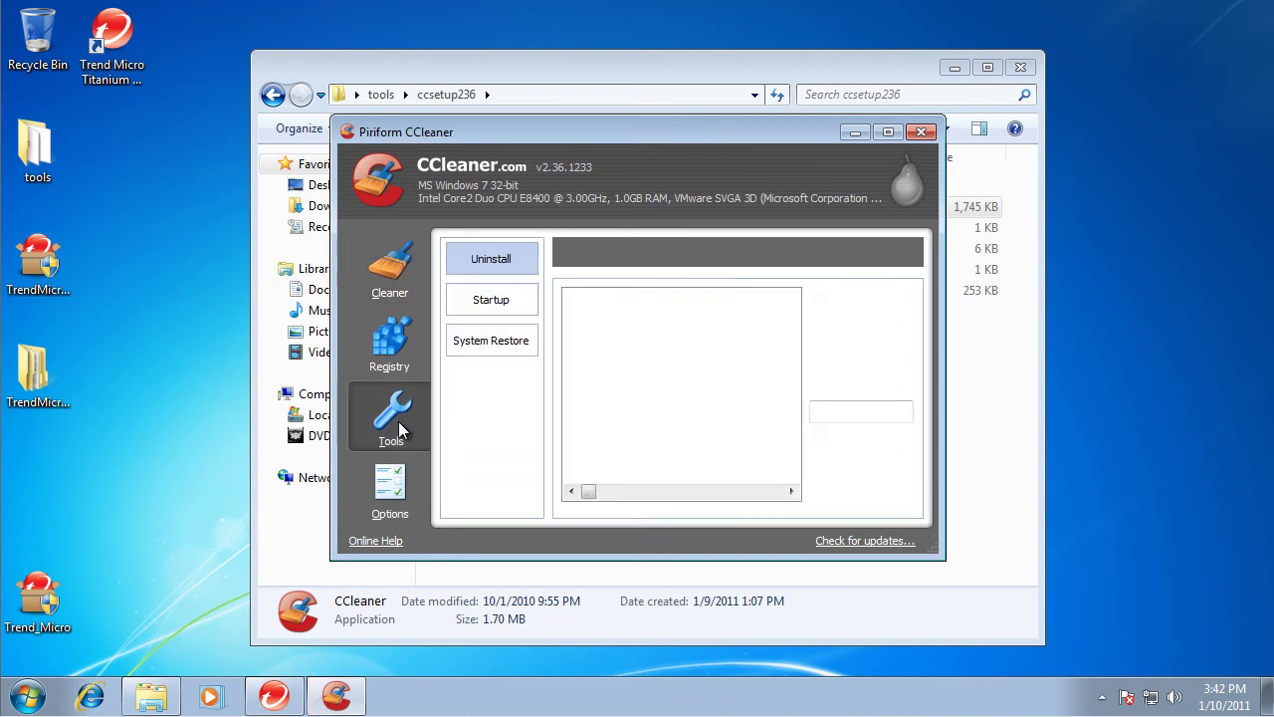
click(400, 480)
click(505, 261)
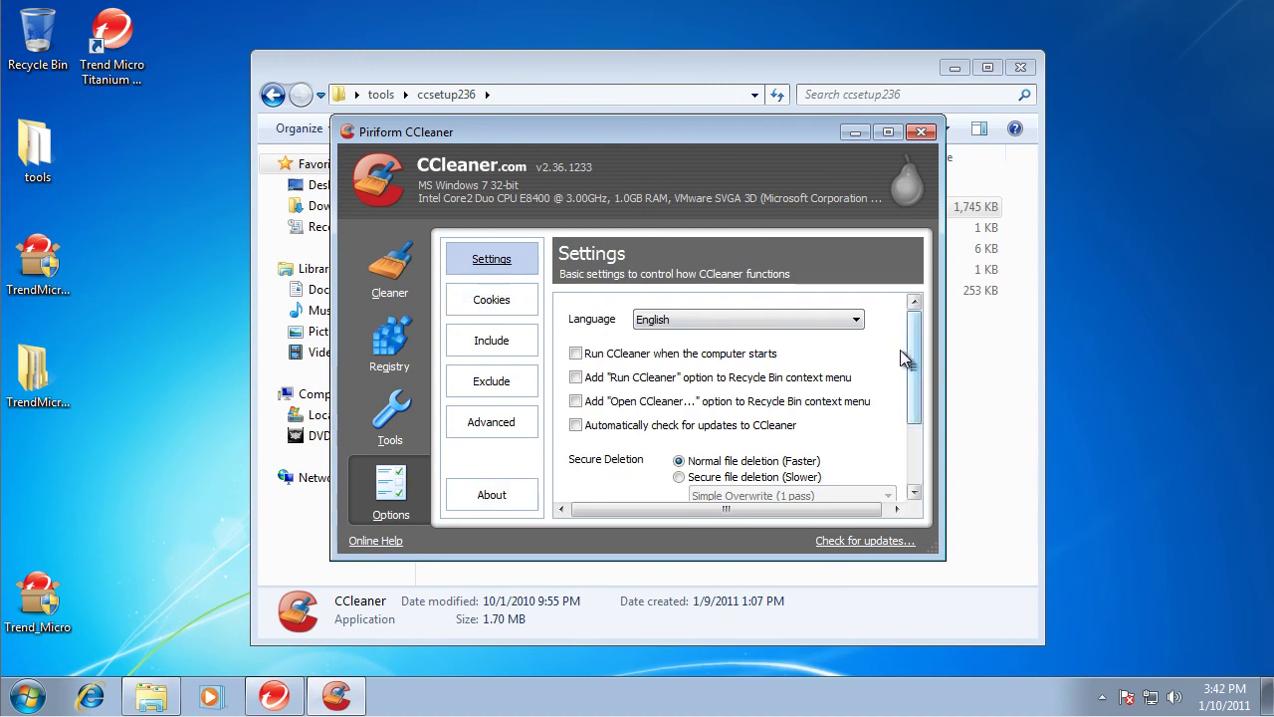
mouse_move(909, 357)
mouse_down()
mouse_move(912, 413)
mouse_move(904, 361)
mouse_up()
click(495, 300)
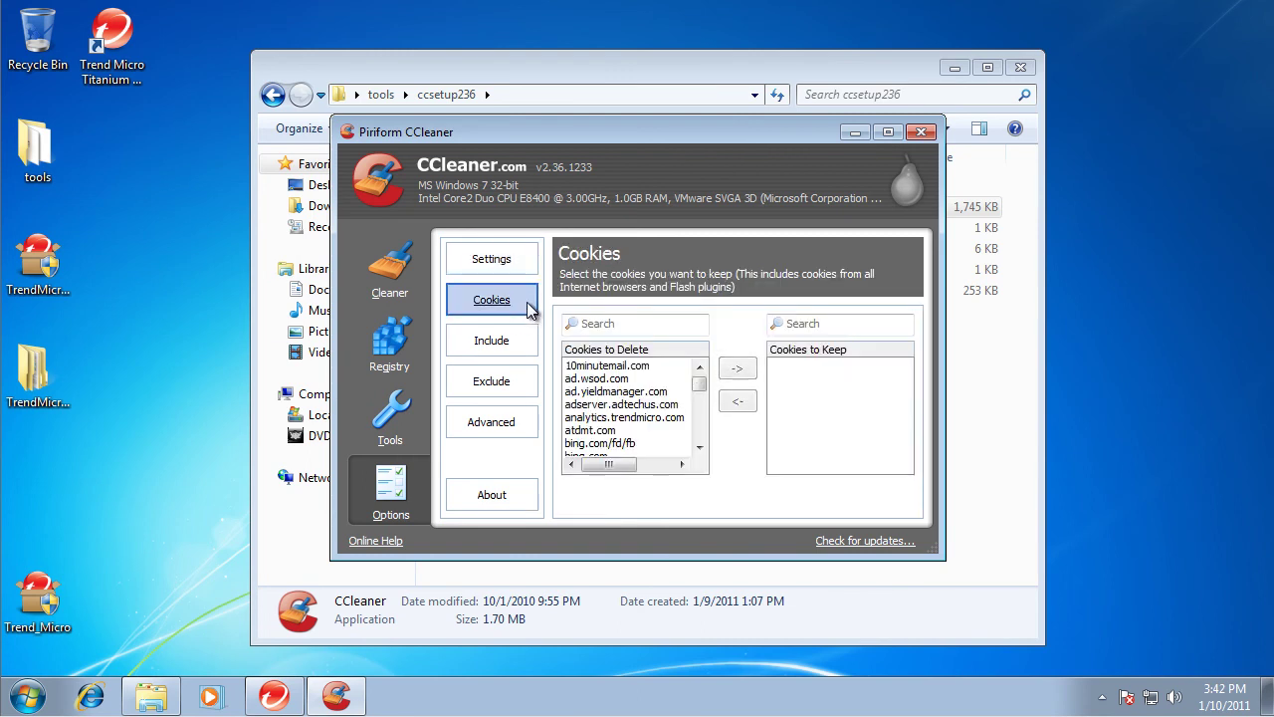
click(507, 341)
click(504, 386)
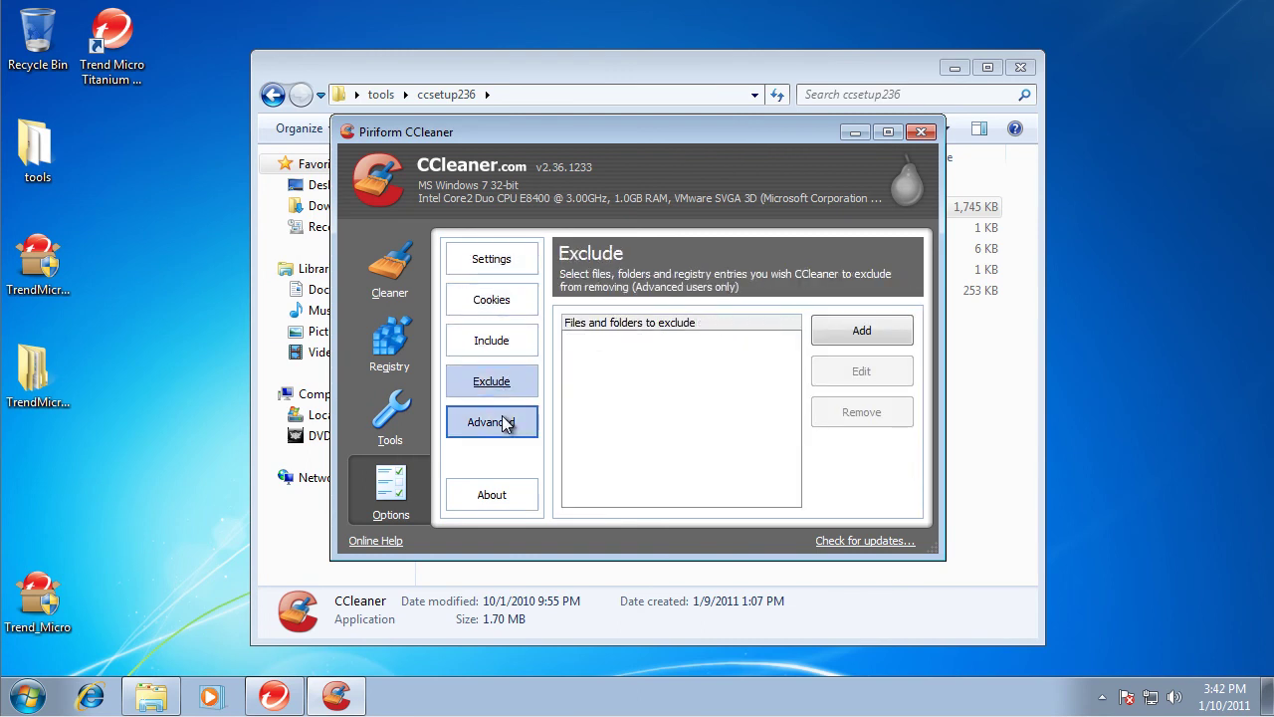
click(504, 423)
drag(921, 460, 921, 483)
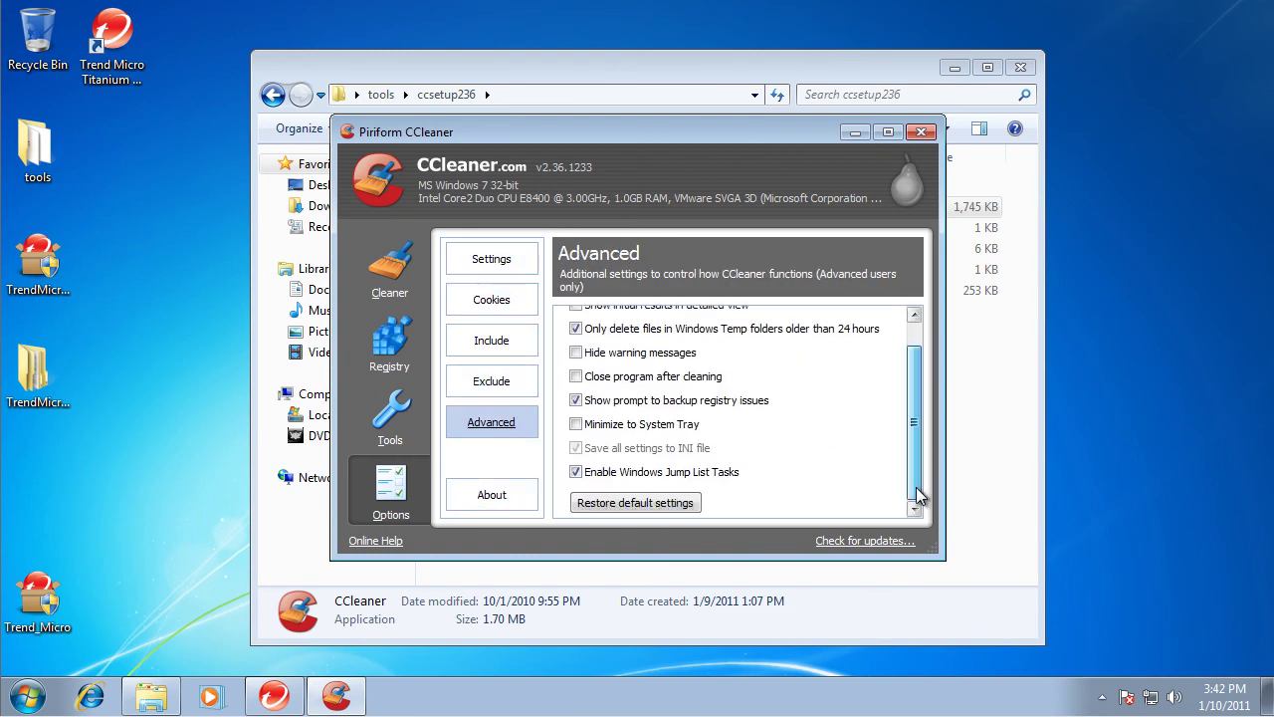
click(492, 495)
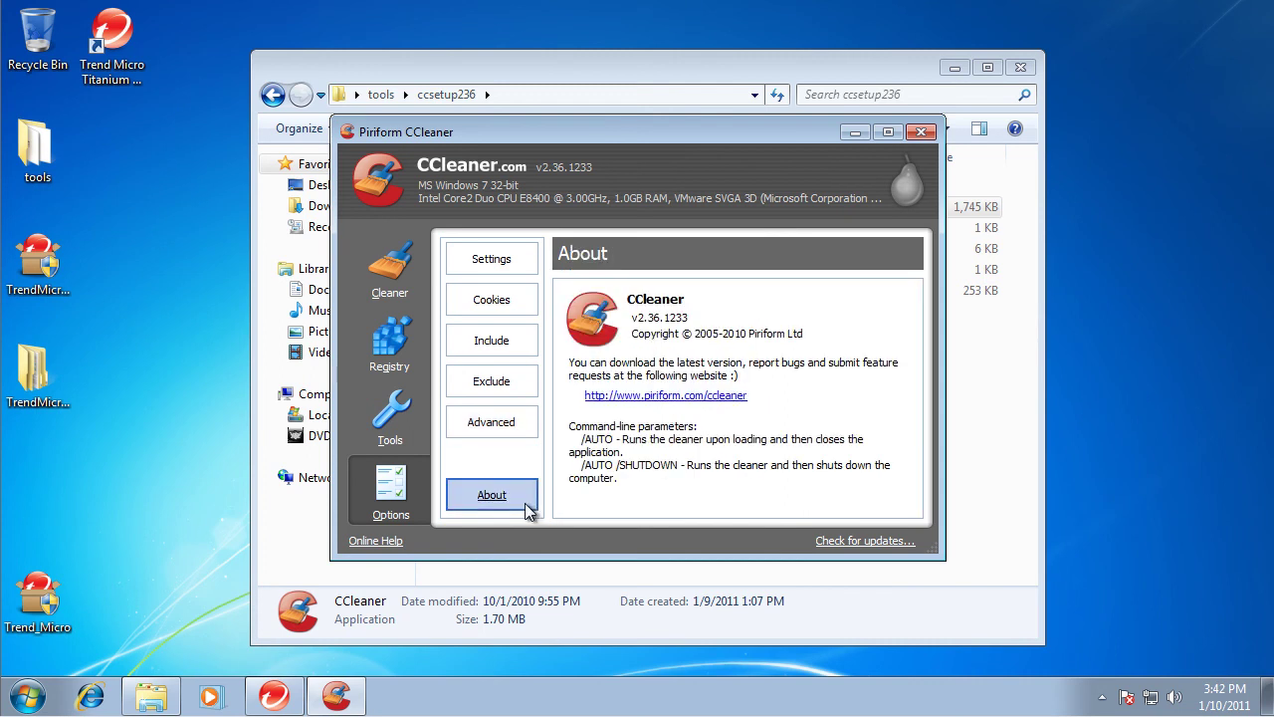
Run the CCleaner file cleanup with the preset Windows items, approve the permanent deletion and check the amount removed
click(391, 271)
click(837, 510)
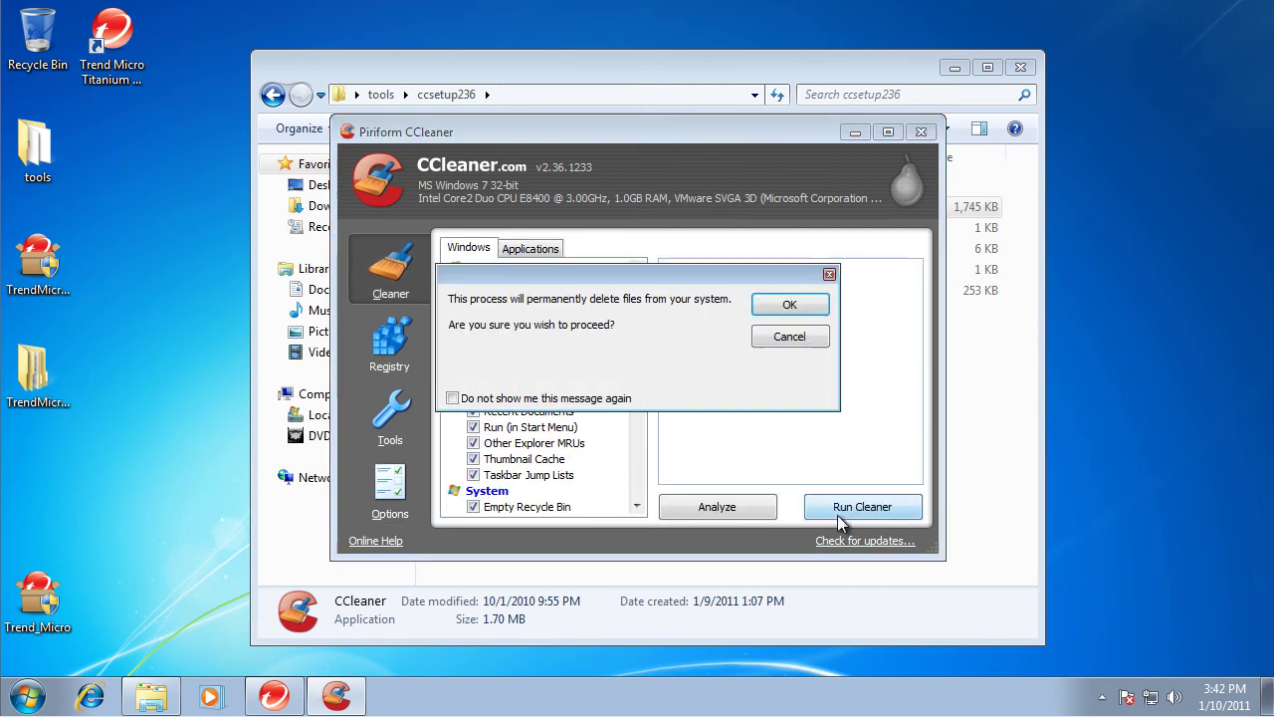
click(768, 305)
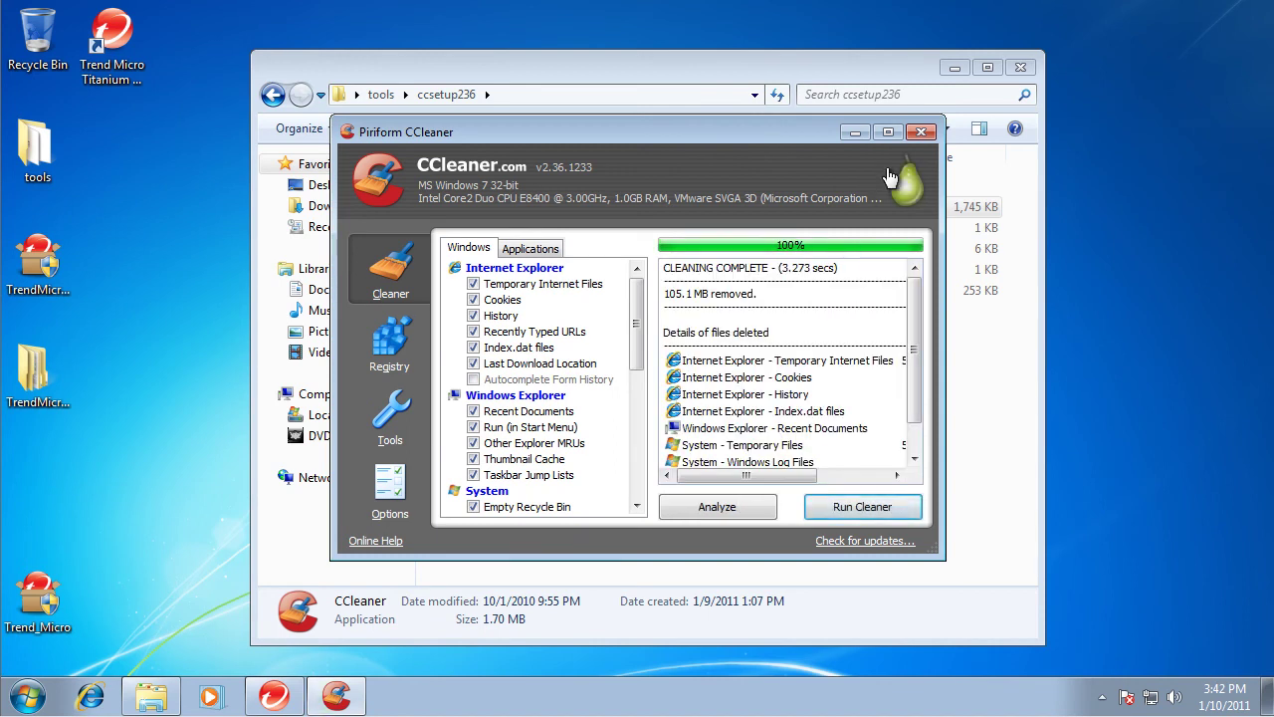
drag(665, 294, 755, 293)
click(784, 295)
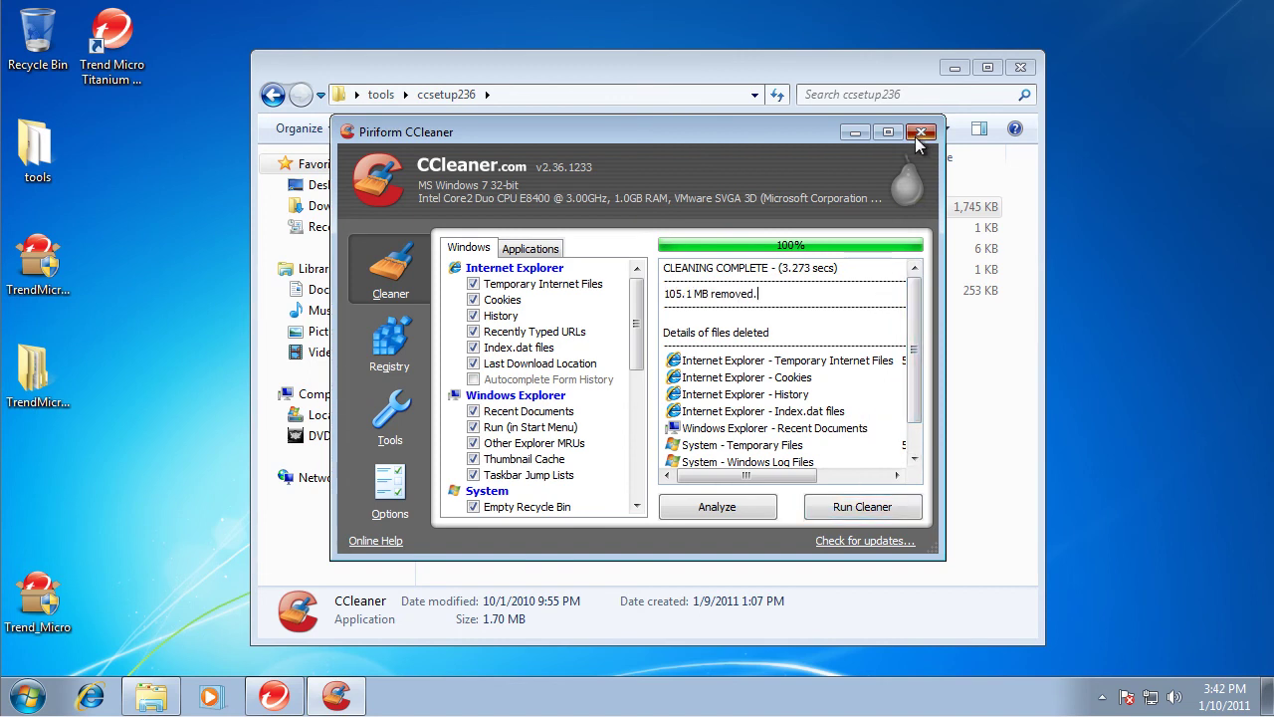
Close CCleaner and its ccsetup236 folder window, and open Trend Micro Titanium Maximum Security from the desktop
click(920, 133)
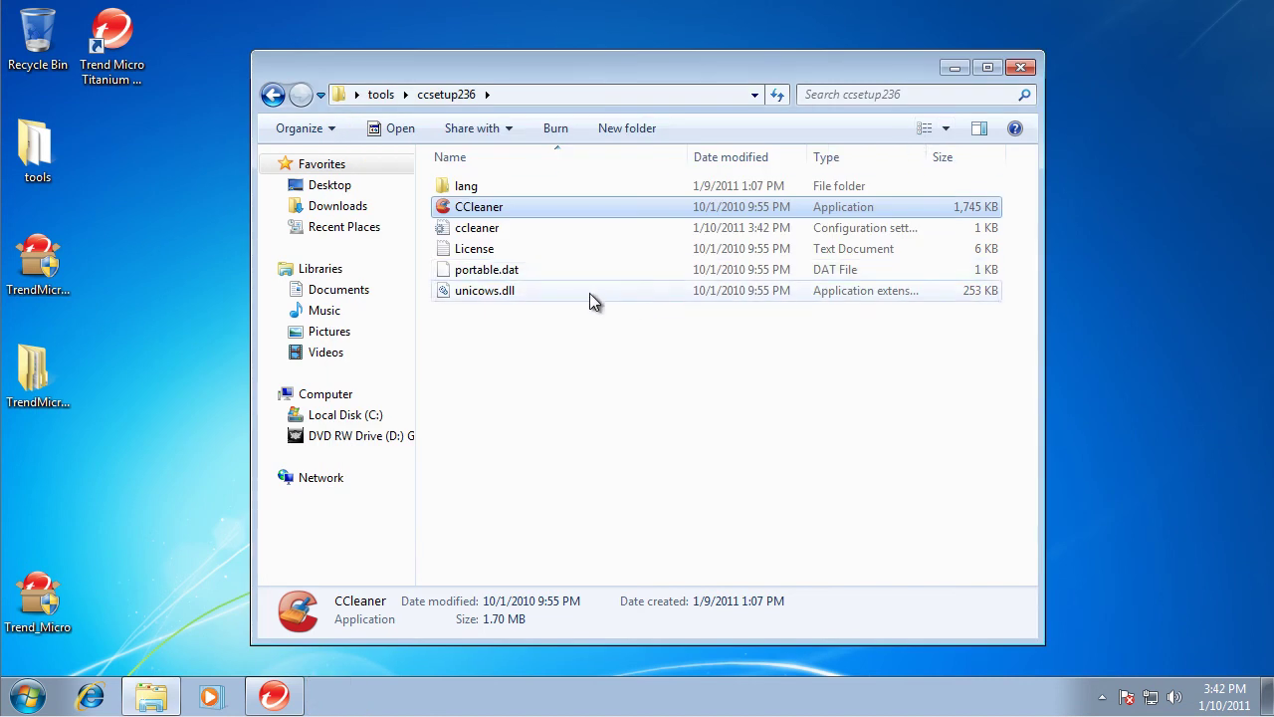
click(1010, 70)
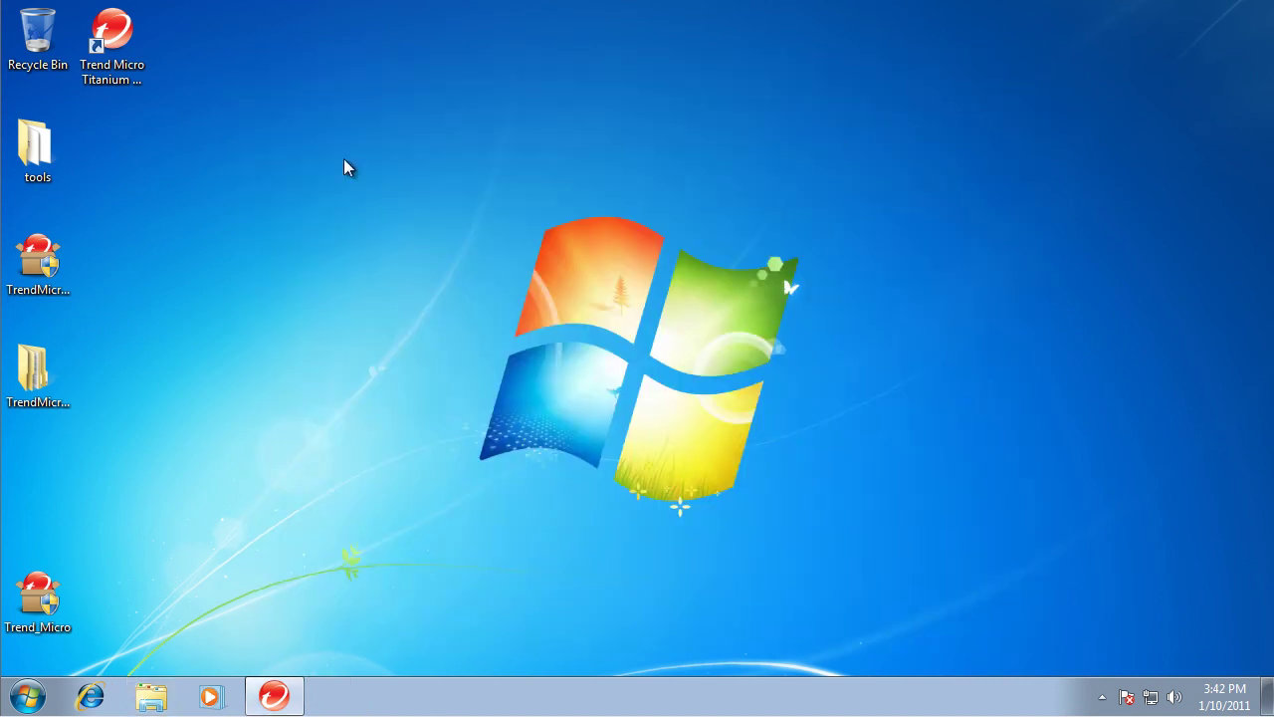
double_click(119, 40)
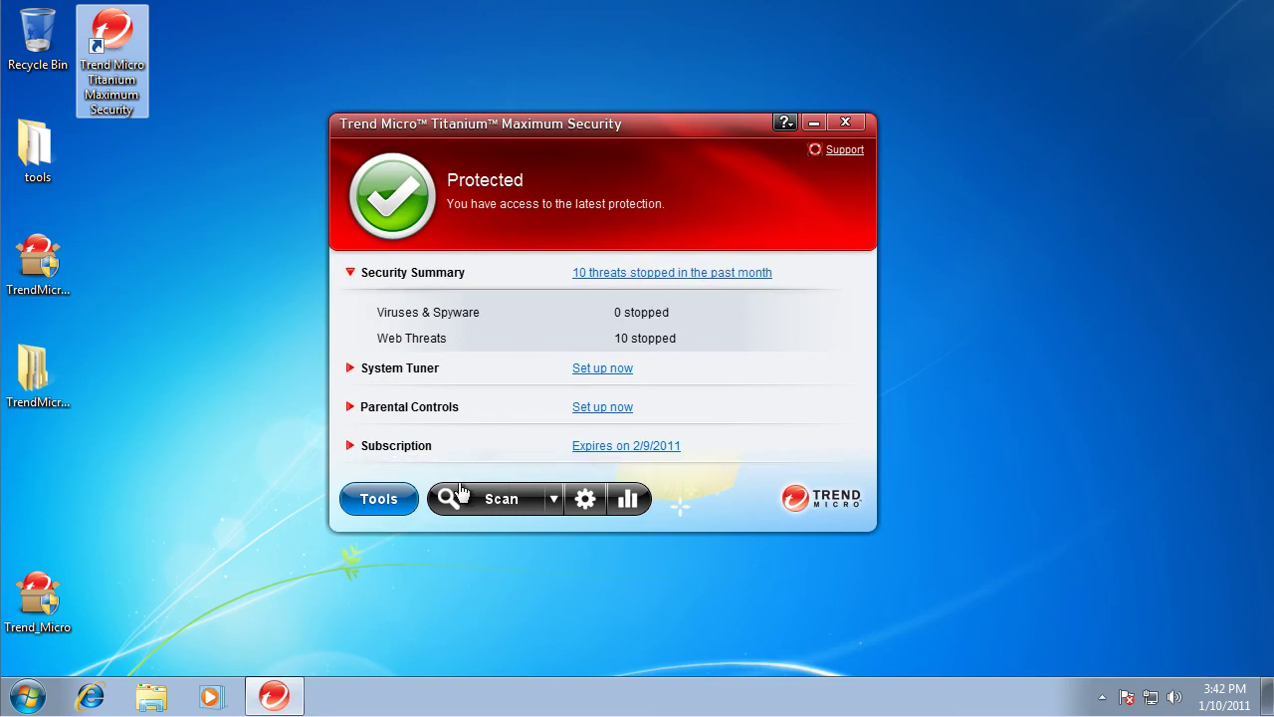
Run Trend Micro's default scan and a second scan chosen from its scan options, dismiss both result windows and close the program
click(488, 503)
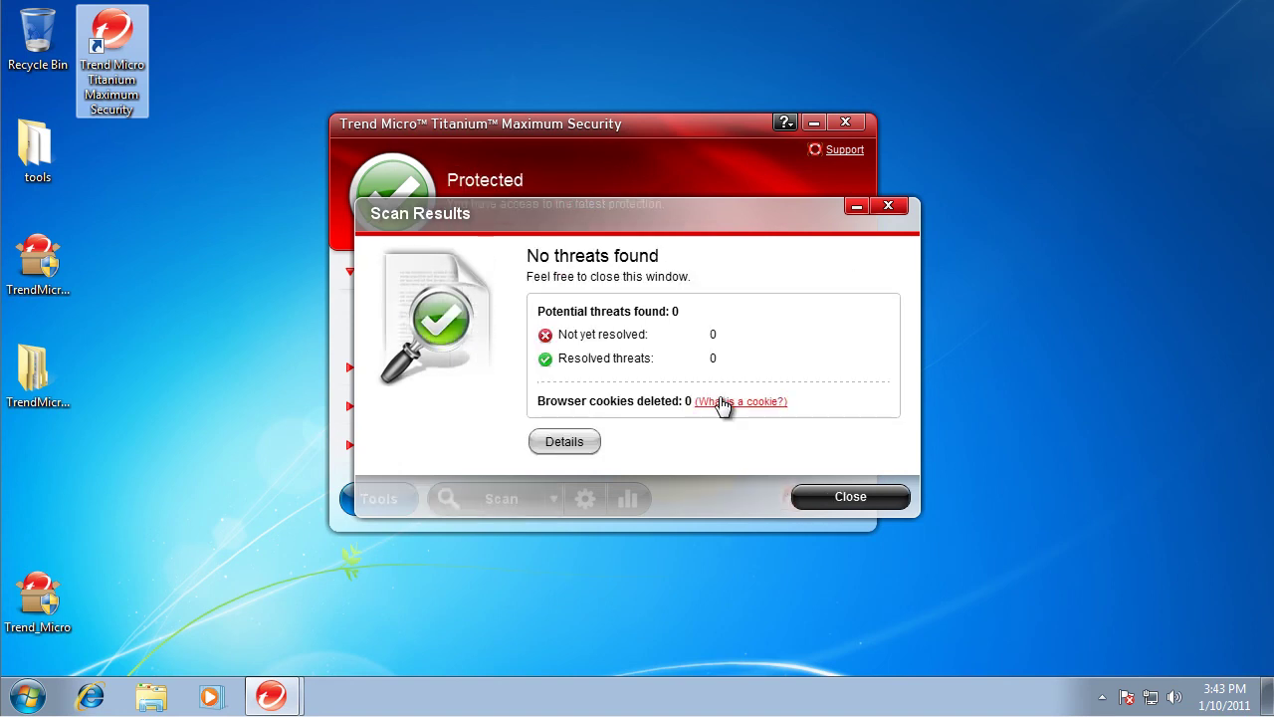
click(827, 501)
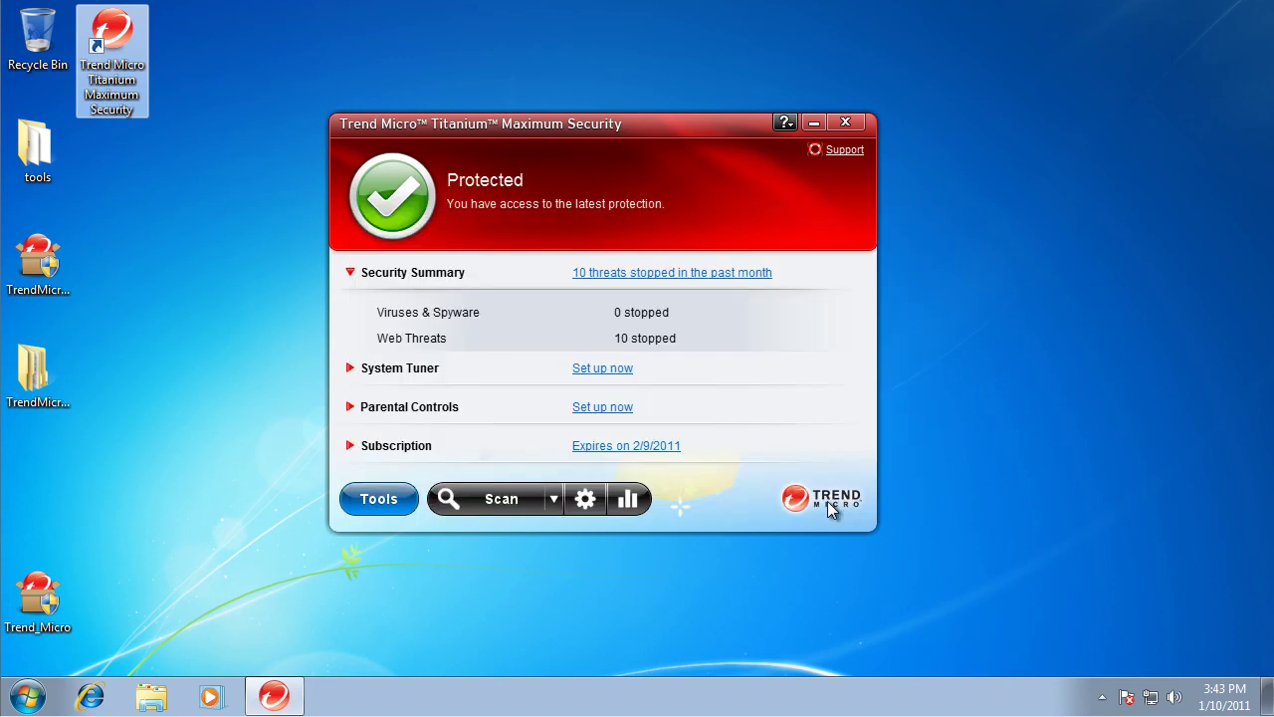
click(554, 498)
click(535, 441)
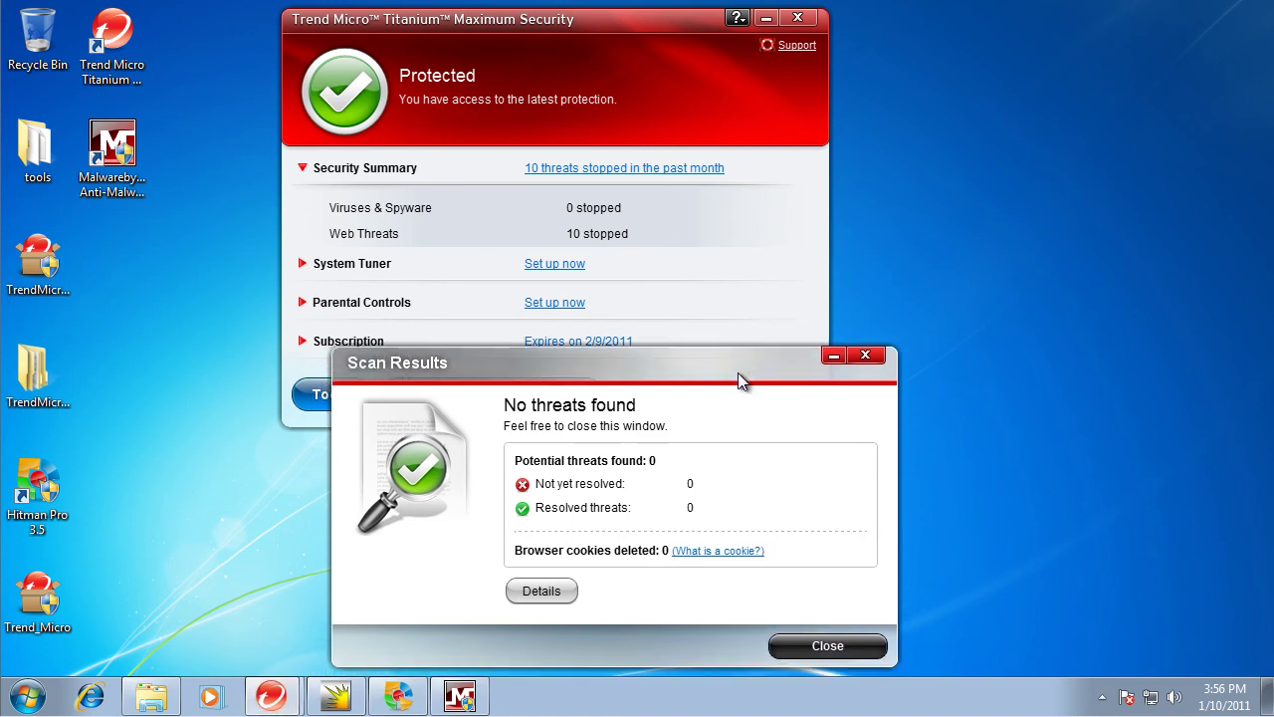
click(797, 646)
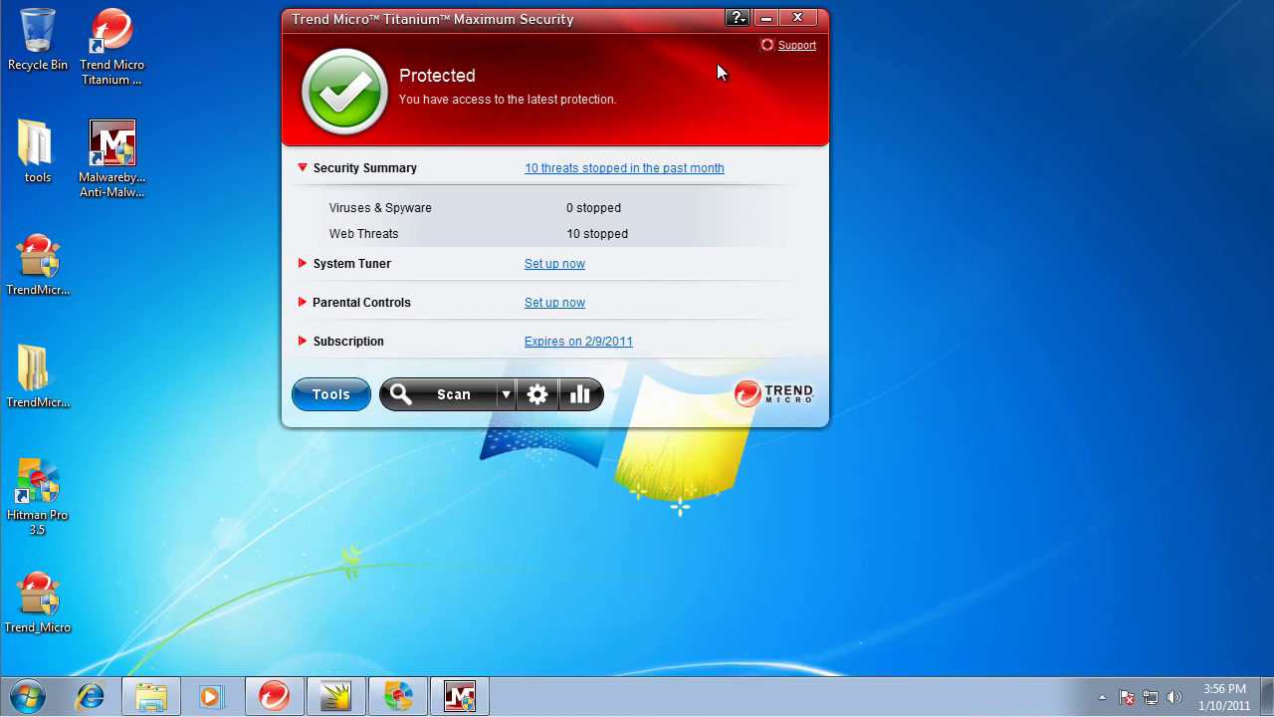
click(797, 19)
Bring up Norton Power Eraser and Hitman Pro to check their scan results, and exit both programs
click(275, 695)
drag(548, 138, 379, 62)
click(743, 477)
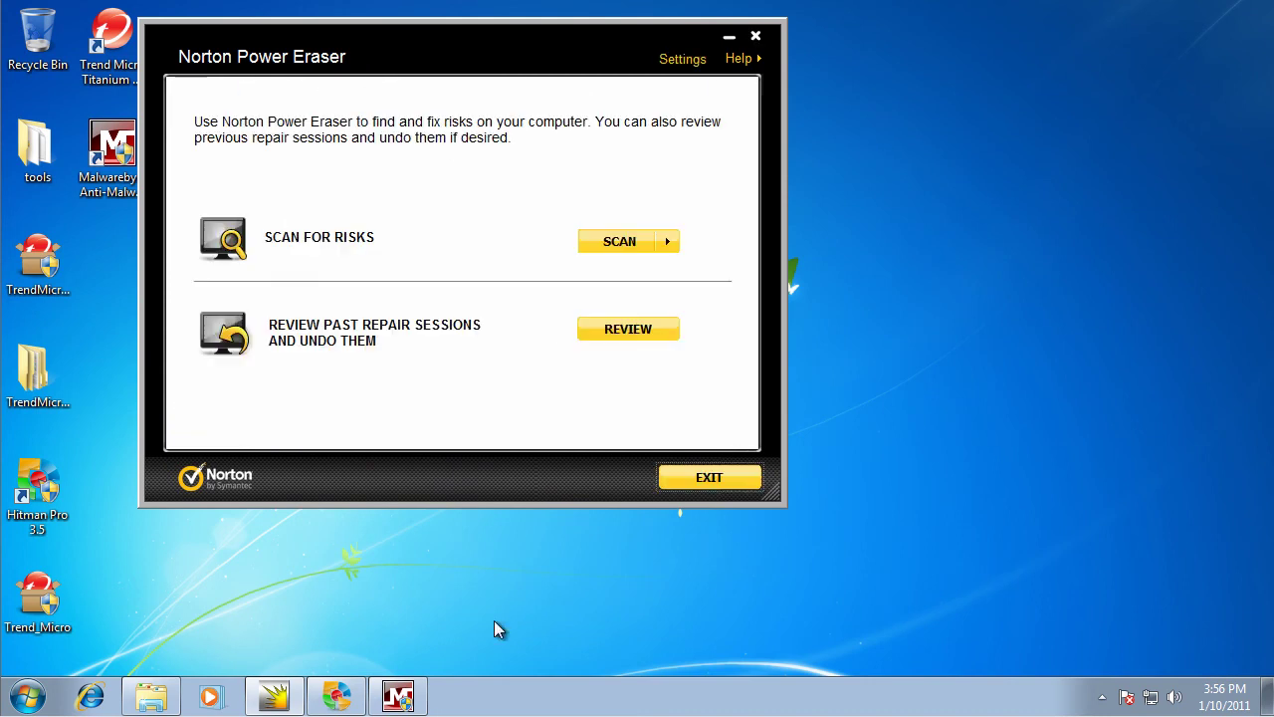
click(703, 482)
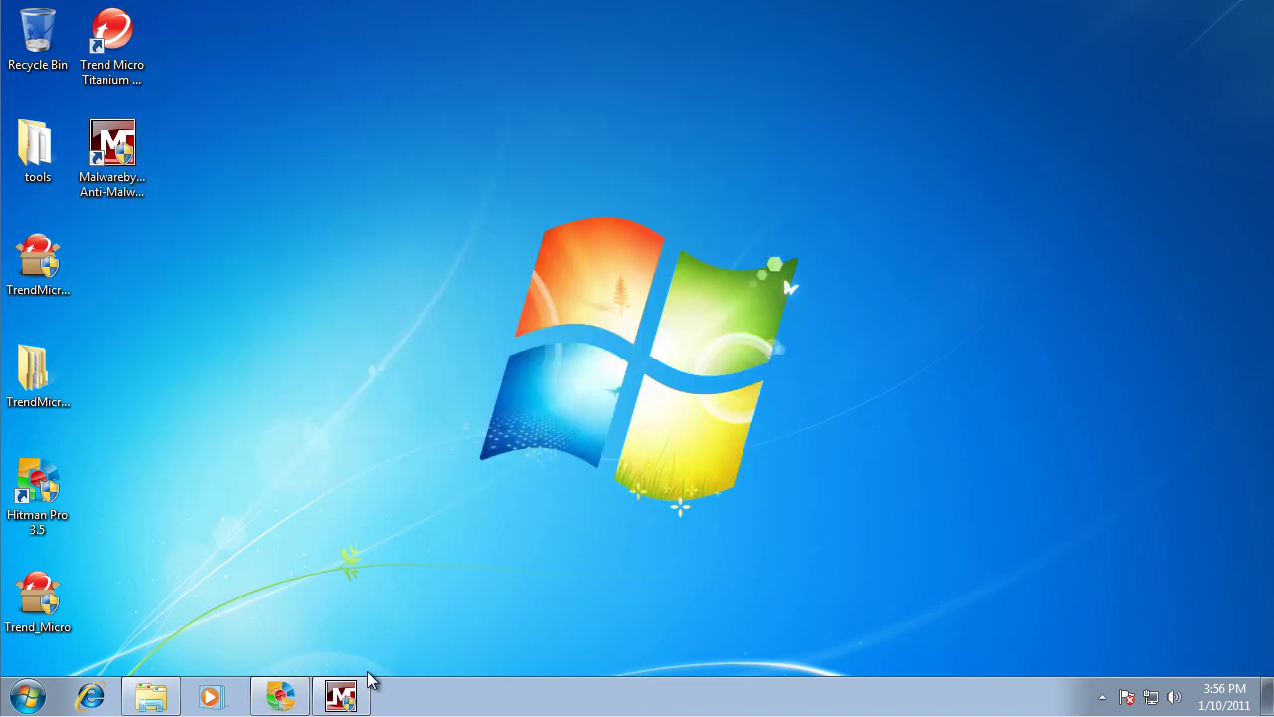
click(277, 697)
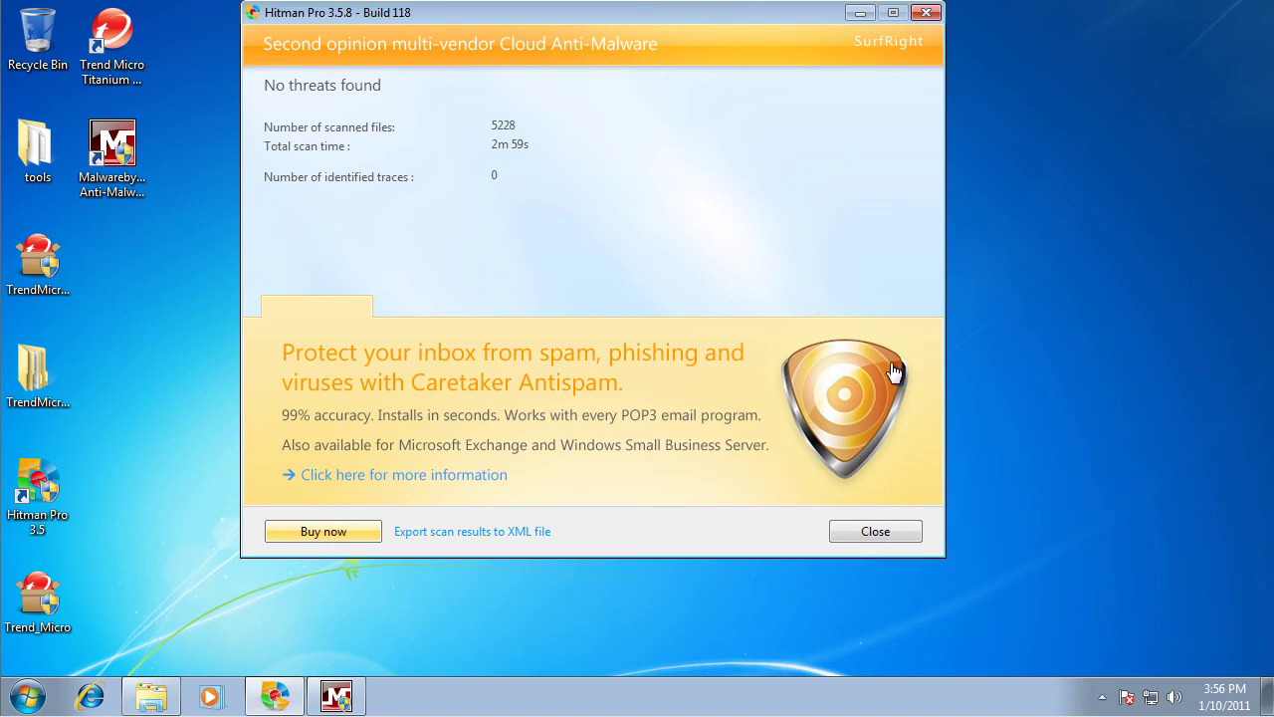
click(907, 540)
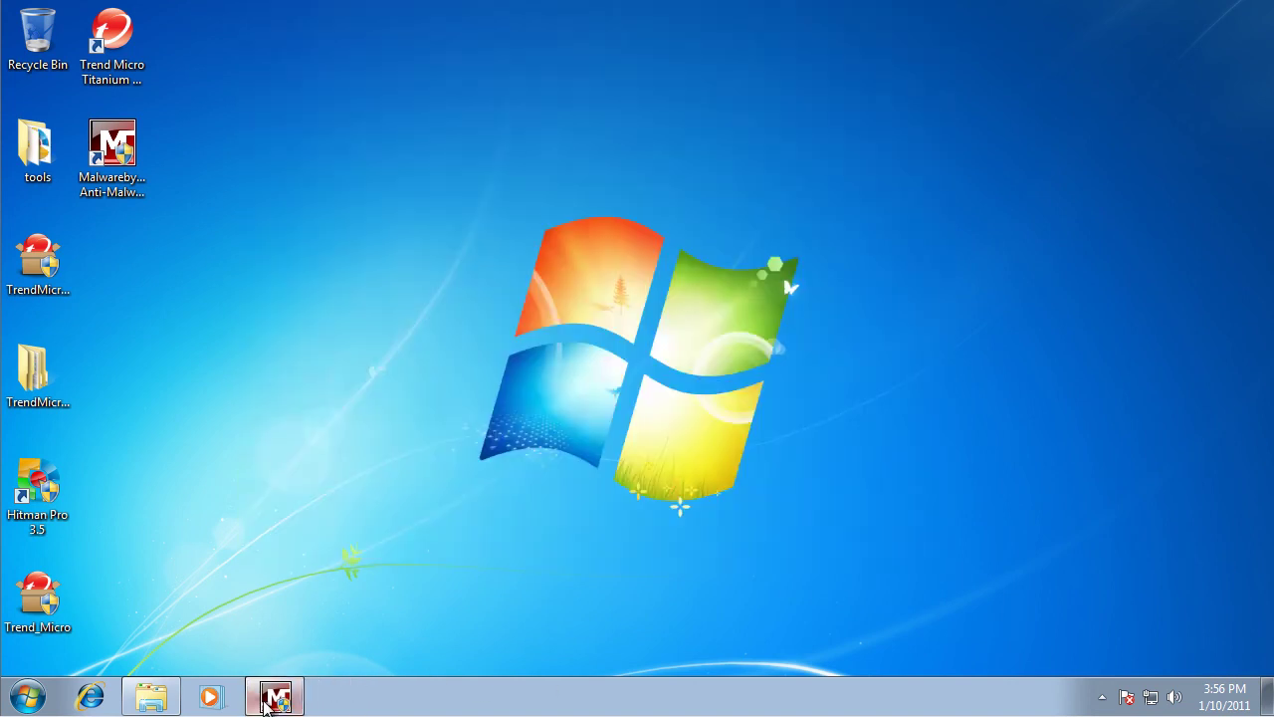
Review the Malwarebytes' Anti-Malware quick scan log in Notepad, close it, dismiss the scan message and exit Malwarebytes
click(275, 697)
drag(535, 80, 5, 146)
drag(277, 21, 529, 42)
double_click(554, 3)
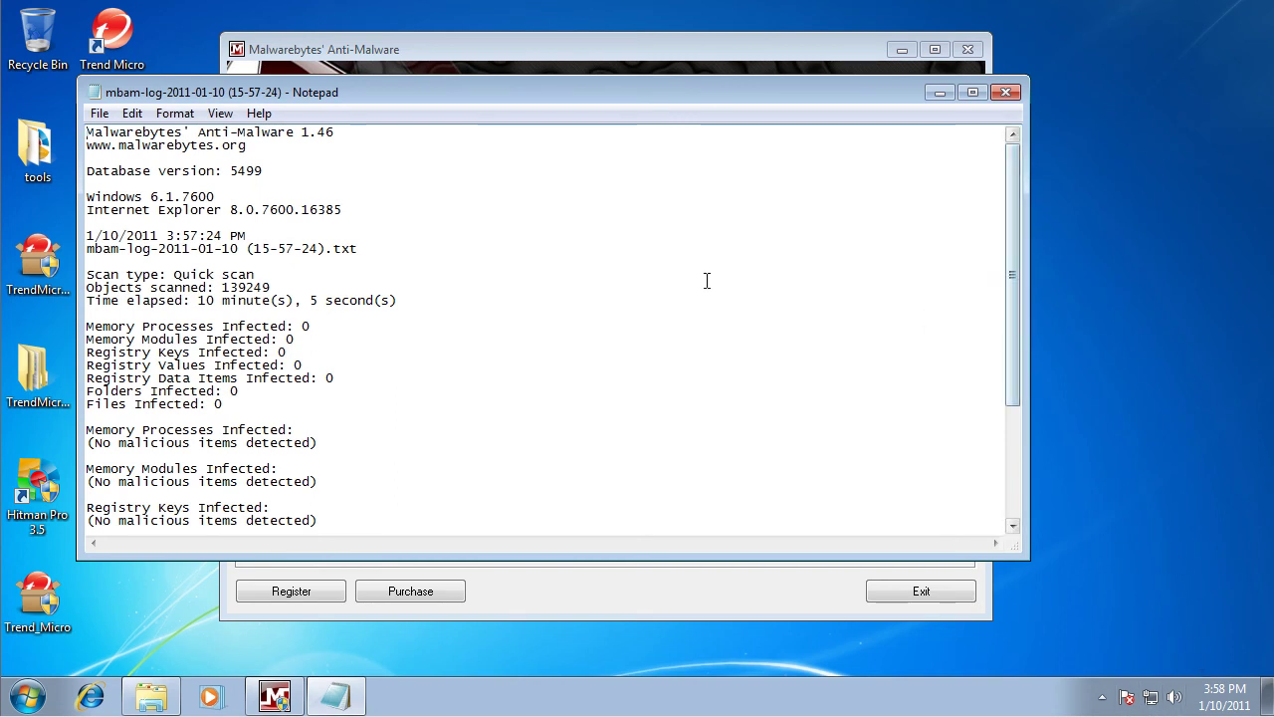
drag(720, 102, 735, 110)
click(1026, 101)
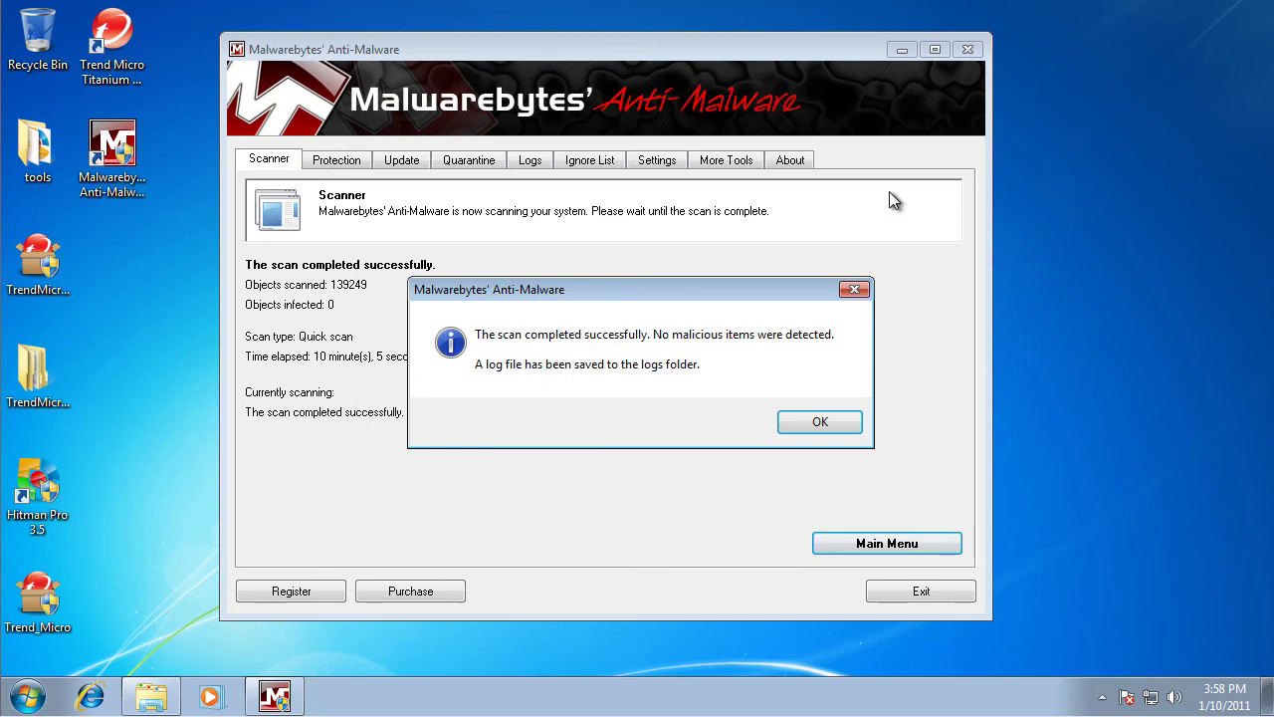
click(822, 419)
click(894, 591)
drag(451, 136, 854, 510)
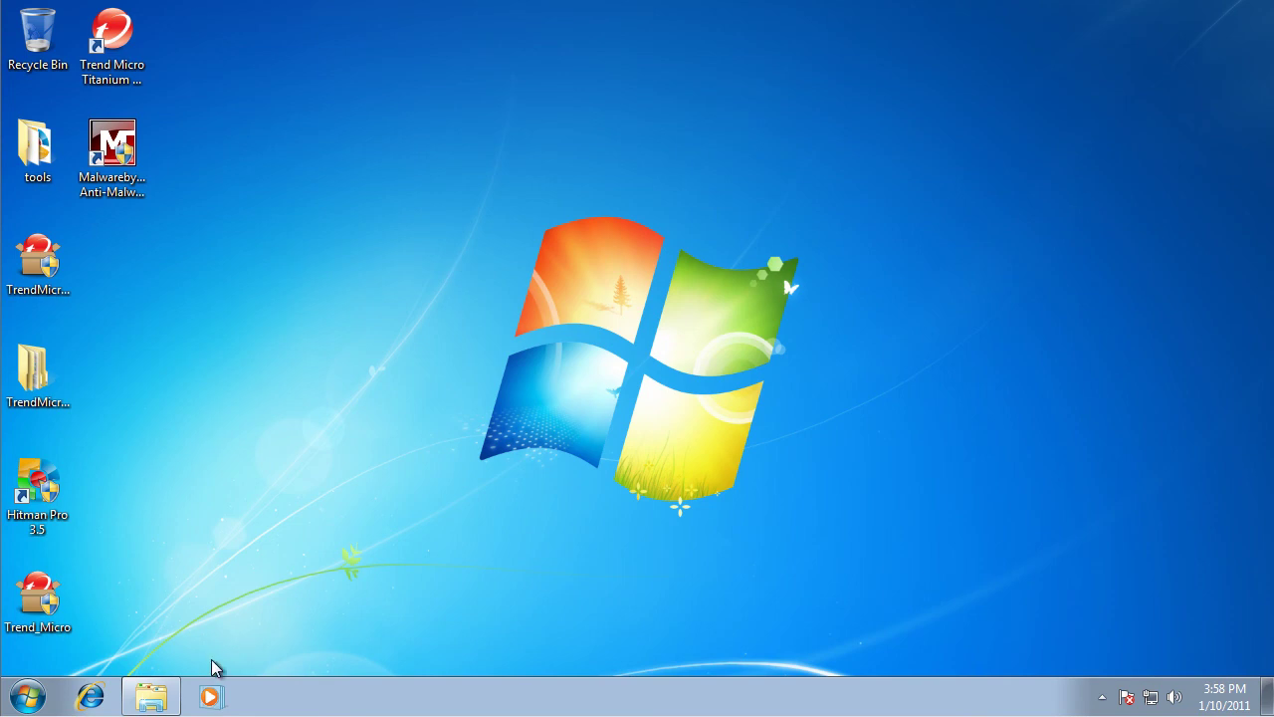
mouse_move(151, 687)
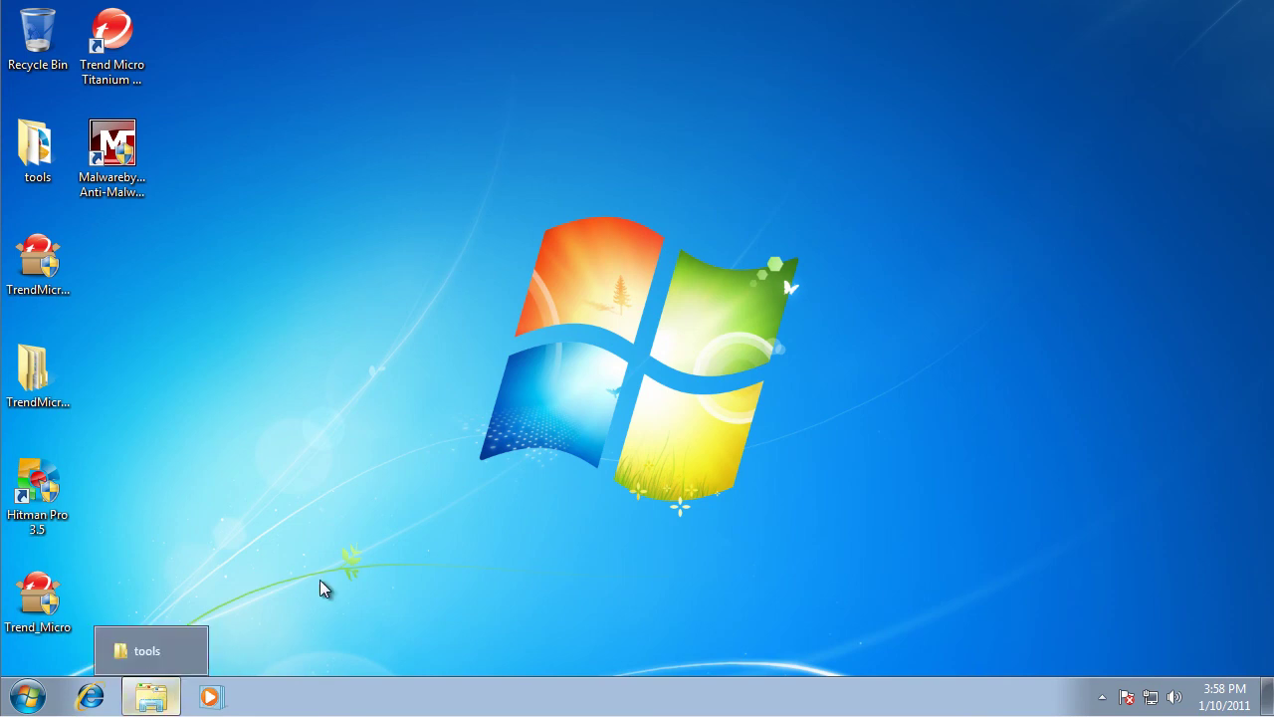
drag(407, 233, 845, 551)
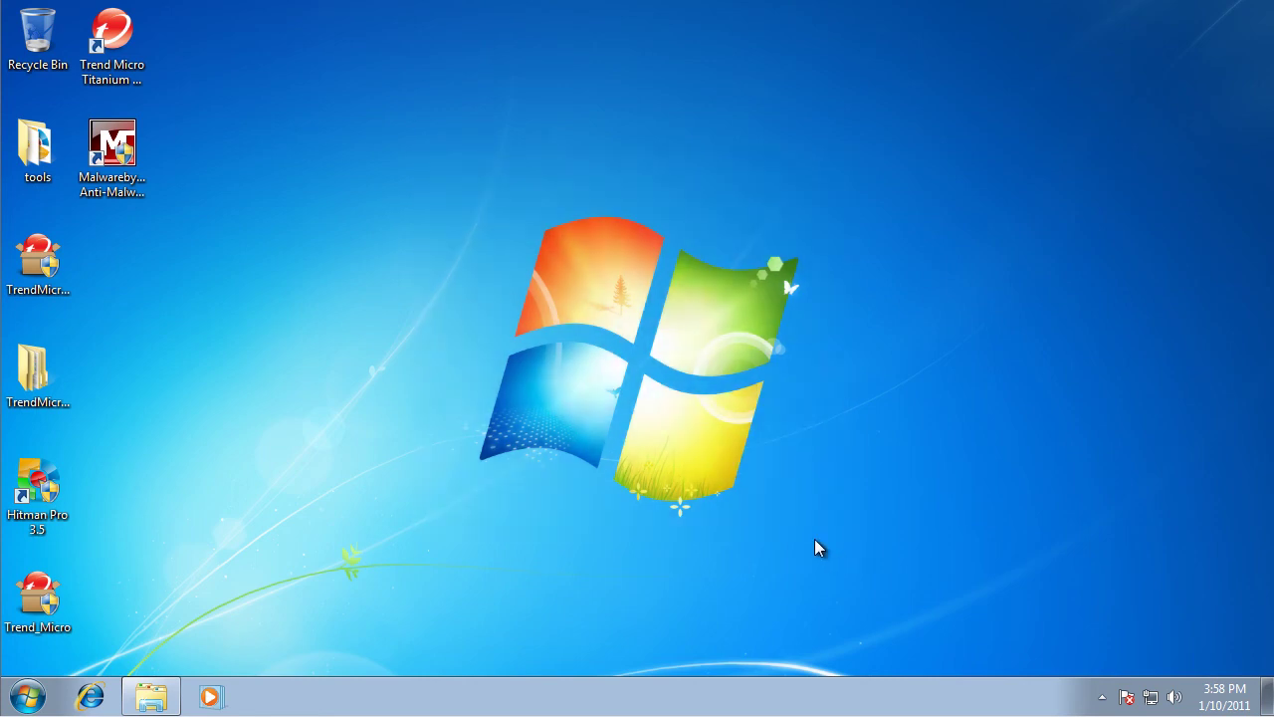